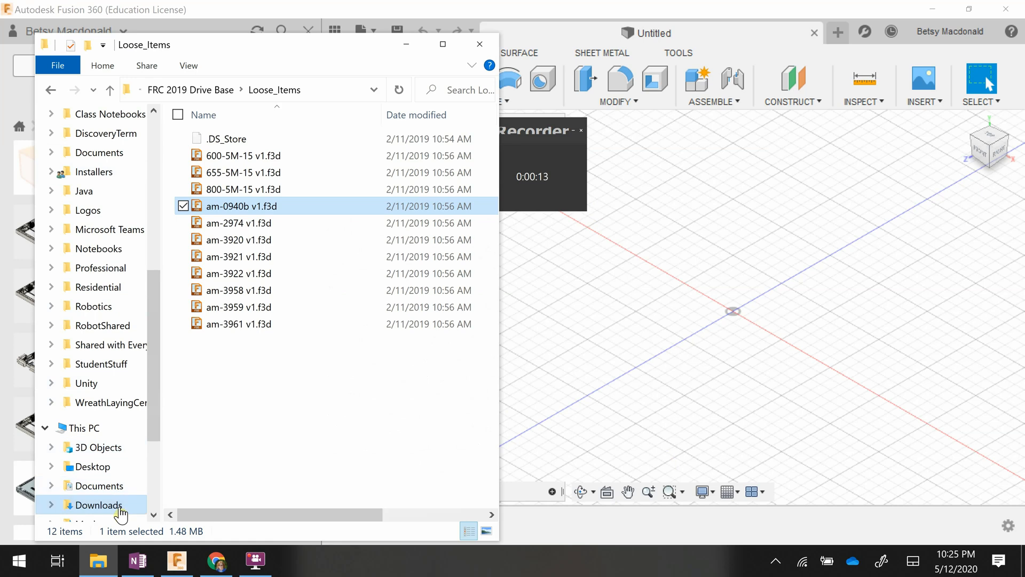
- Open AM14U4_UserGuide_2019withBumpers.pdf from the 2019RobotQuickBuild (1) folder in Downloads
click(118, 504)
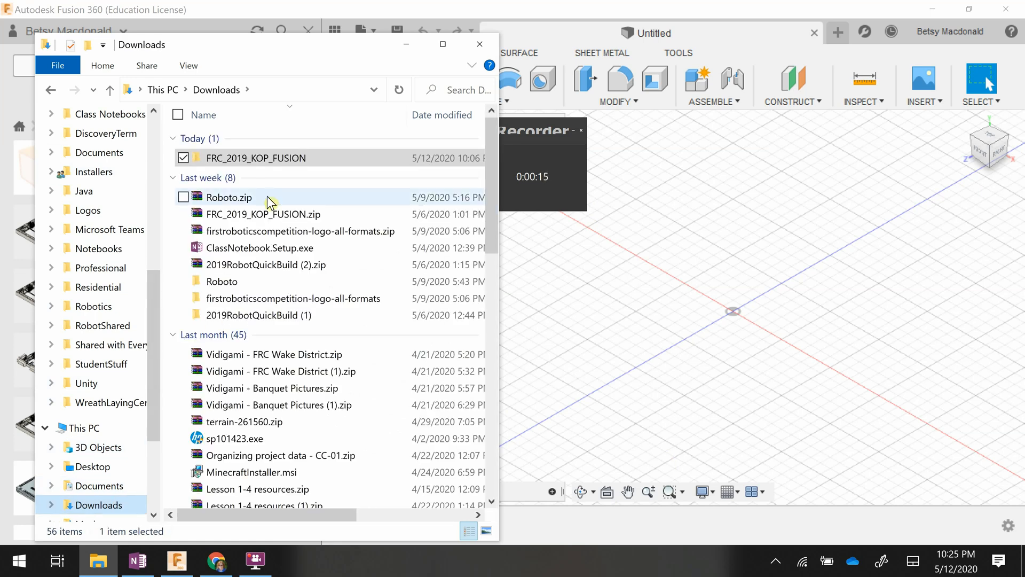
double_click(248, 315)
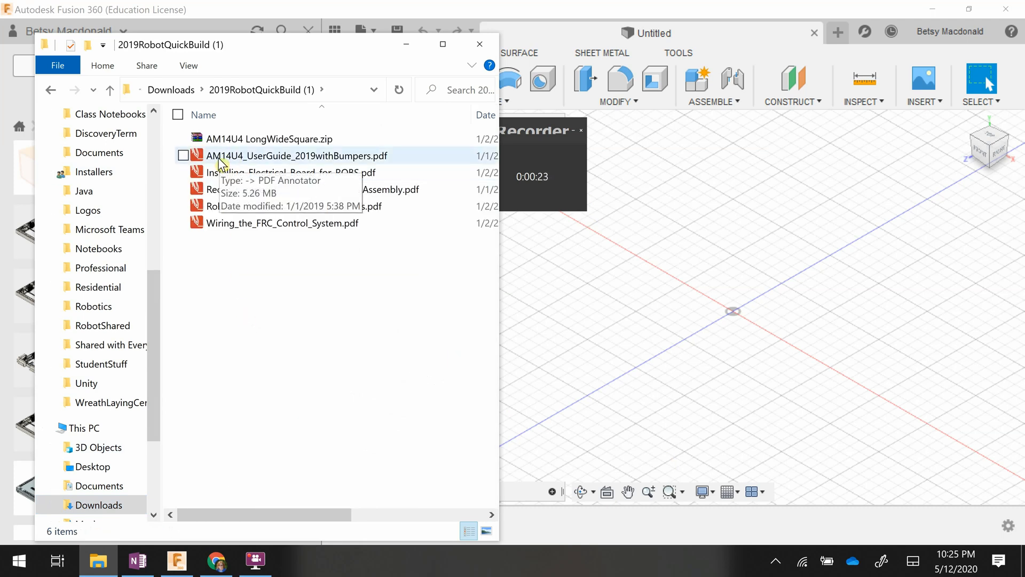
click(221, 157)
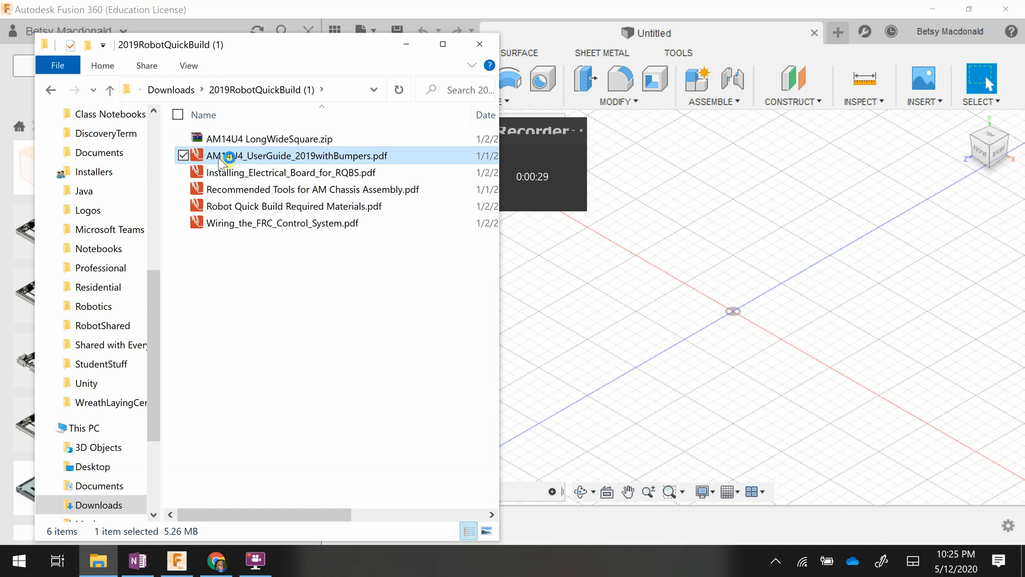
double_click(221, 157)
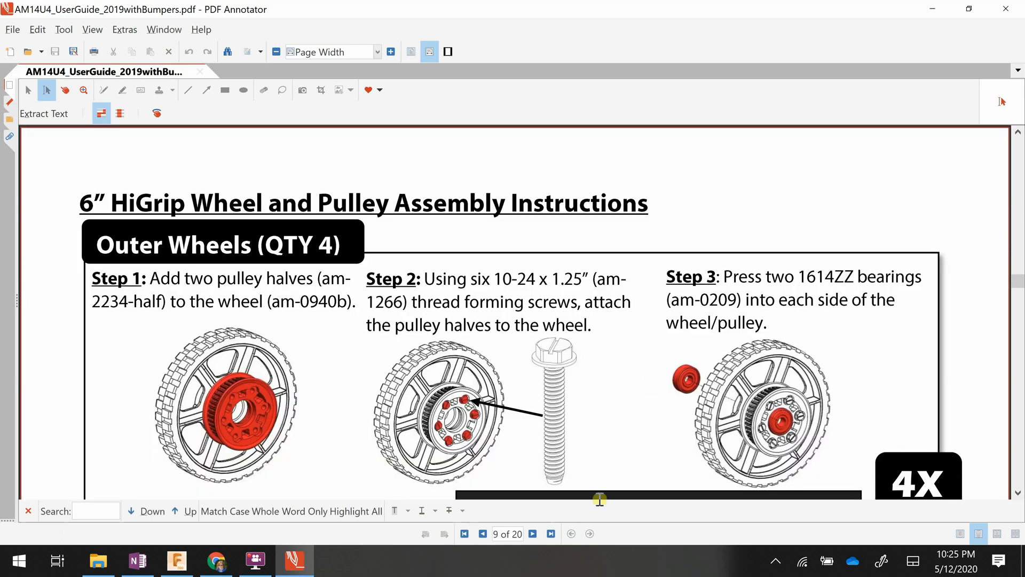
- Go to page 9 of the user guide and read the outer wheel and pulley assembly instructions
click(501, 536)
click(501, 534)
drag(513, 535, 495, 534)
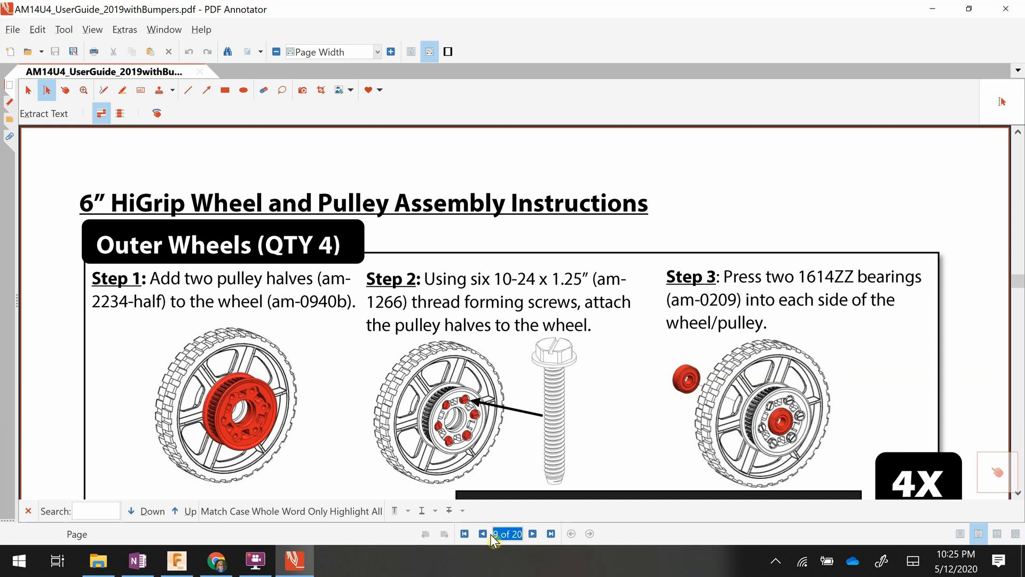
text(9)
key(Return)
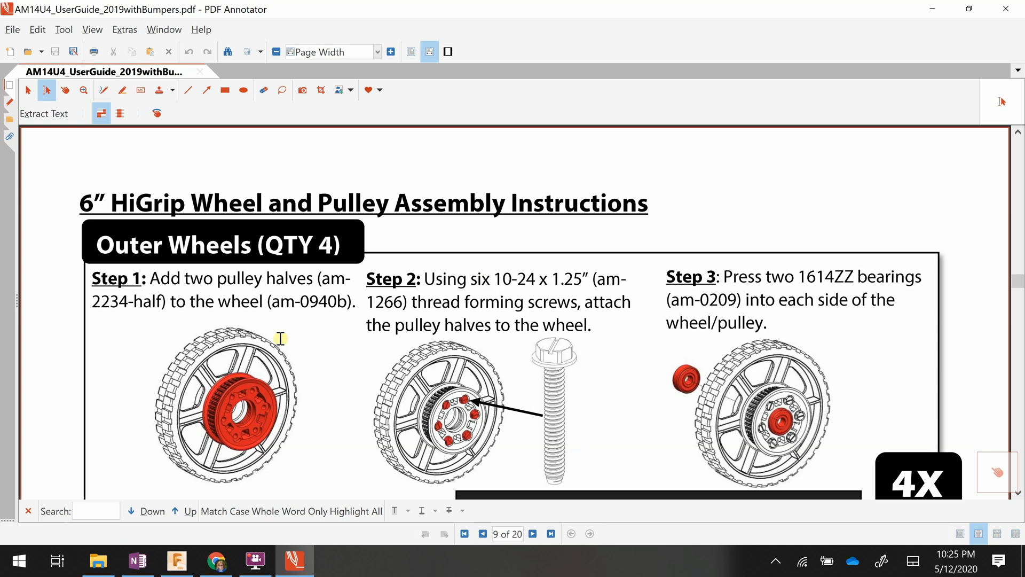
scroll(305, 338, down, 1)
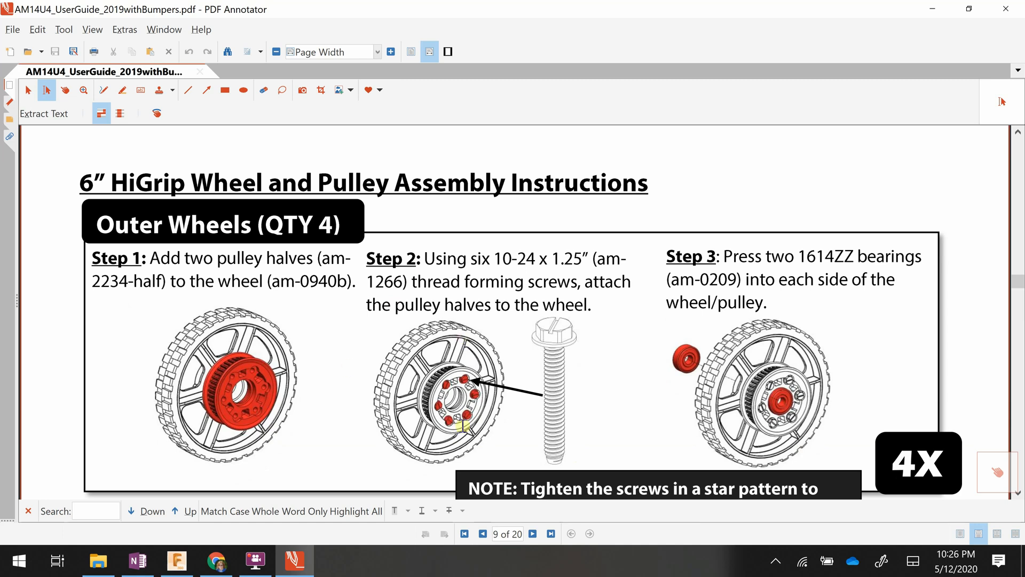
- Switch to Fusion 360 and save the untitled design as ChassisQuickBuild in FRC Quick Build 2019
click(177, 560)
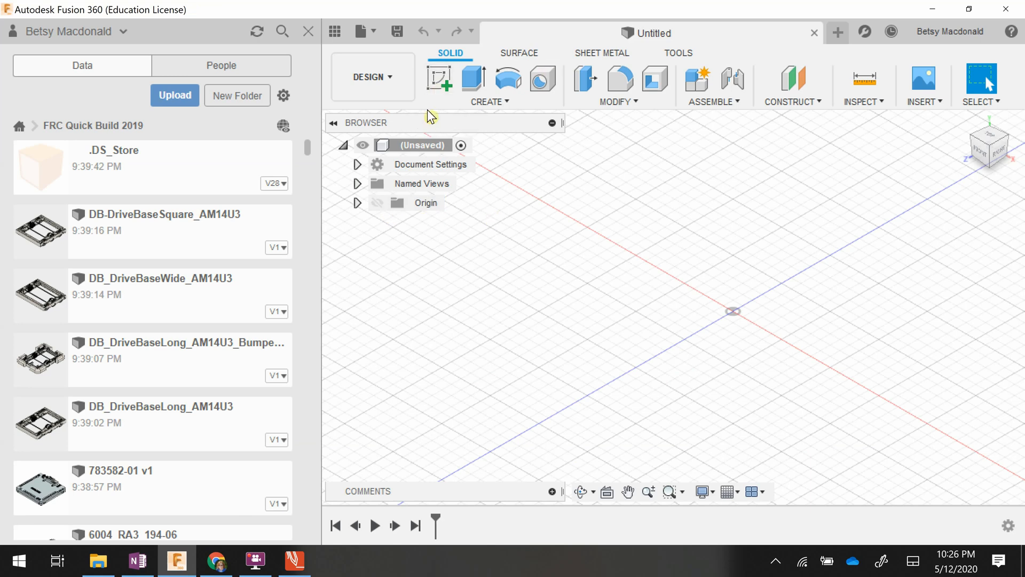
click(398, 32)
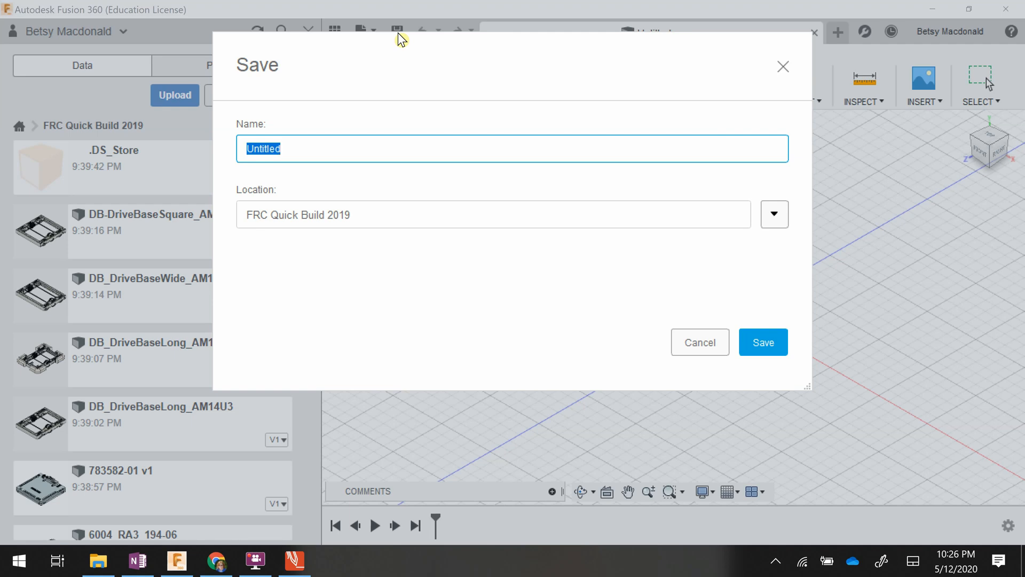
text(Q)
text(ChassisQui)
text(ckBuil)
text(d)
key(Return)
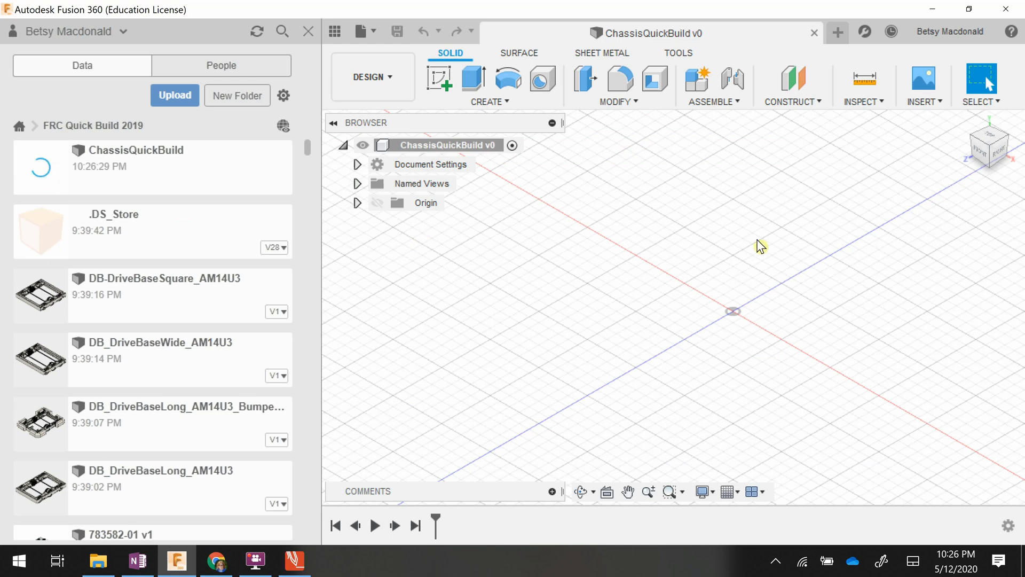
- Create an active empty component named OuterWheel under the ChassisQuickBuild design
click(717, 103)
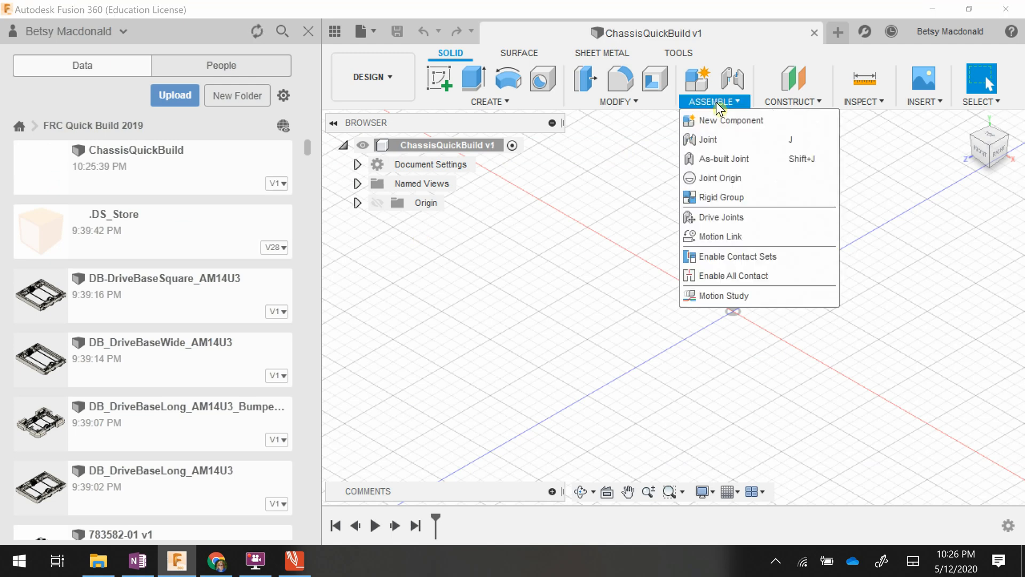
click(710, 120)
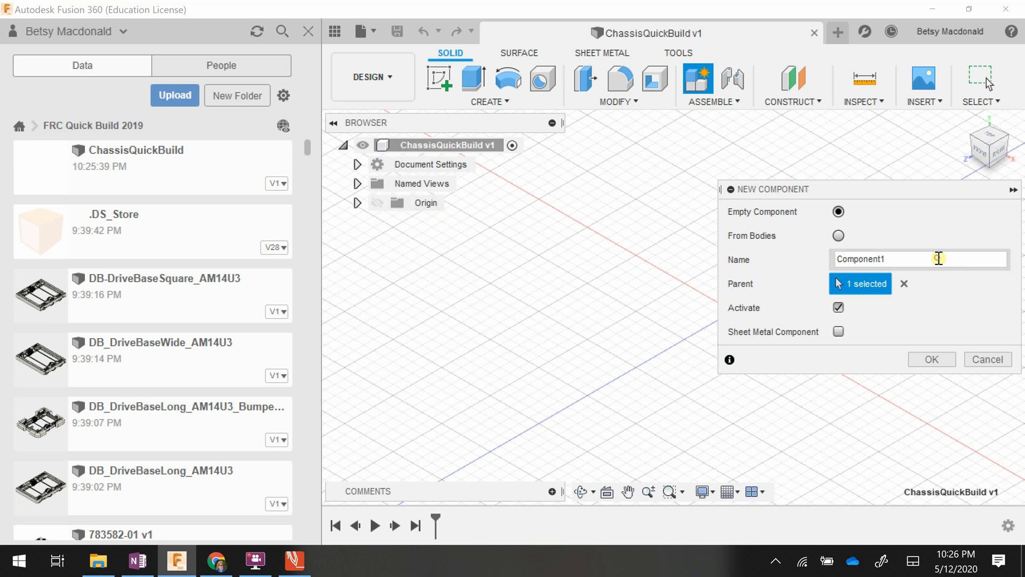
double_click(939, 258)
text(Out)
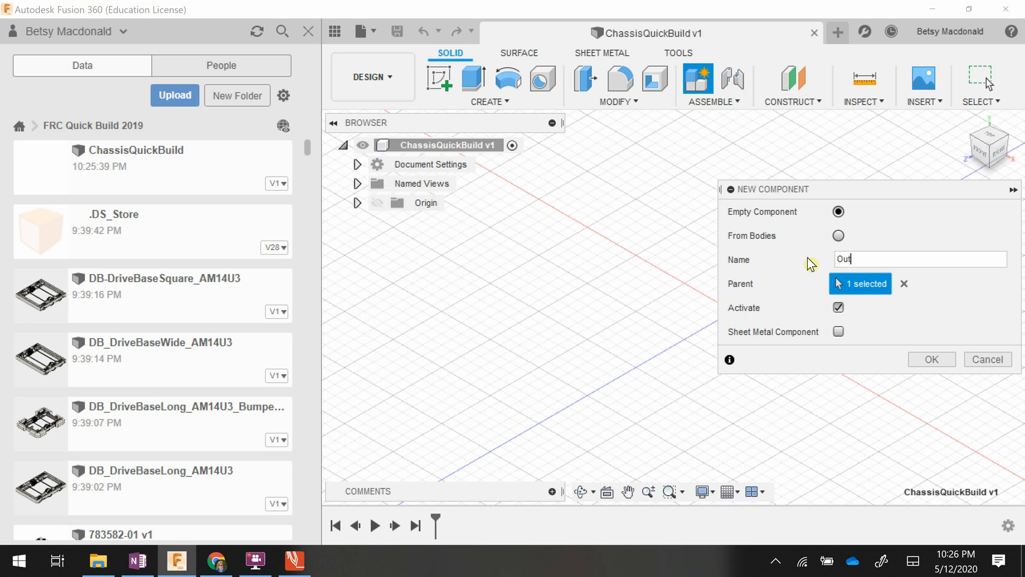
text(erWheel)
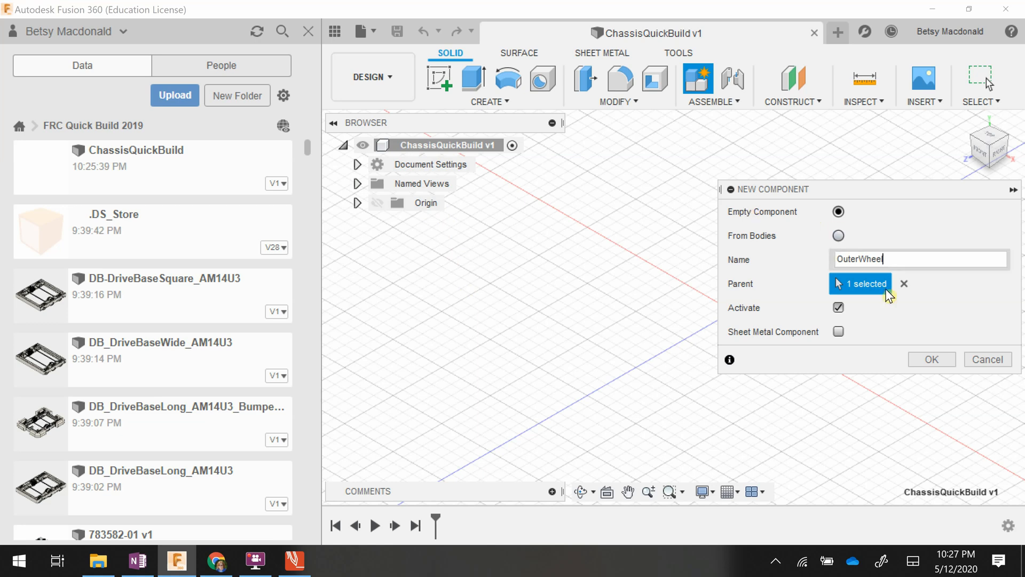
click(937, 360)
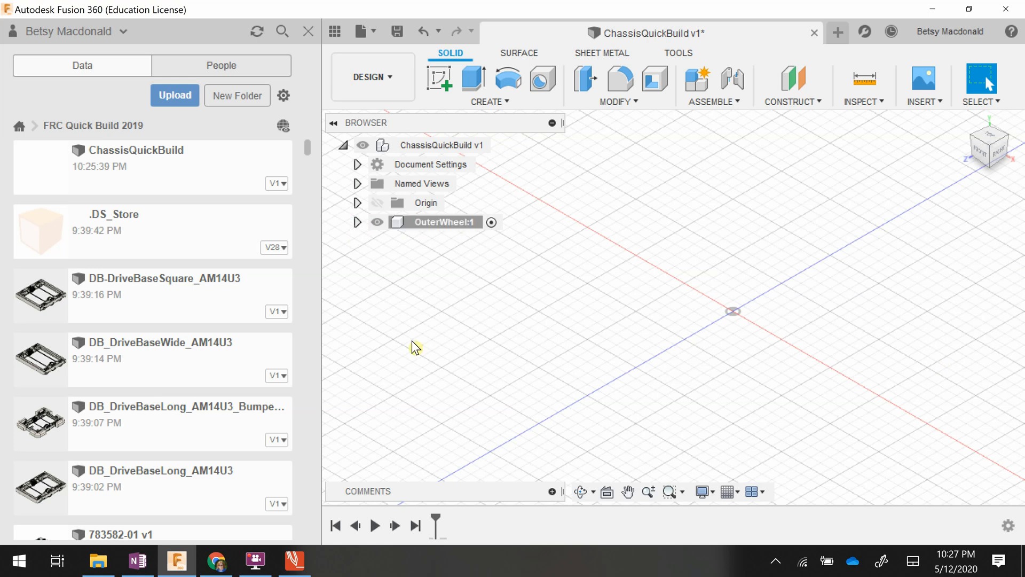
- Check the outer wheel part numbers in the PDF guide, and sort the Fusion 360 project files by name
click(294, 561)
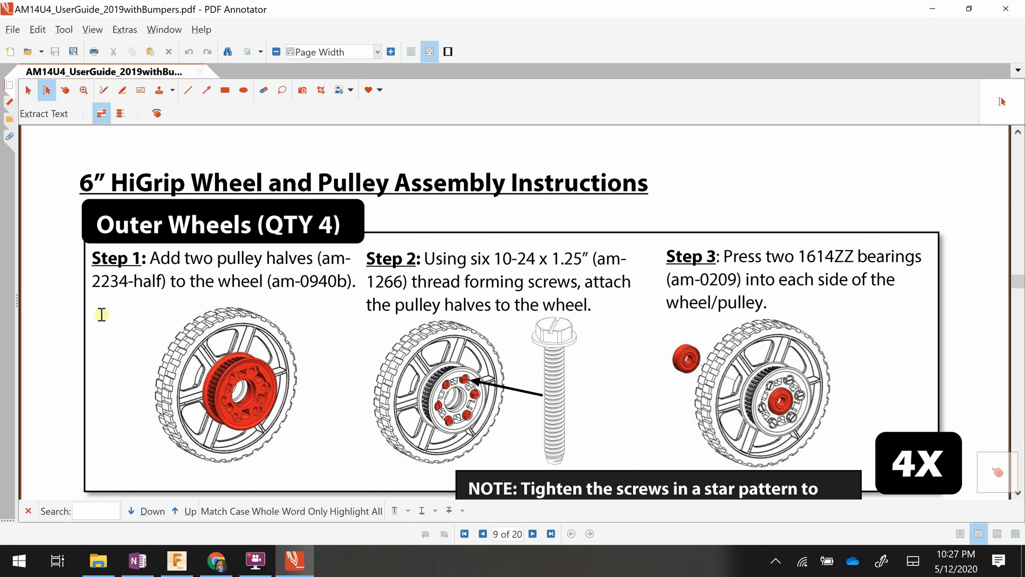
click(176, 561)
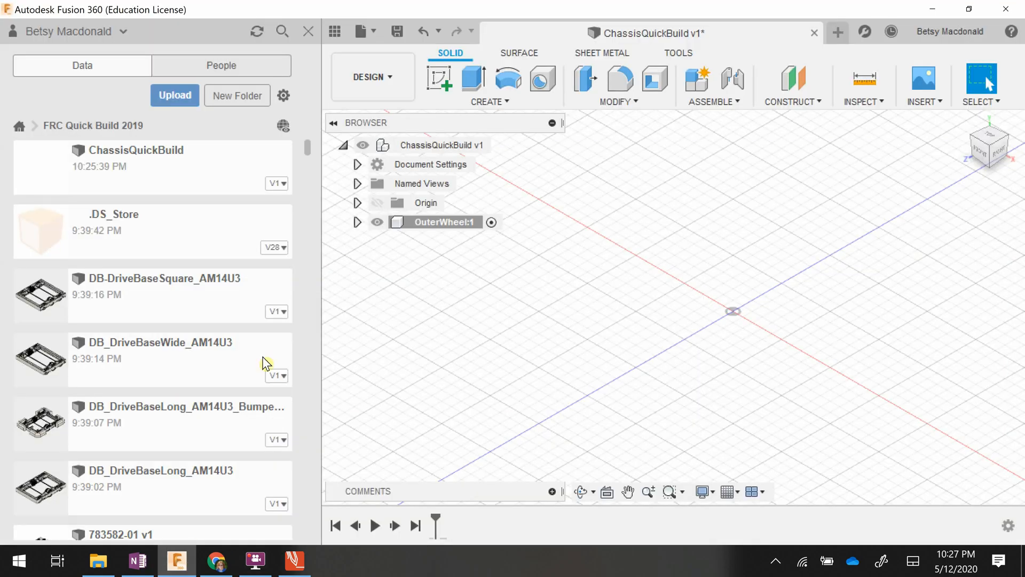
click(283, 96)
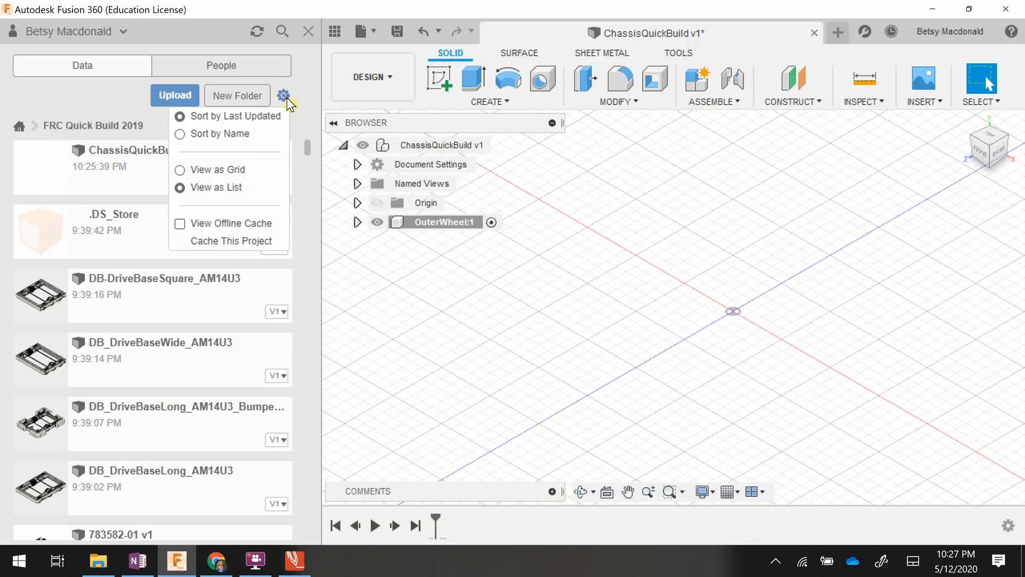
click(208, 134)
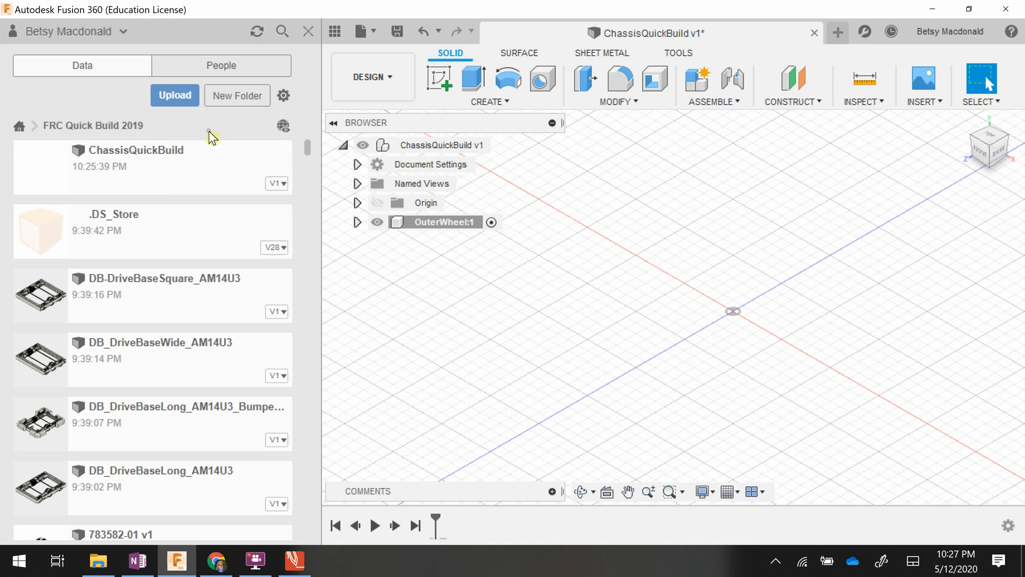
- Insert the am-2234-half v1 pulley half into OuterWheel, moved -15 mm in X and -5 mm in Z
scroll(147, 300, down, 10)
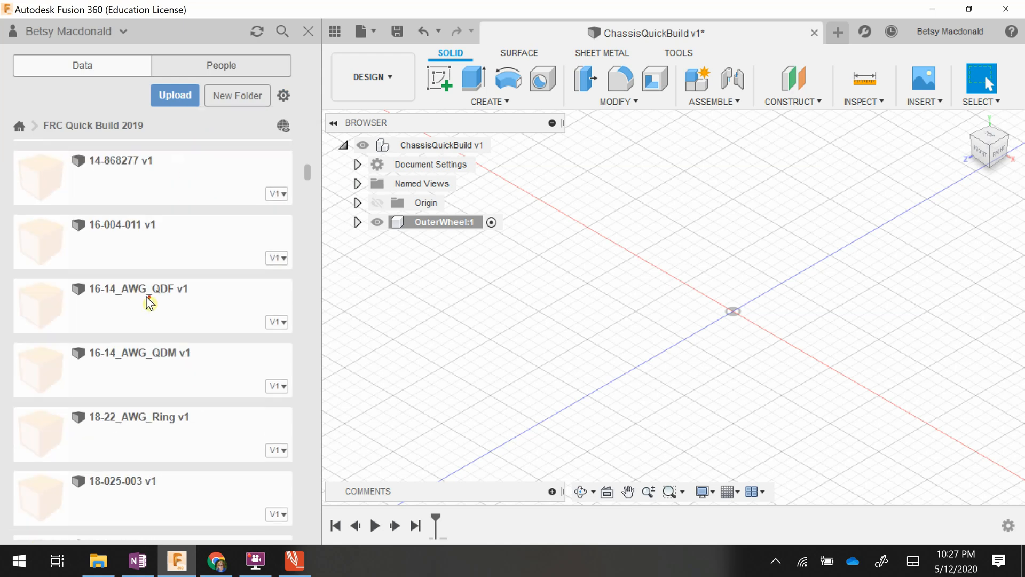
scroll(150, 302, down, 15)
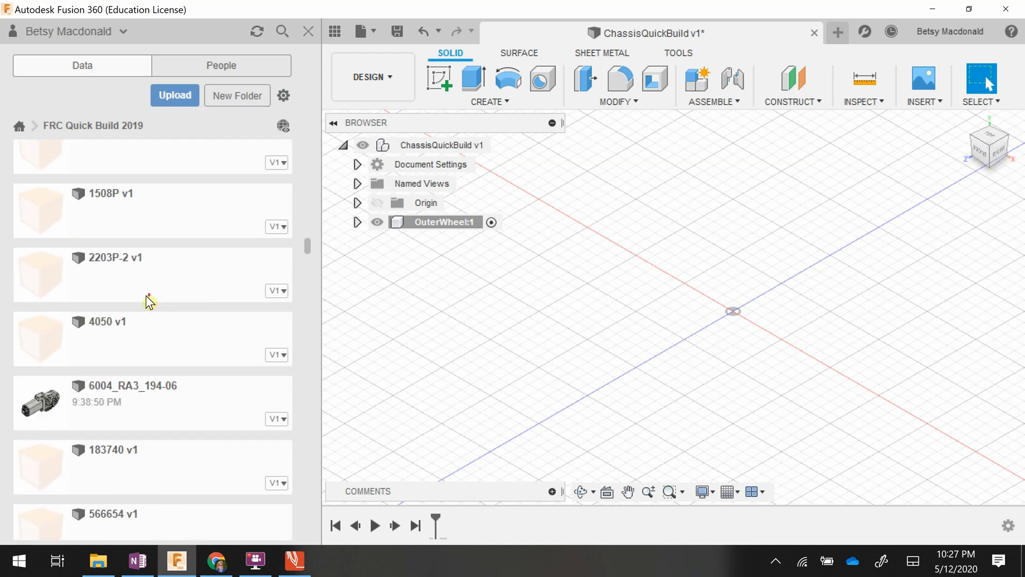
scroll(150, 302, down, 10)
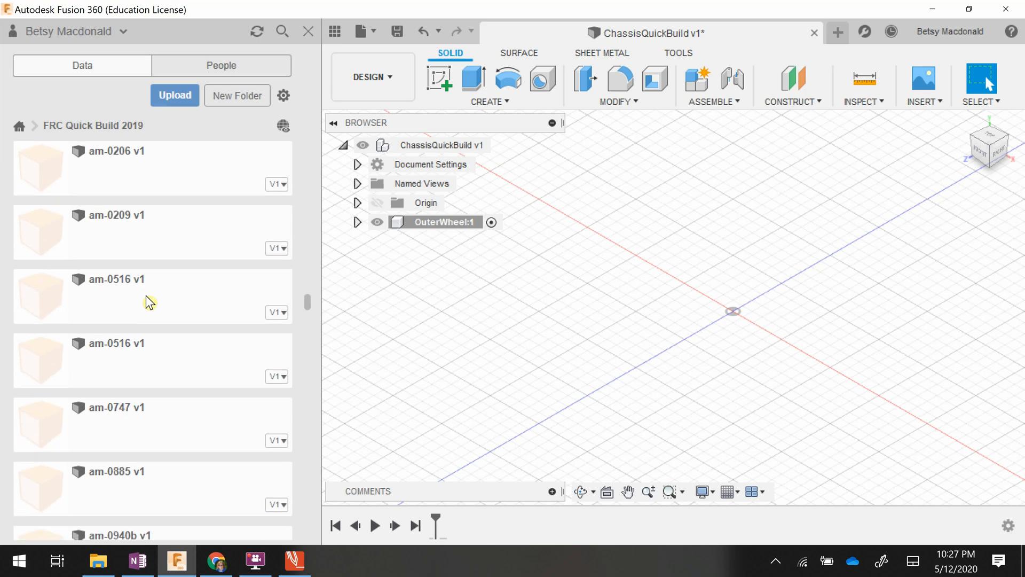
scroll(149, 302, down, 10)
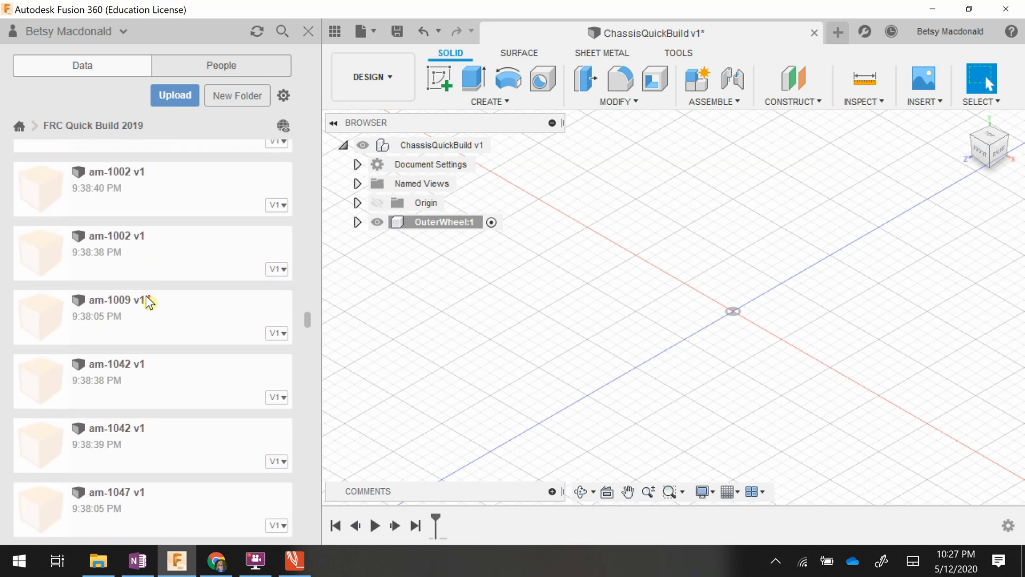
scroll(149, 302, down, 8)
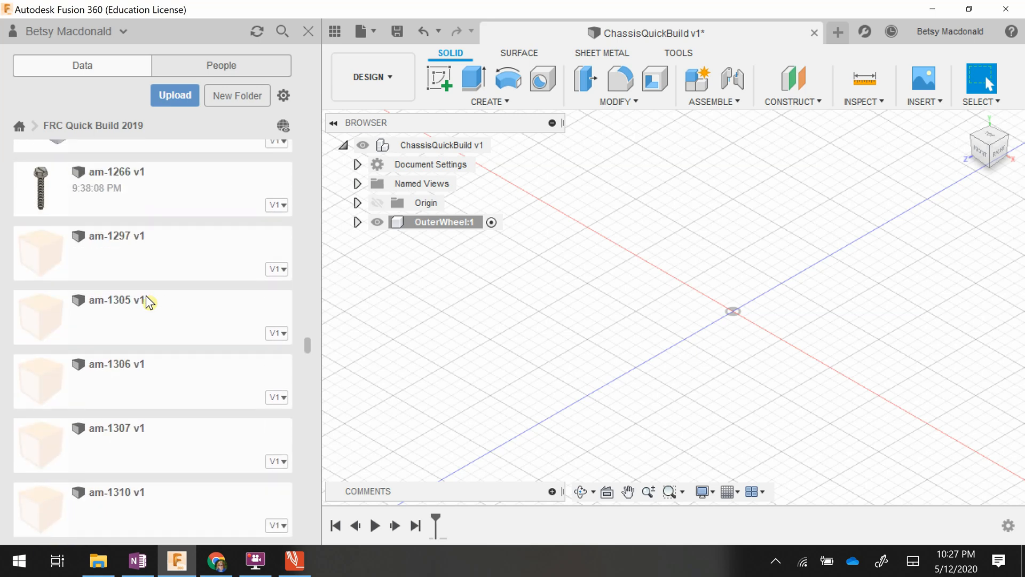
scroll(149, 302, down, 8)
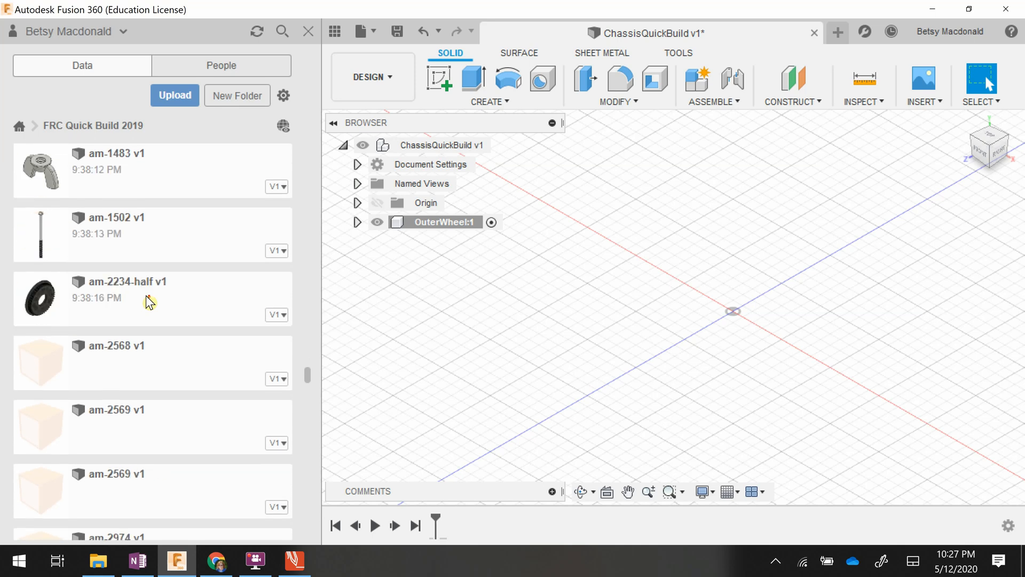
scroll(149, 302, up, 5)
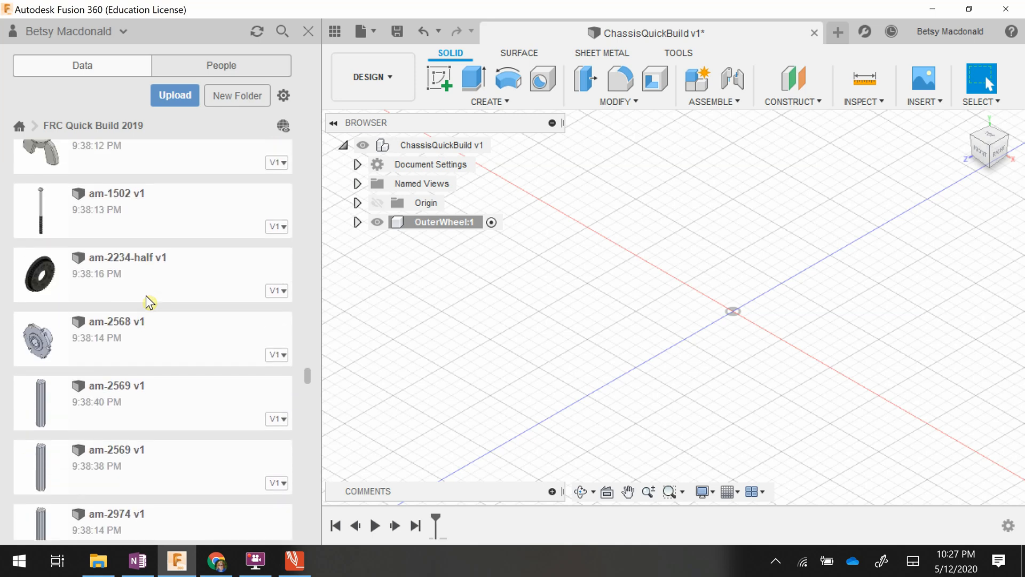
drag(129, 271, 714, 268)
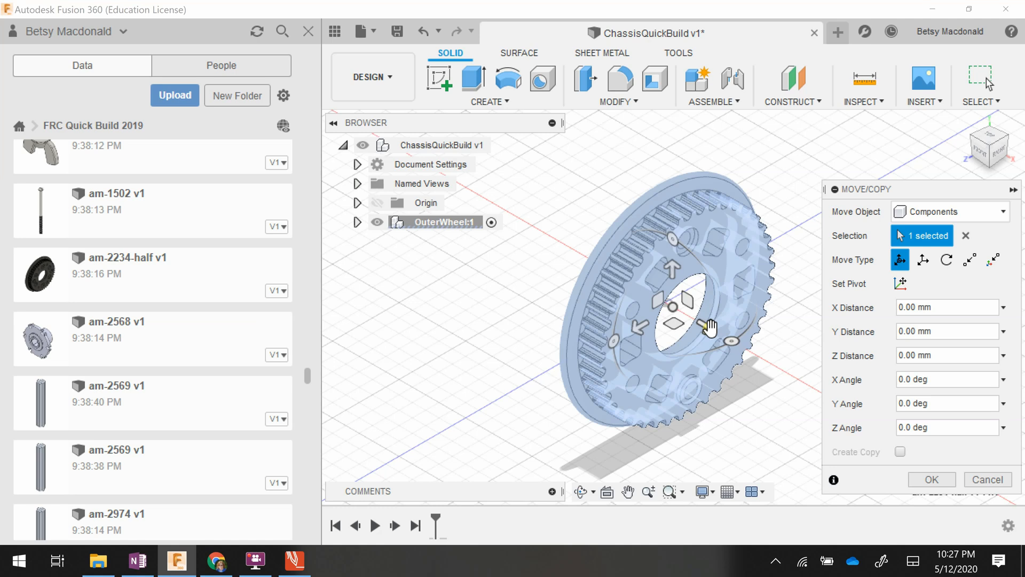
drag(710, 326, 662, 302)
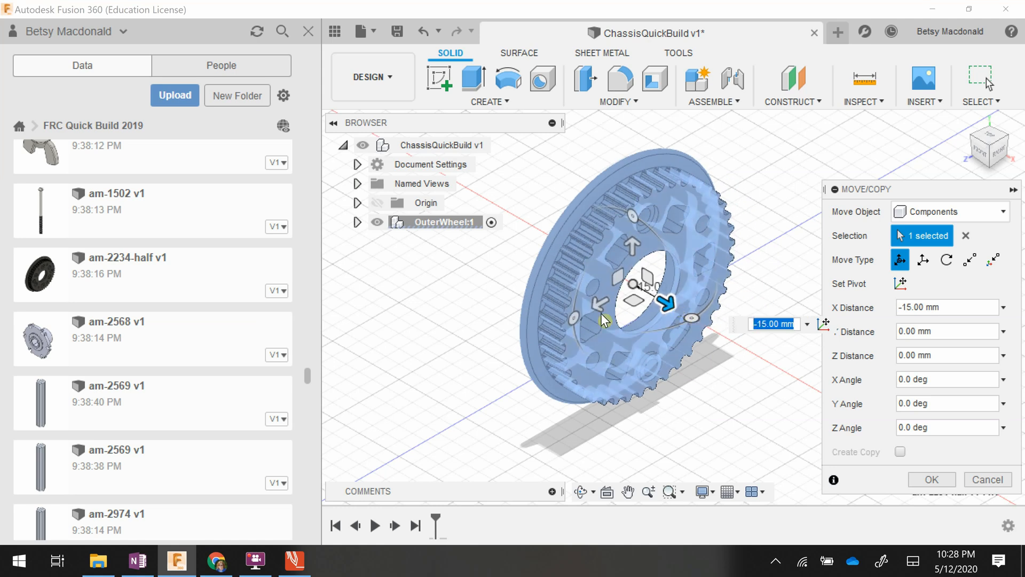
drag(599, 304, 606, 273)
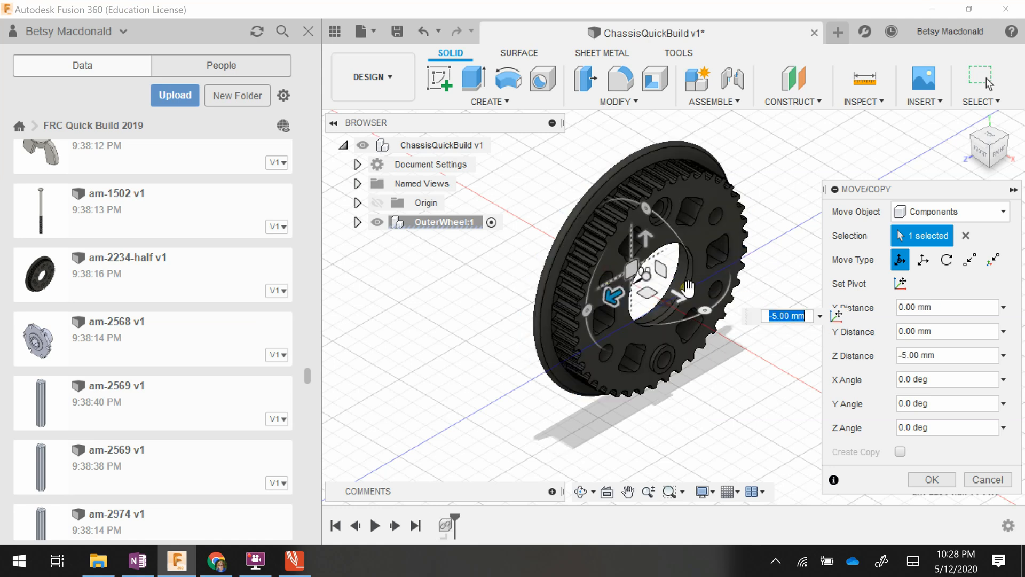
click(943, 480)
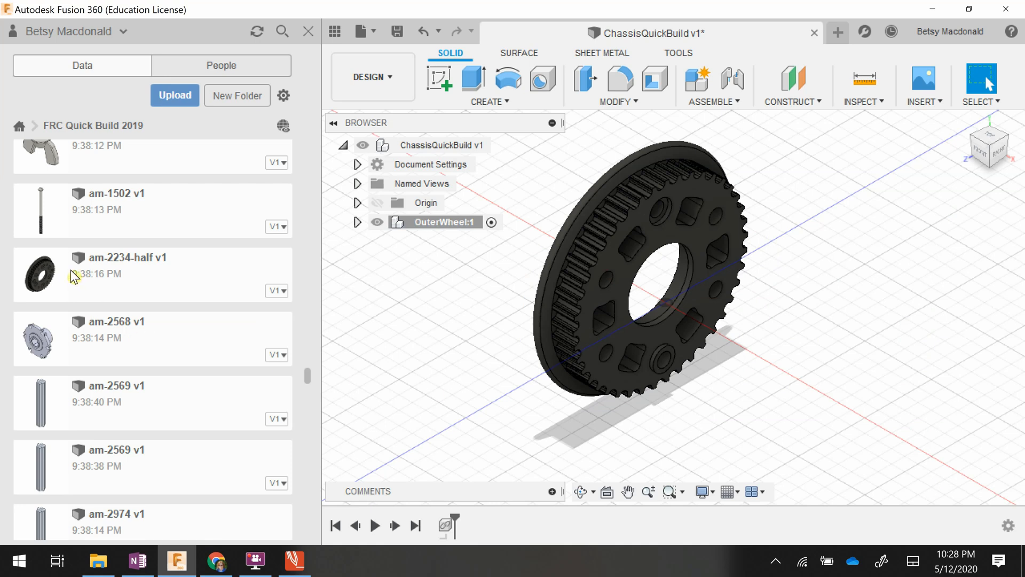
- Insert a second am-2234-half v1 beside the first, moved 30 mm in X and -50 mm in Z, and expand OuterWheel in the browser
drag(75, 276, 856, 378)
drag(719, 341, 794, 373)
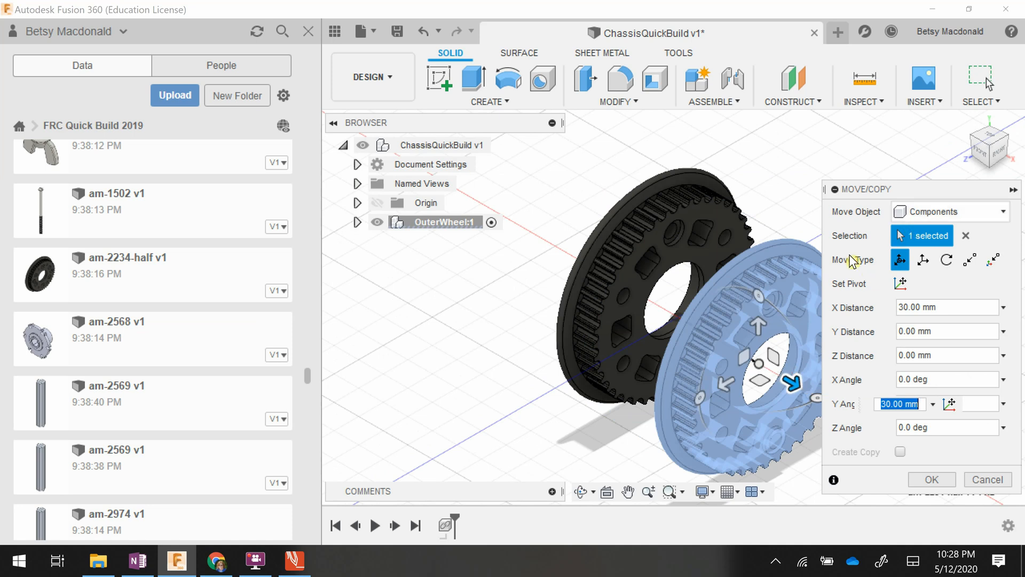
click(308, 31)
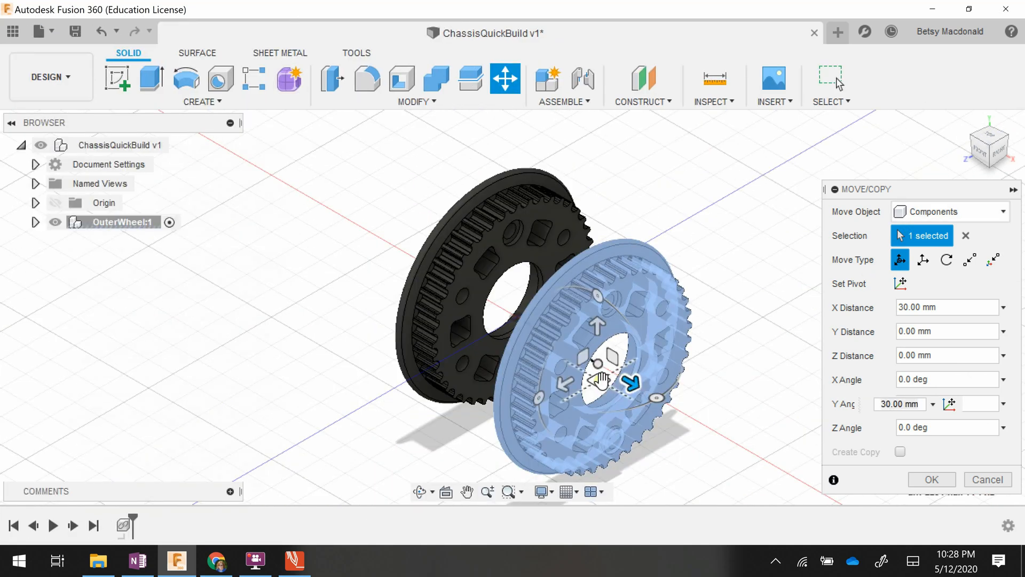
drag(565, 383, 718, 302)
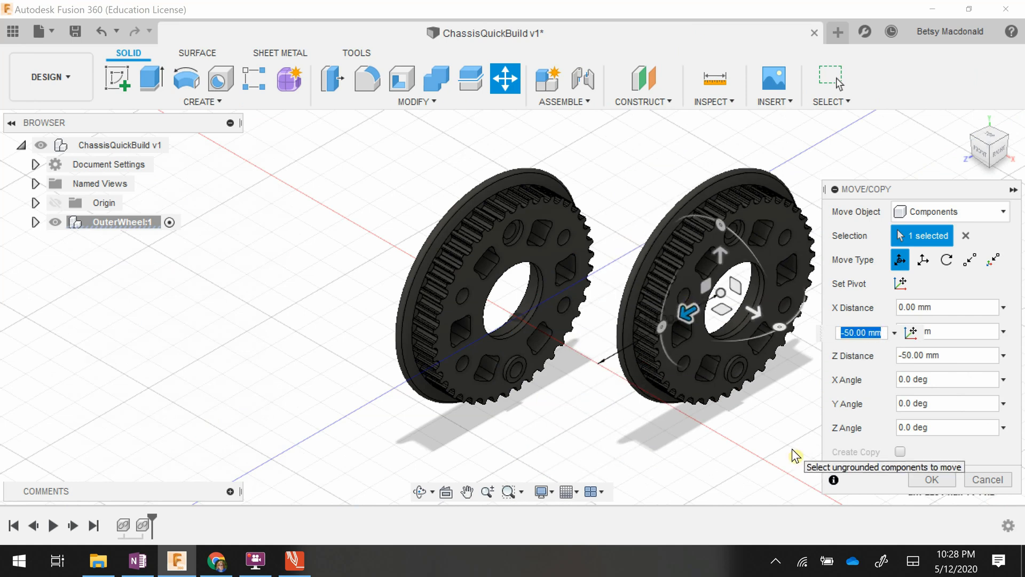
click(928, 477)
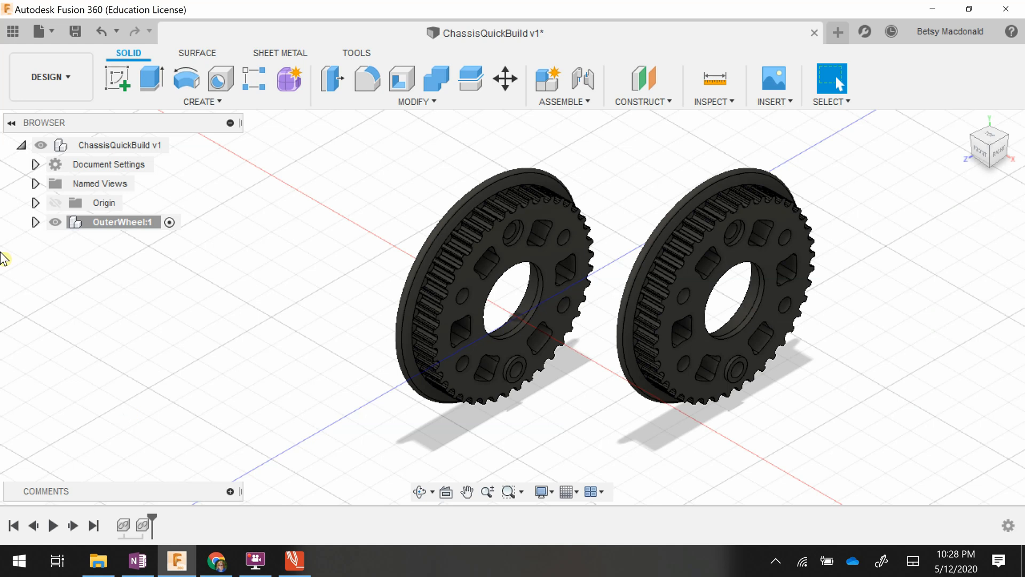
click(34, 221)
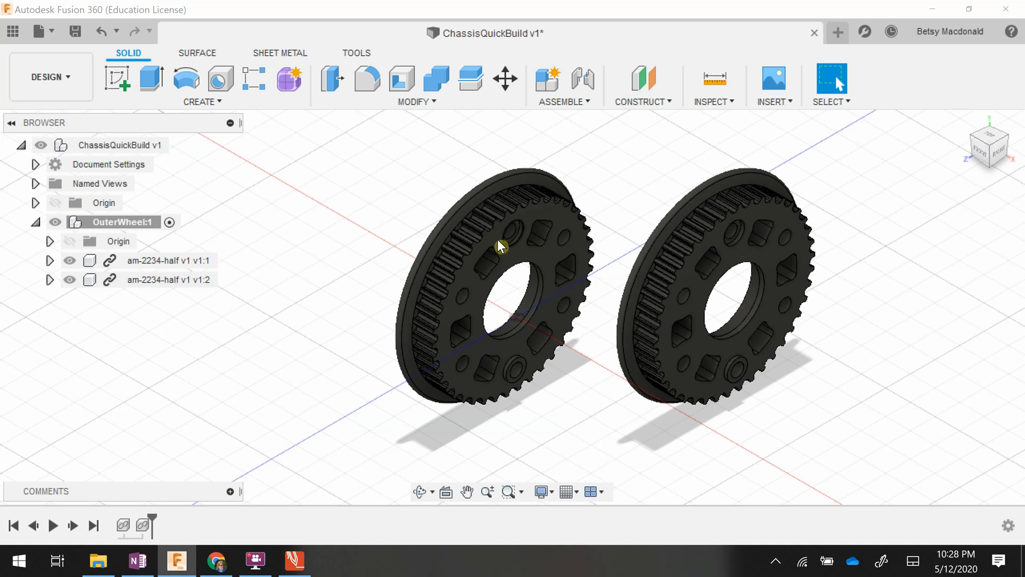
- Create a joint from the small round boss hole on the first am-2234-half pulley to the matching hole on the second
click(515, 245)
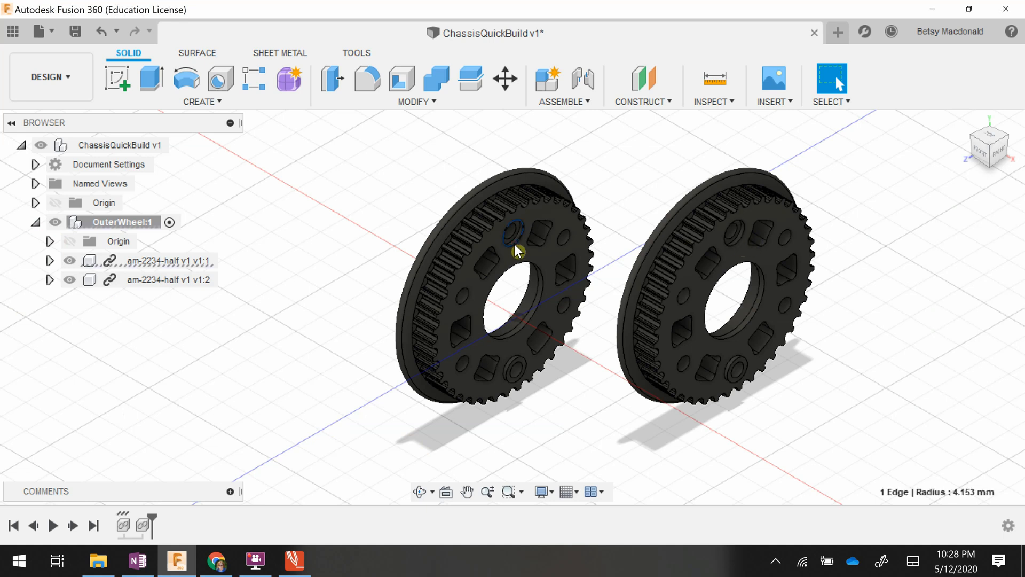
key(j)
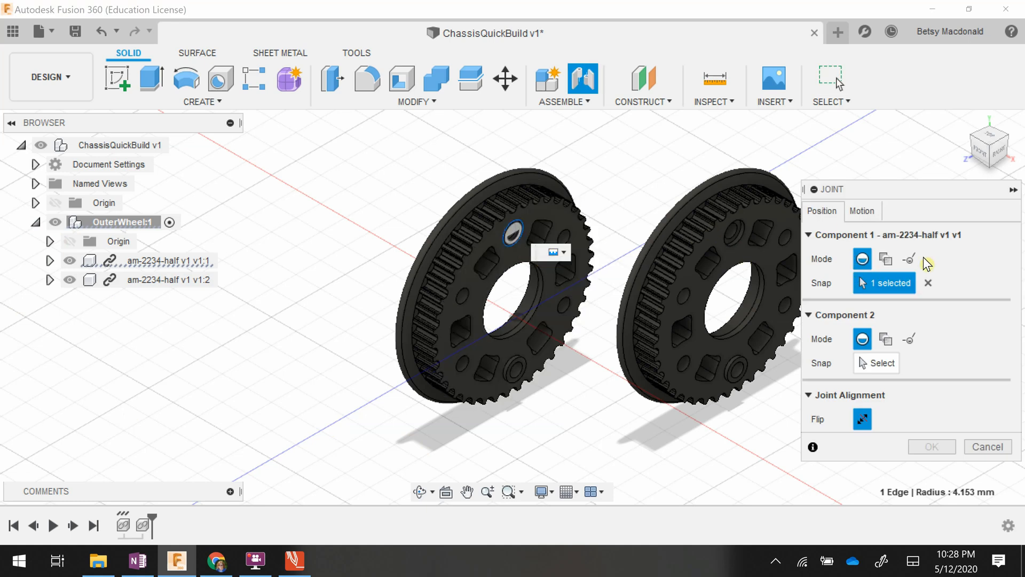
click(880, 365)
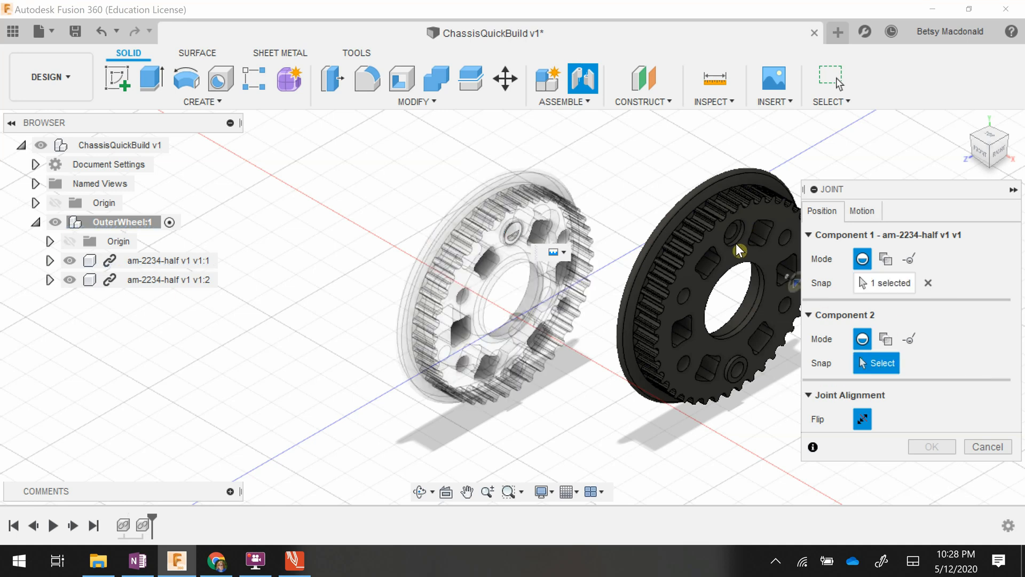
scroll(736, 244, up, 5)
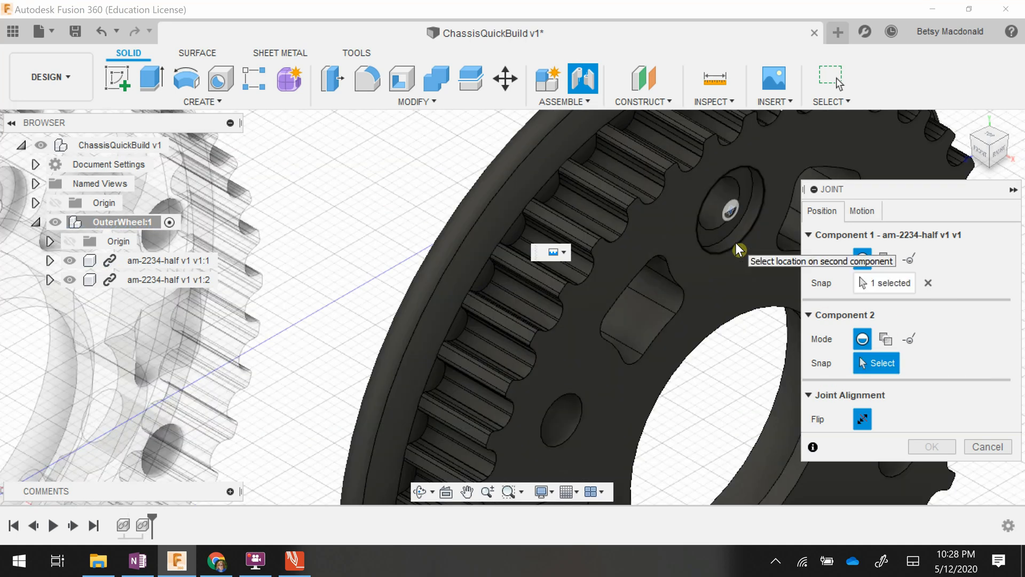
click(735, 246)
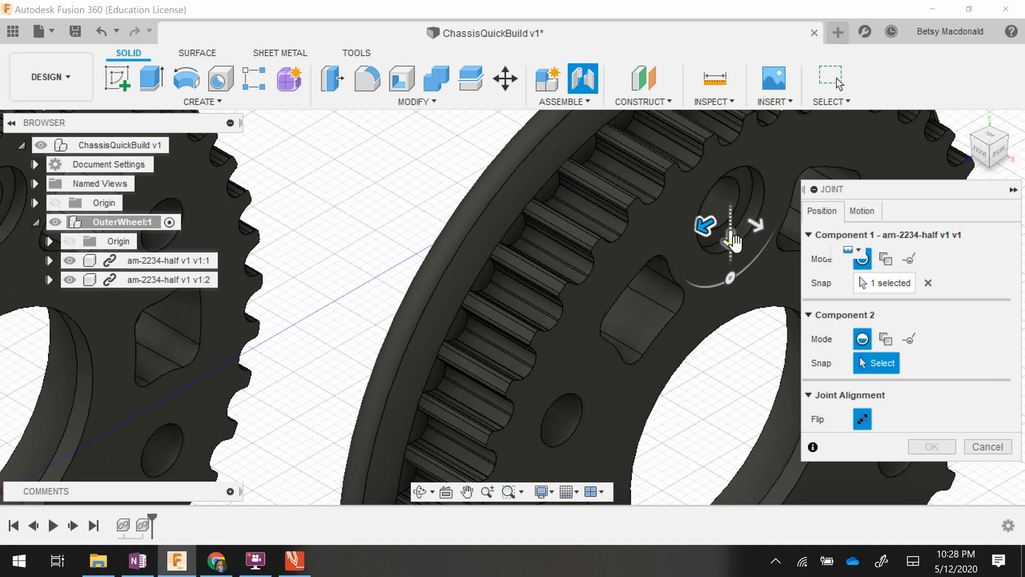
scroll(525, 249, down, 5)
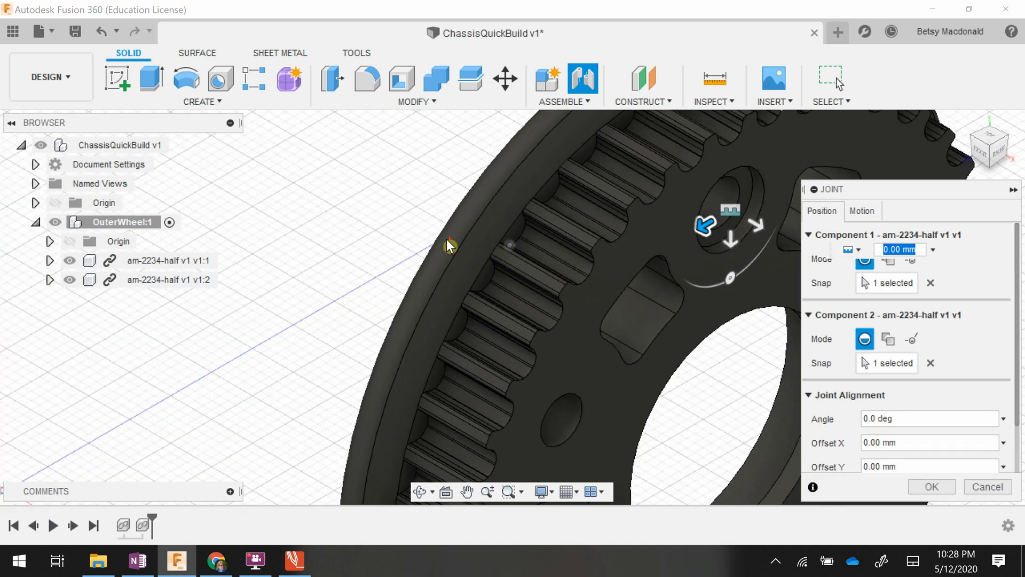
scroll(443, 239, down, 5)
scroll(719, 317, up, 5)
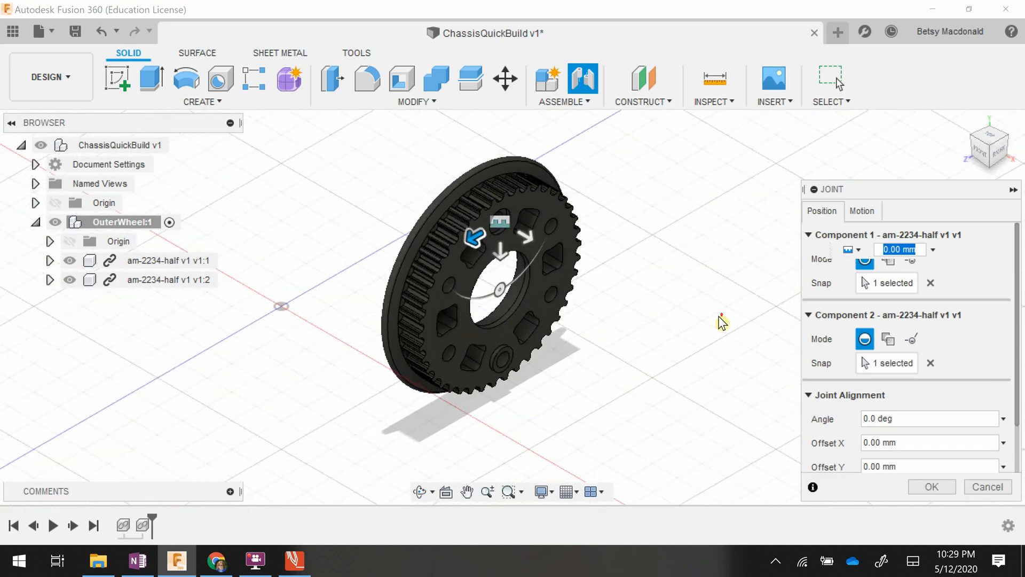
- Flip the pulley joint and adjust its angle around the joint axis so the two halves align concentrically, completing the joint
scroll(722, 322, down, 3)
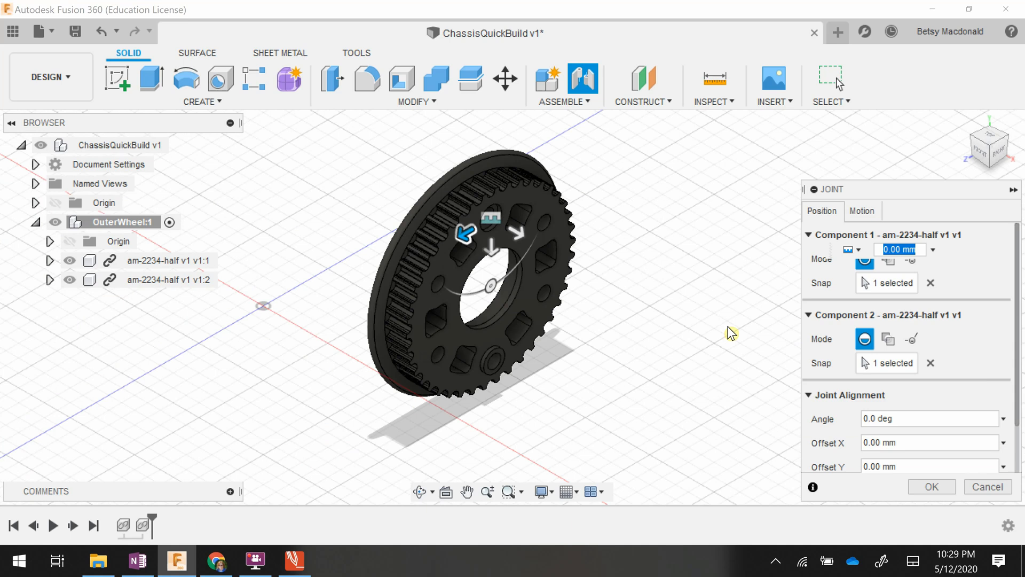
scroll(868, 376, down, 2)
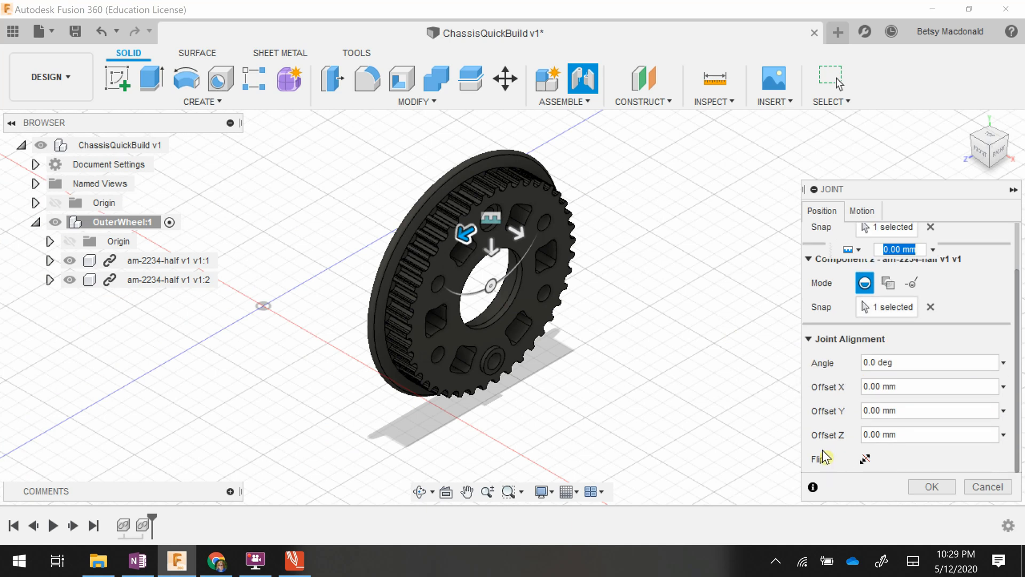
click(865, 459)
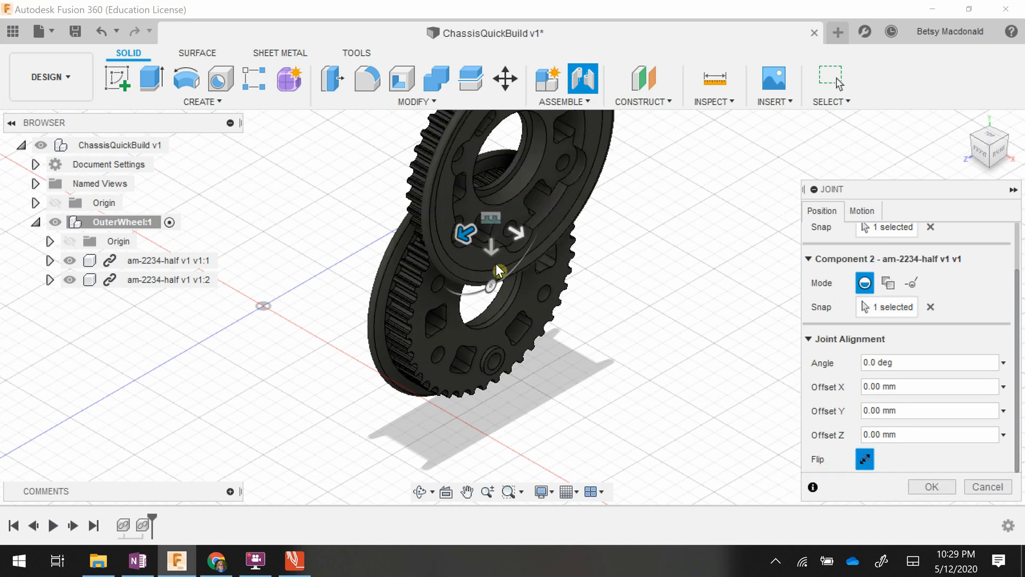
drag(488, 288, 494, 148)
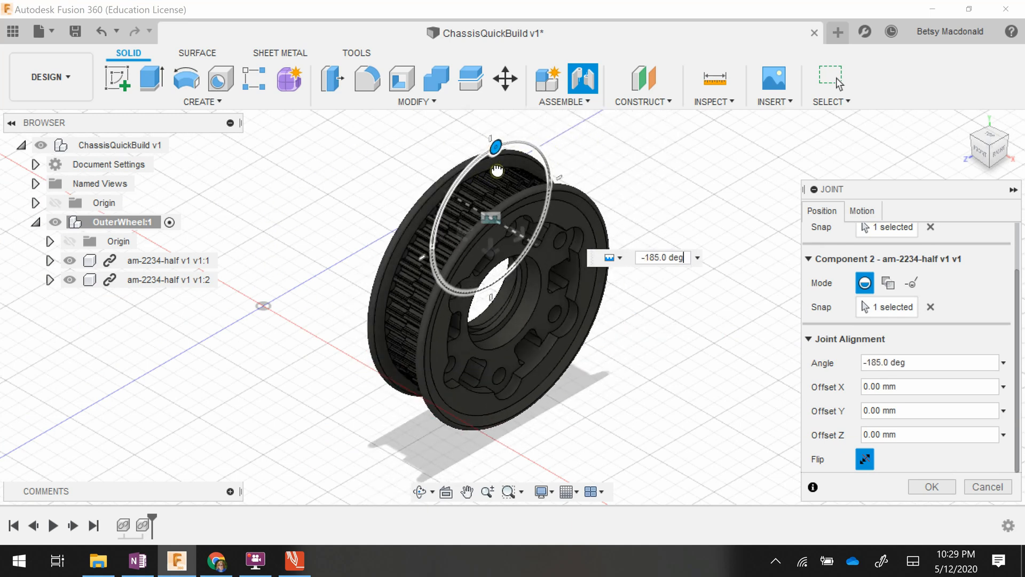
click(662, 258)
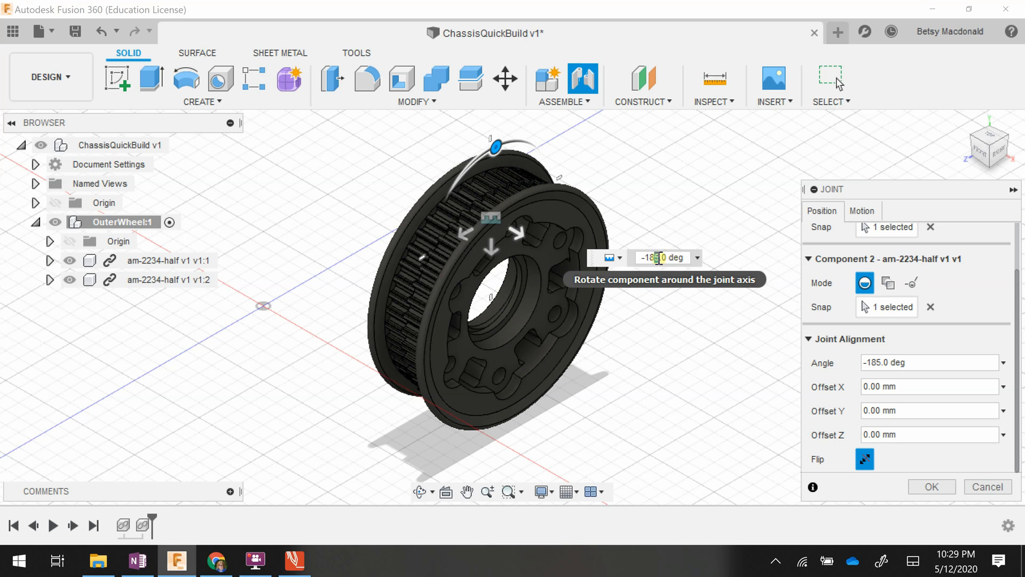
key(Return)
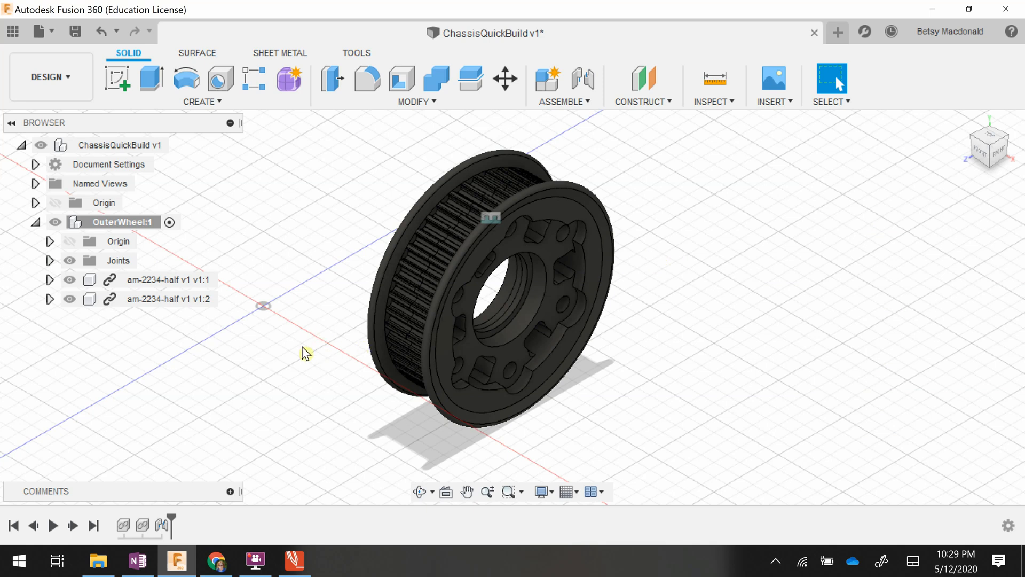
- Check the wheel part number in the PDF guide, and insert am-0940b v1 into OuterWheel, rotated -90 degrees about Y
click(295, 560)
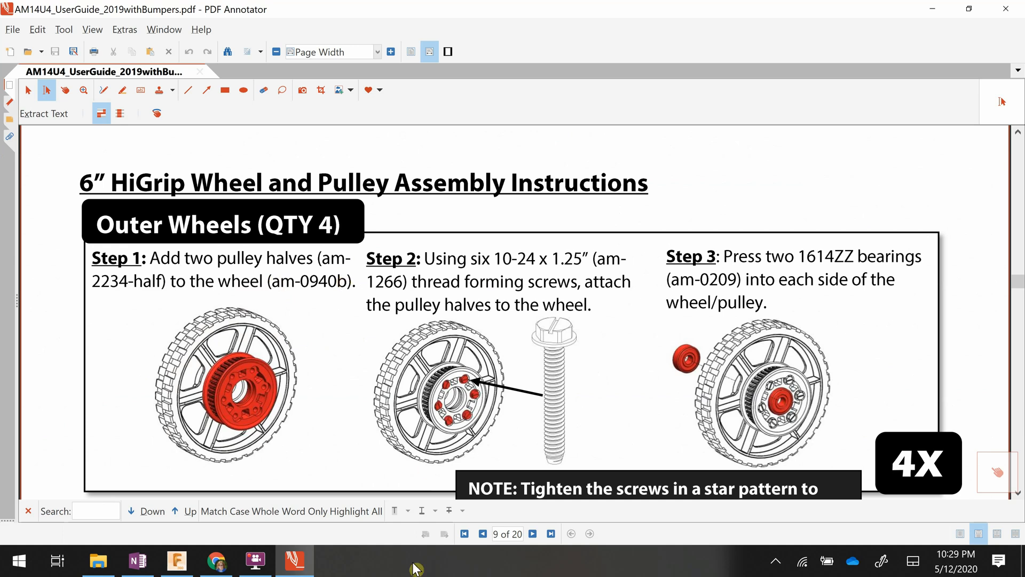
click(311, 566)
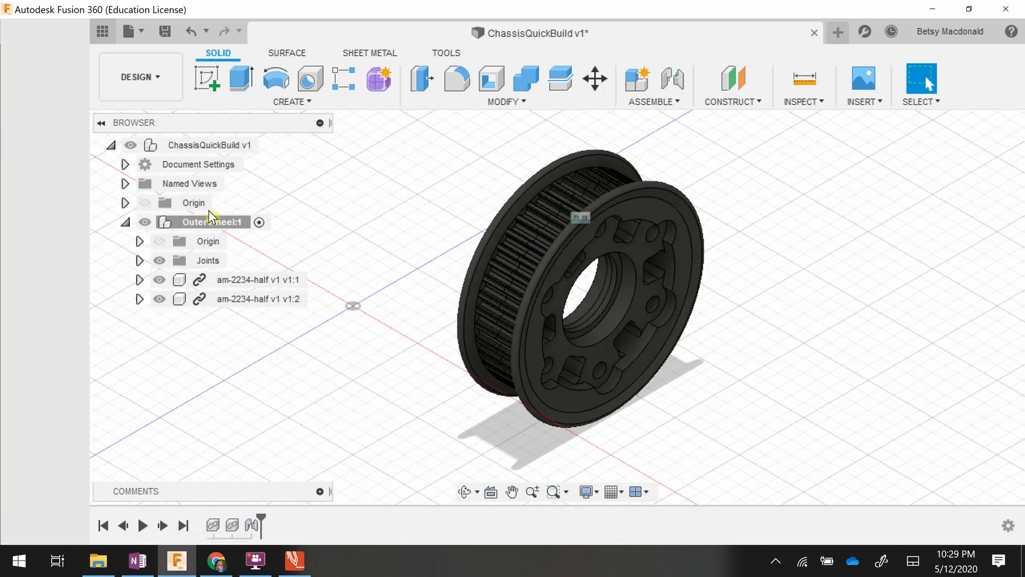
click(13, 31)
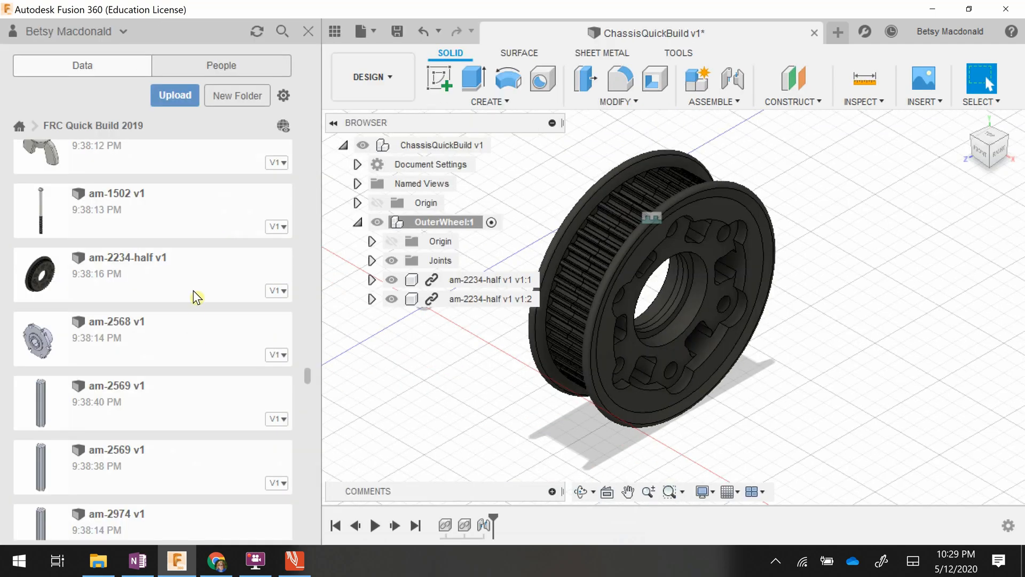
scroll(196, 297, up, 15)
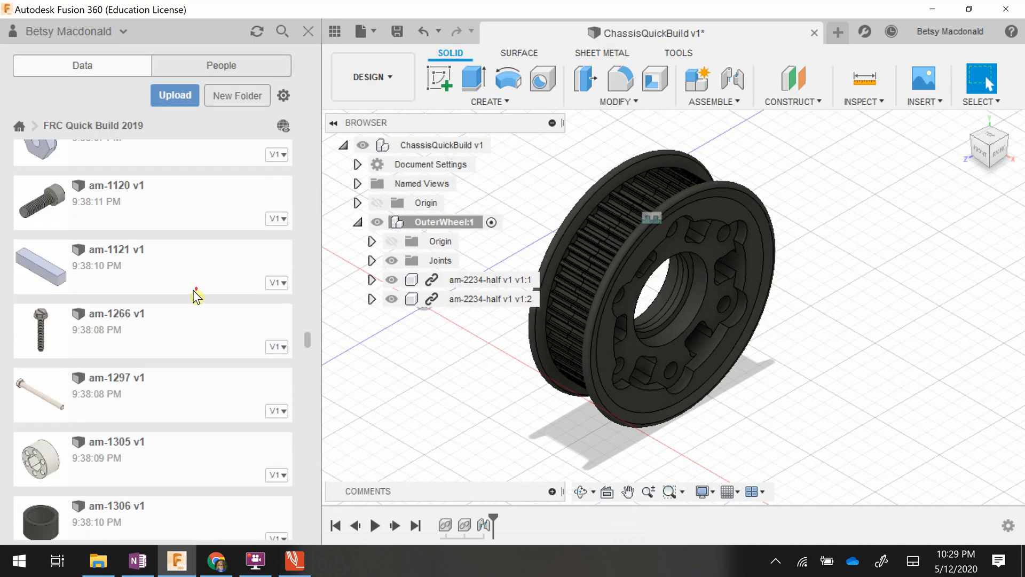
scroll(196, 296, up, 5)
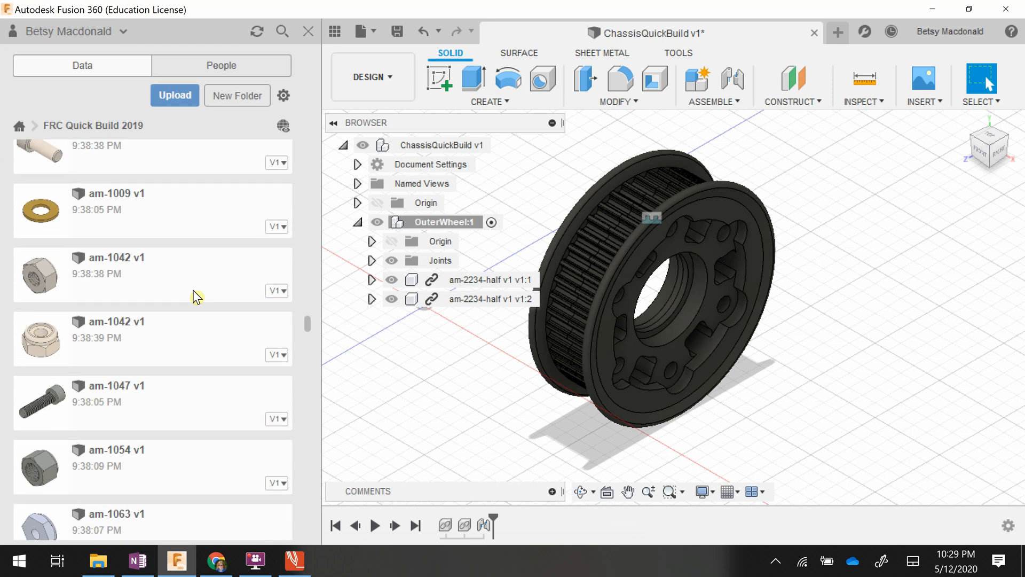
scroll(197, 297, up, 4)
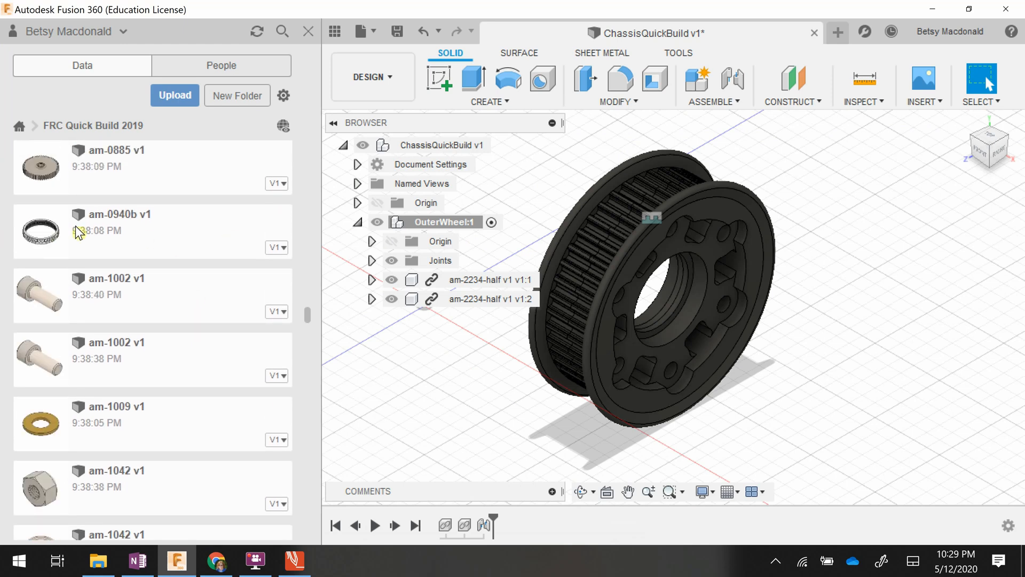
drag(137, 234, 889, 312)
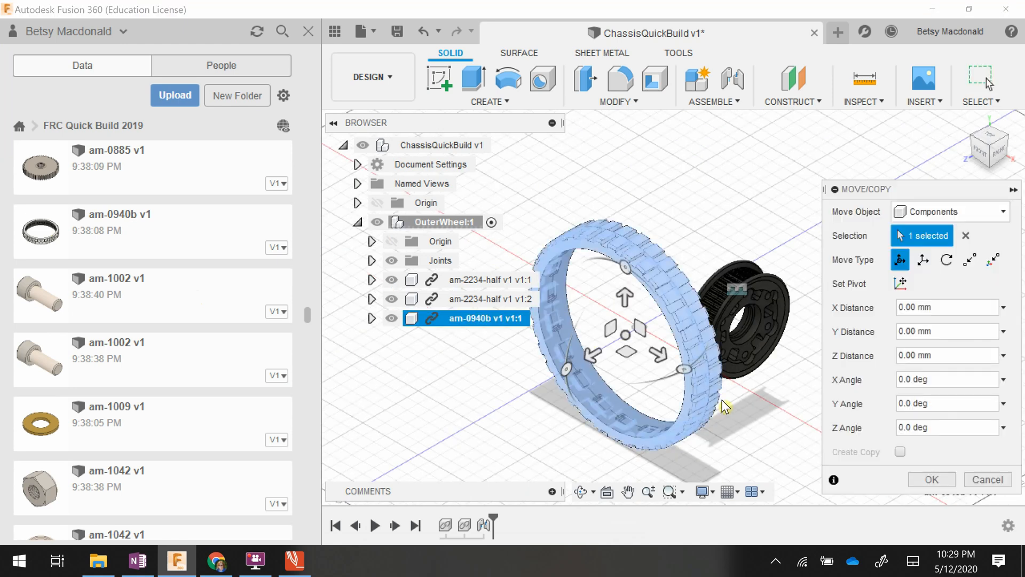
drag(684, 369, 532, 387)
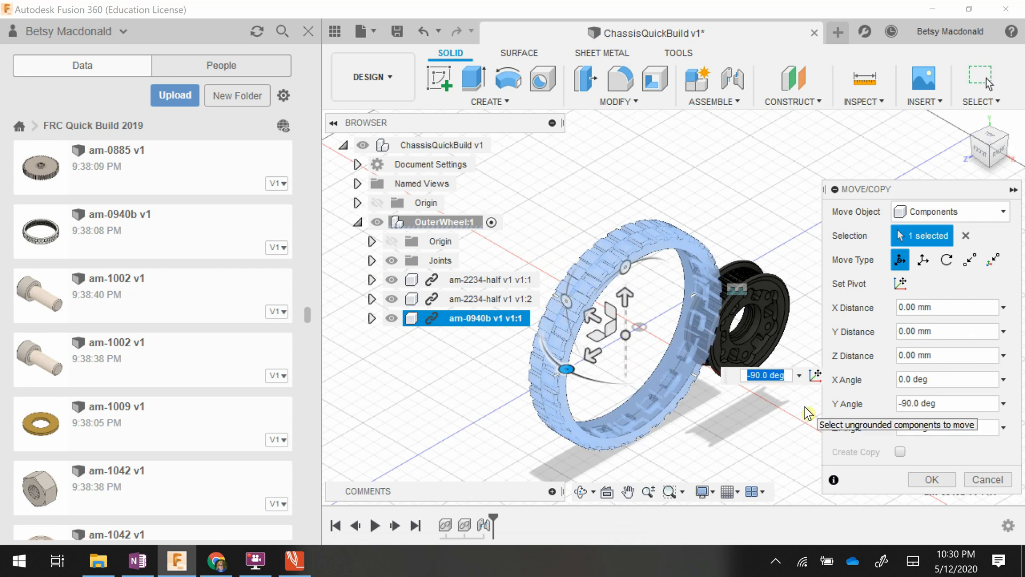
key(Return)
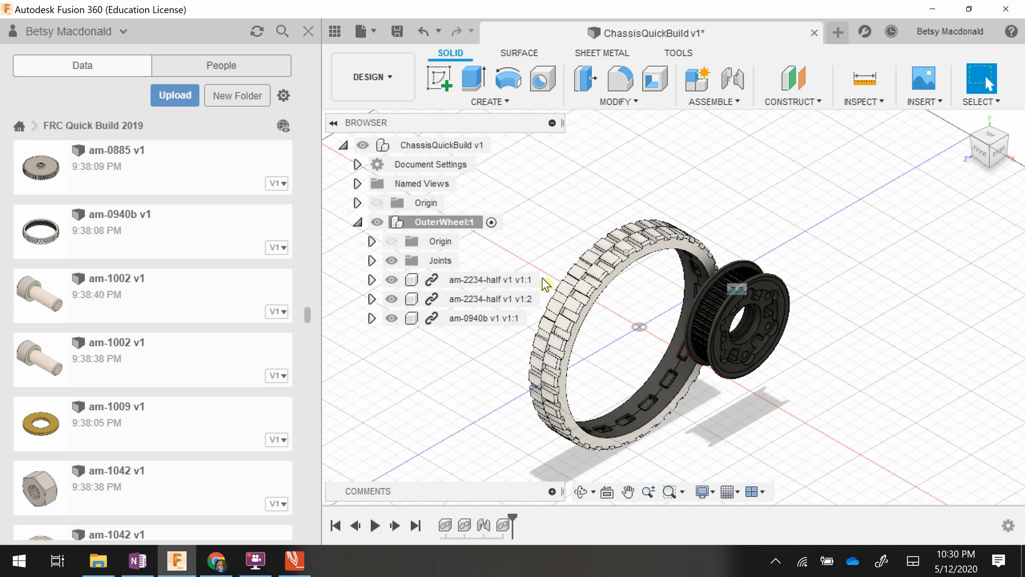
- Compare the inserted part with the wheel drawing in the PDF guide, and delete am-0940b v1 from OuterWheel
click(307, 565)
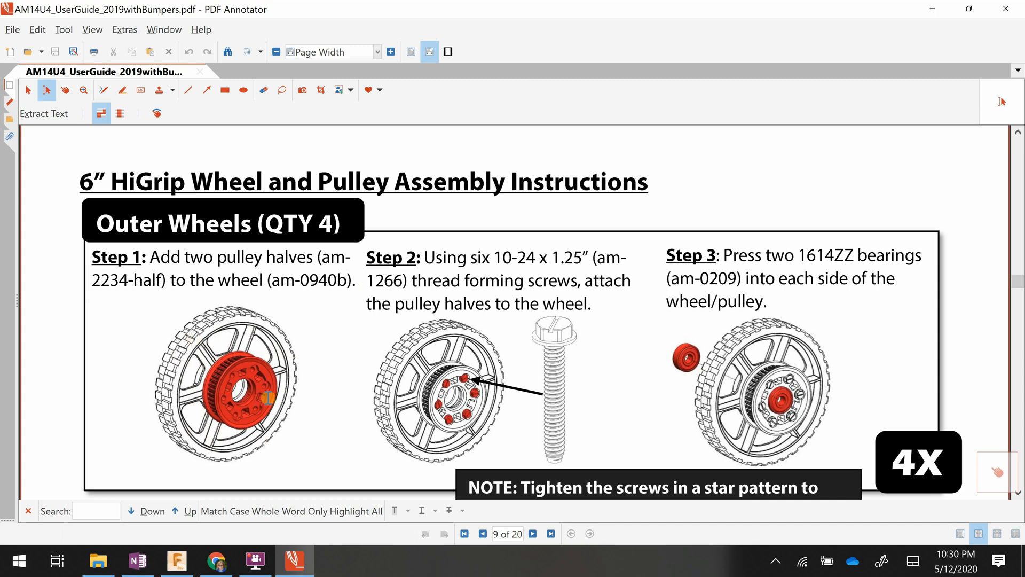
click(293, 566)
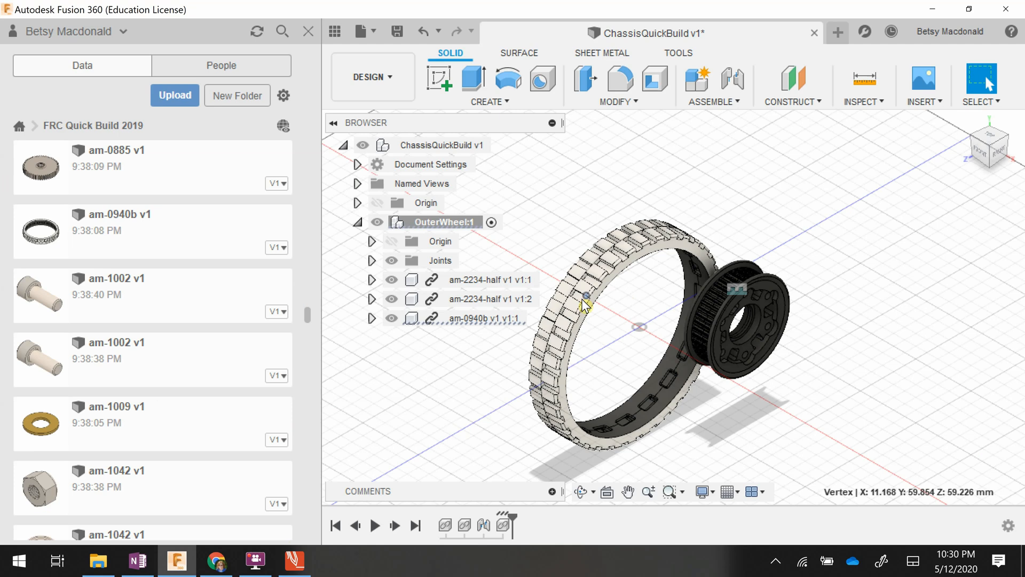
click(476, 320)
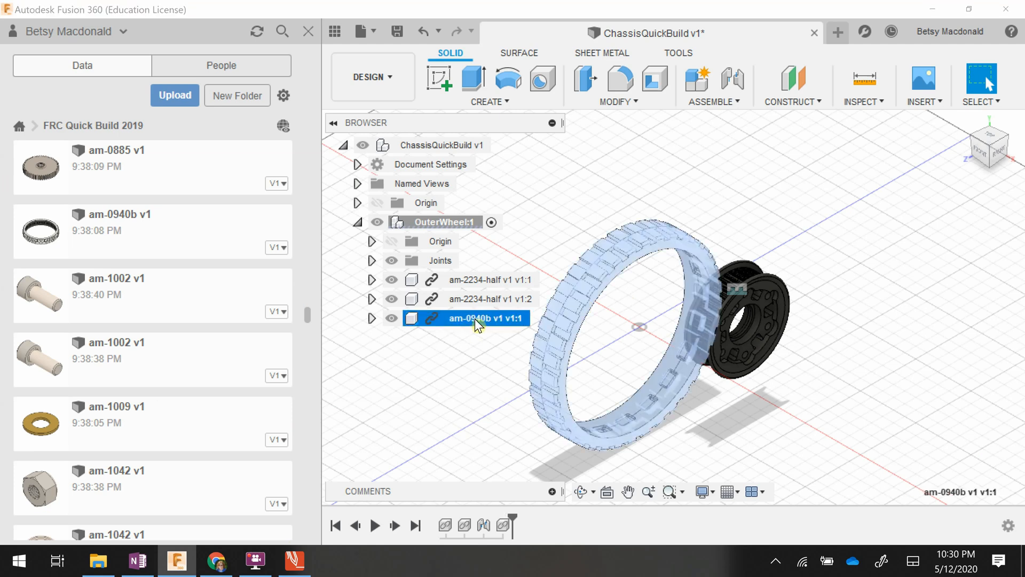
key(Delete)
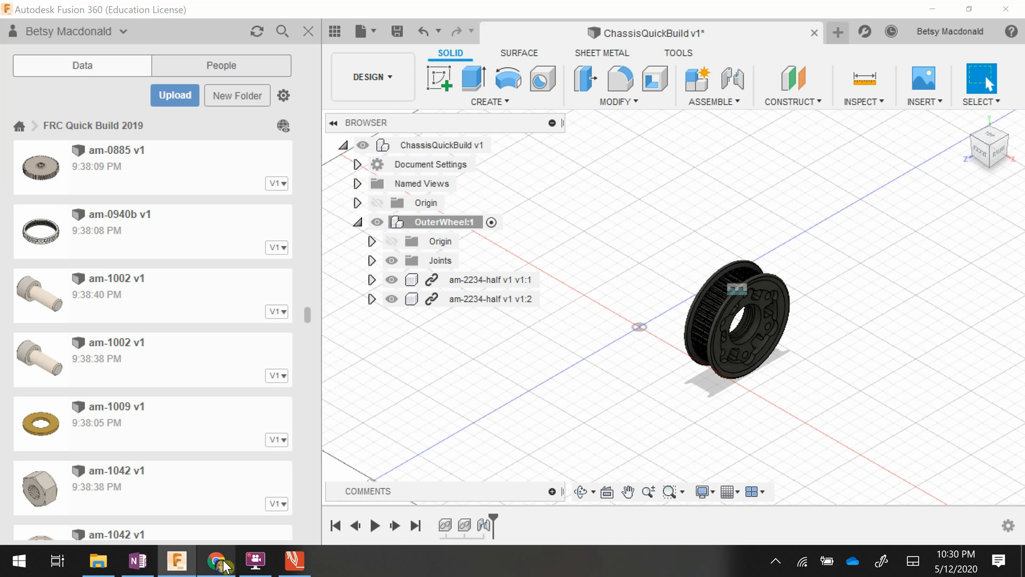
- Examine the Outer Wheels section of the PDF guide for the wheel's part number in Step 1
click(307, 563)
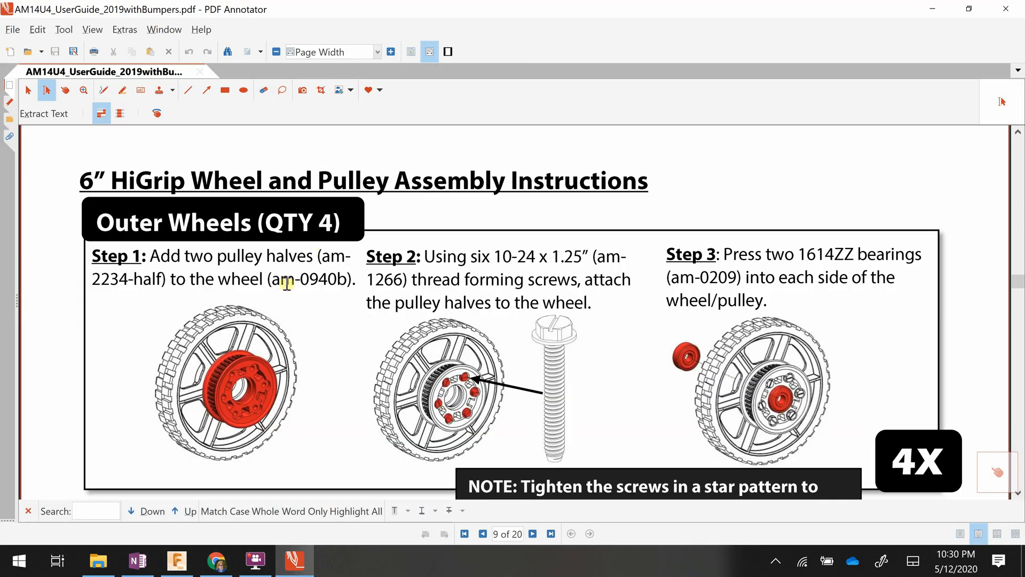
scroll(339, 398, down, 2)
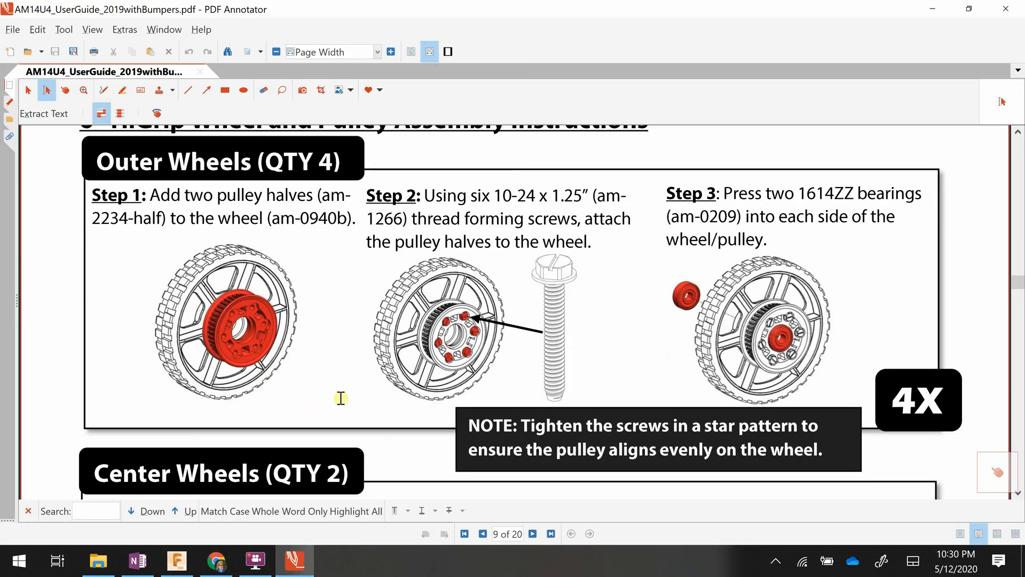
scroll(340, 398, up, 2)
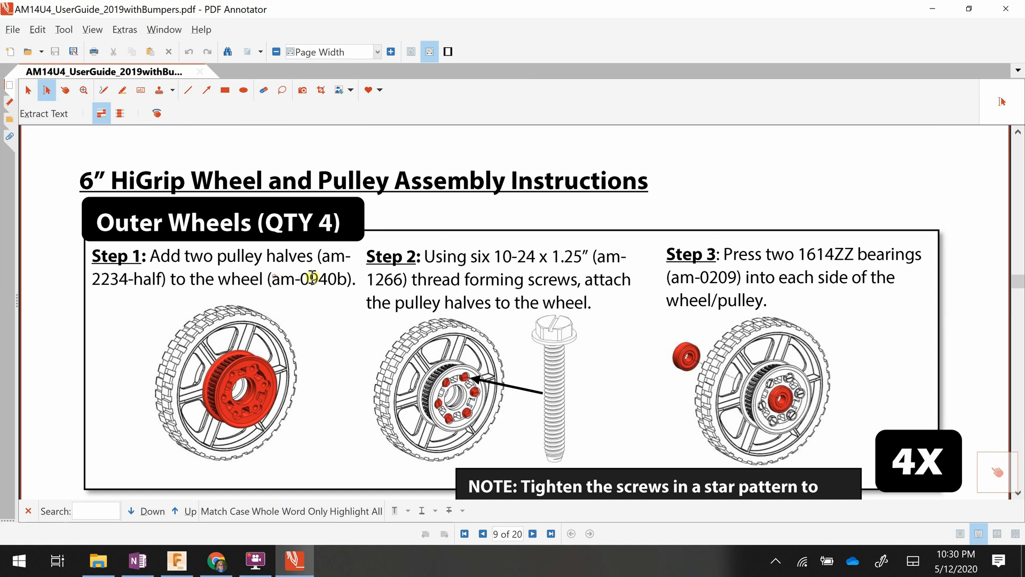
drag(341, 280, 293, 285)
click(633, 325)
- Switch to Chrome and open andymark.com in a new tab
click(215, 568)
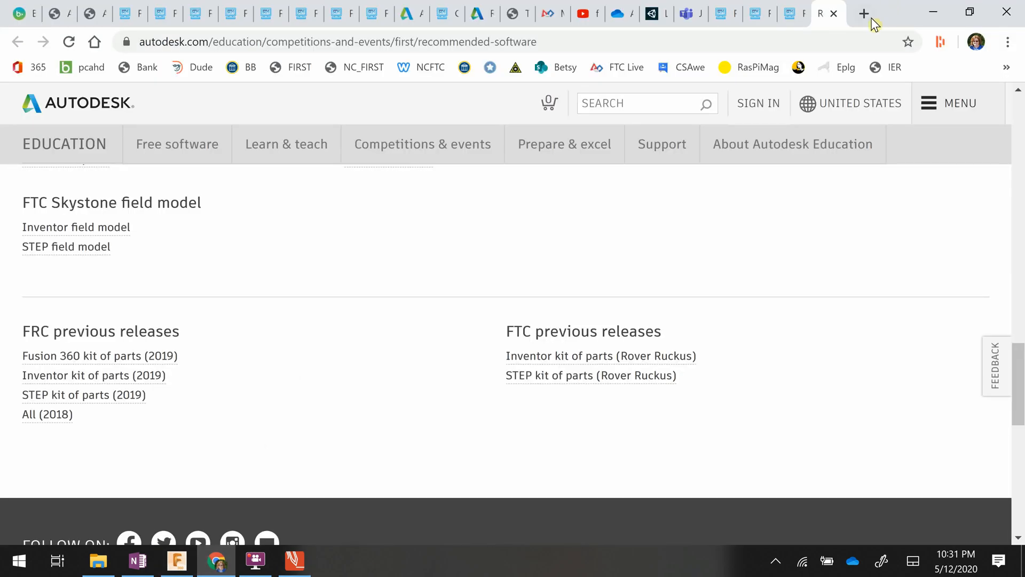
click(870, 21)
text(a)
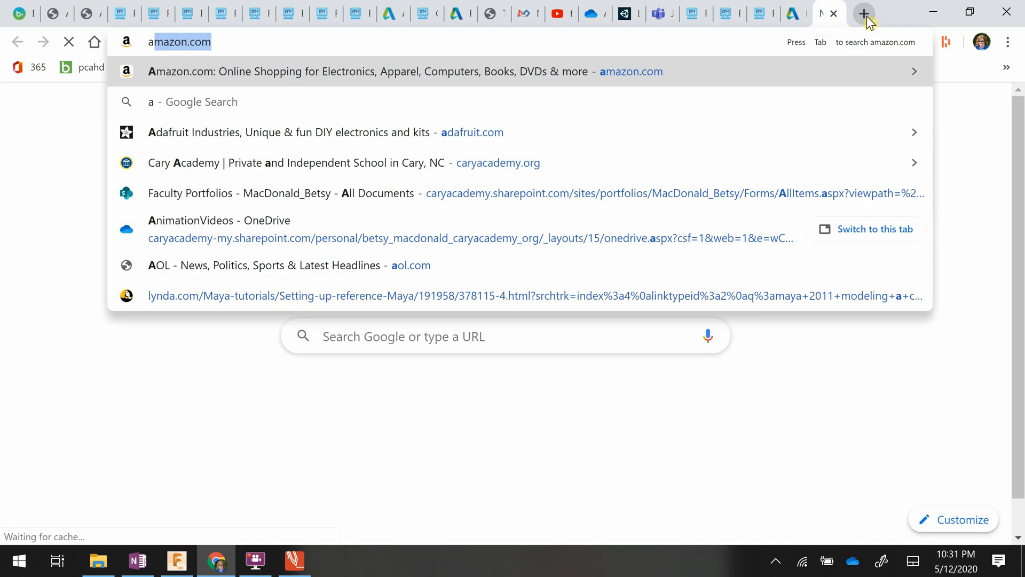
text(ndym)
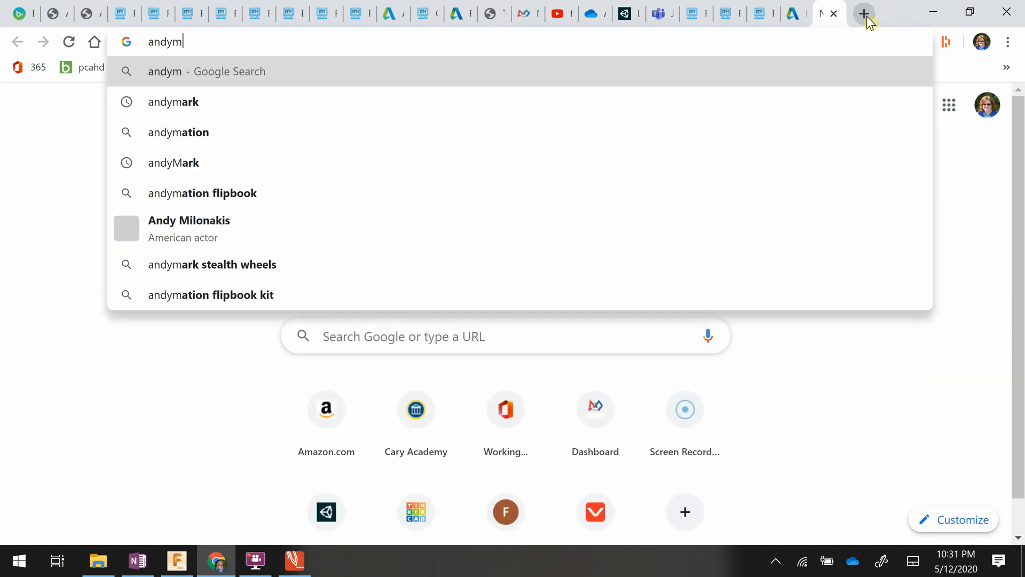
text(ar.co)
key(BackSpace)
key(BackSpace)
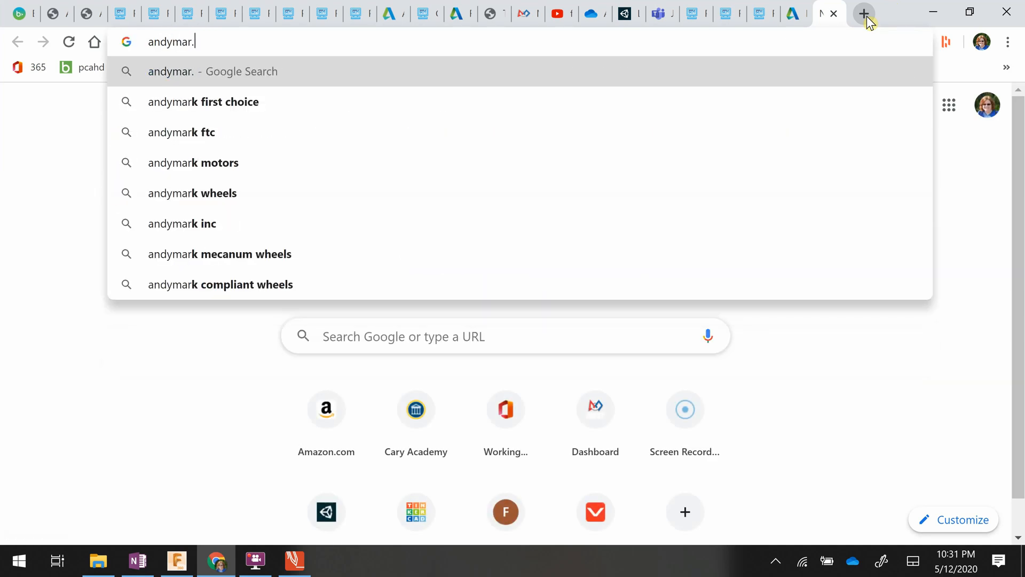
key(BackSpace)
text(k.com)
key(Return)
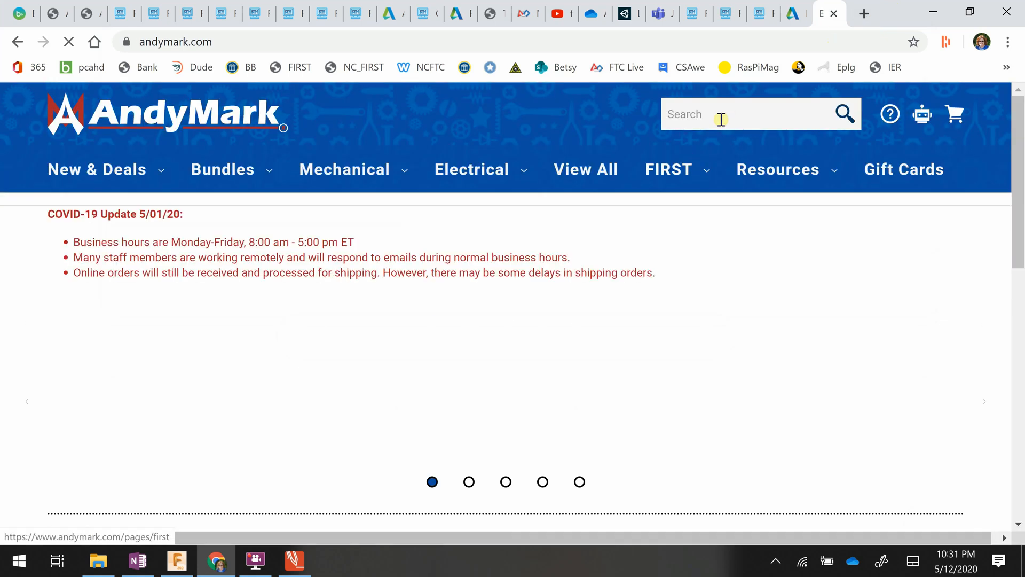
- Search the AndyMark site for am-0940b and open the HiGrip Wheels product page
click(721, 119)
text(am)
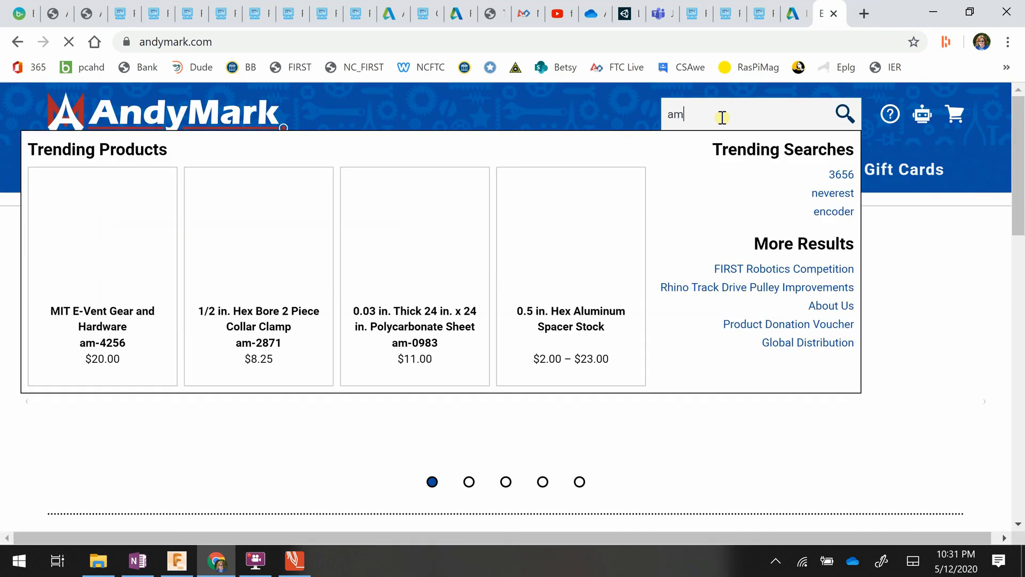
text(-094)
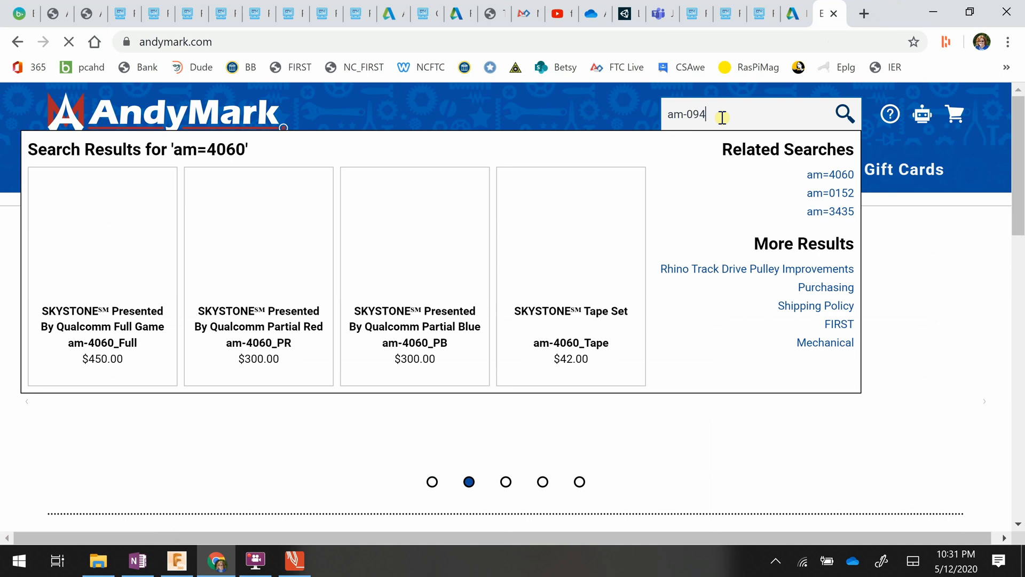
text(0b)
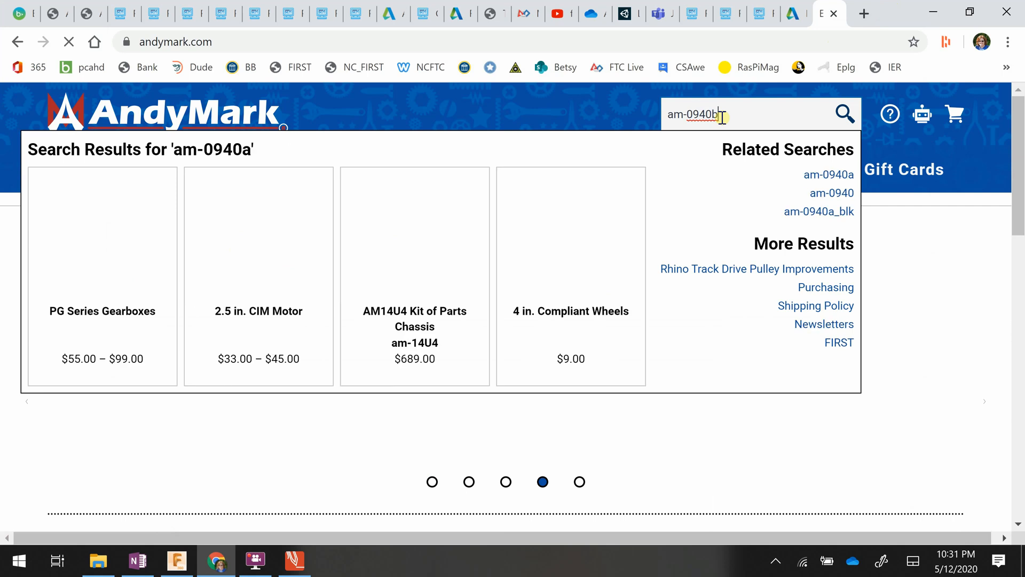
mouse_move(133, 440)
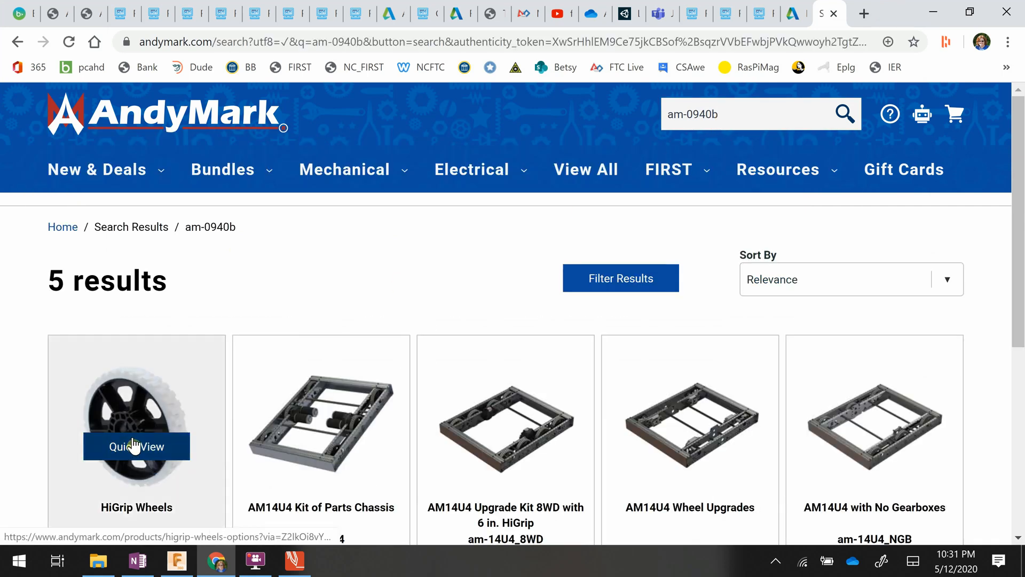
click(160, 419)
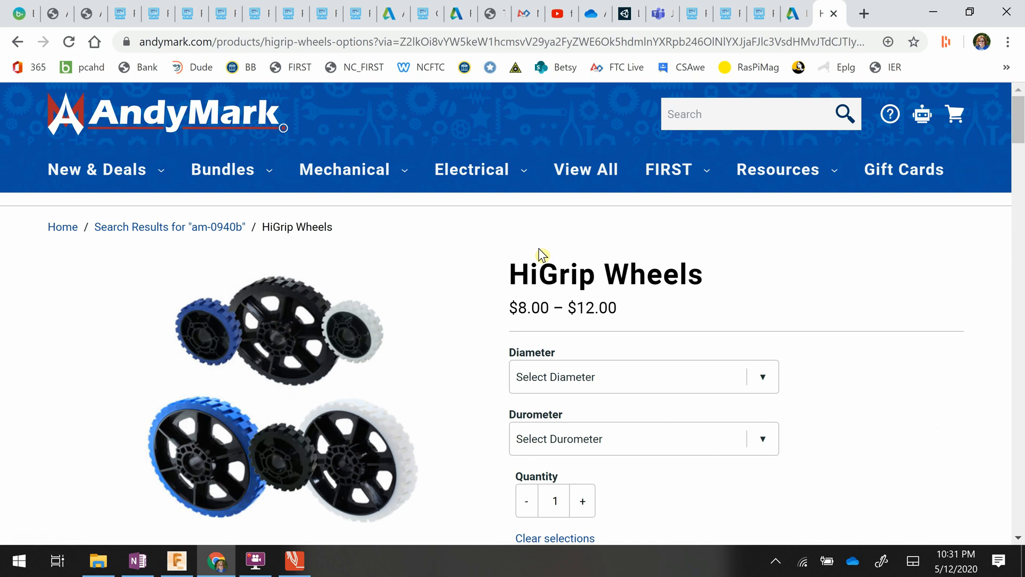
- Configure the HiGrip wheel with a 6 in. diameter and 80A durometer
scroll(444, 254, down, 2)
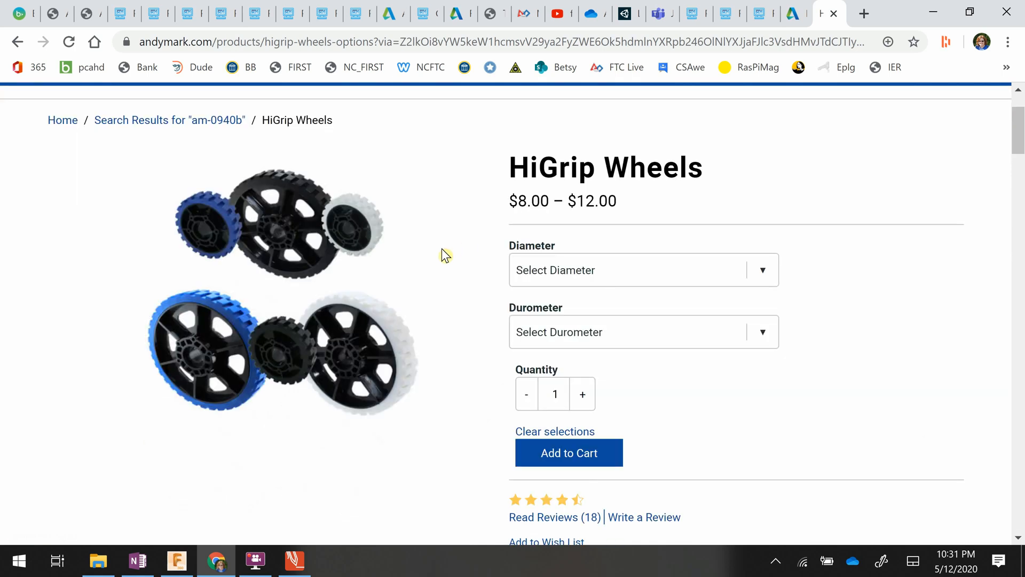
click(580, 272)
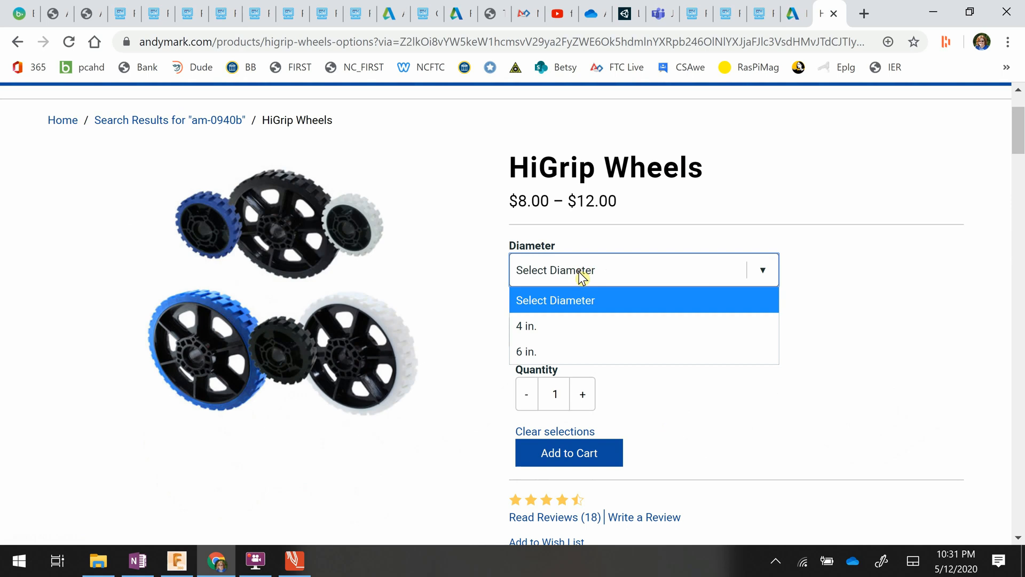
click(541, 352)
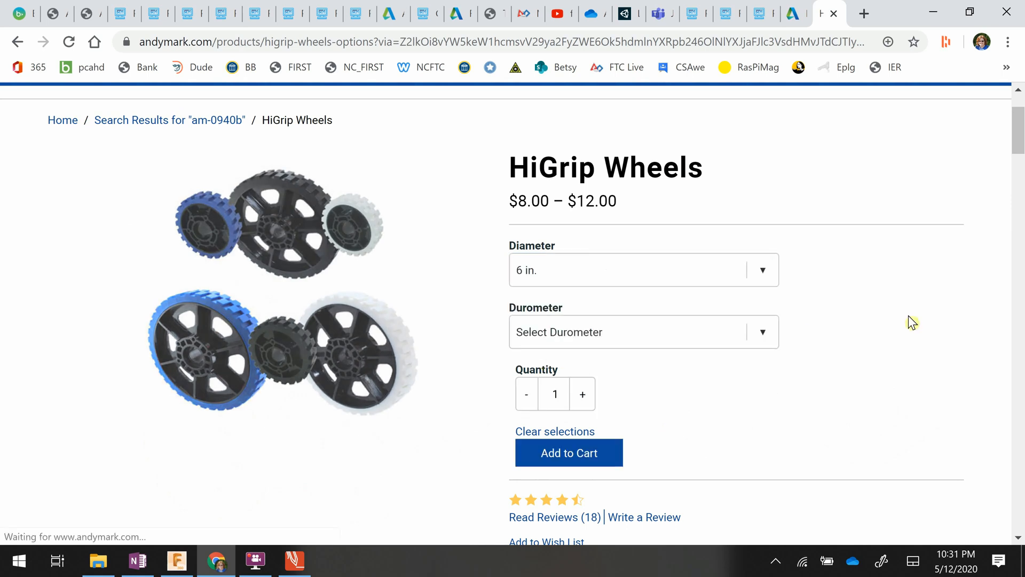
click(569, 341)
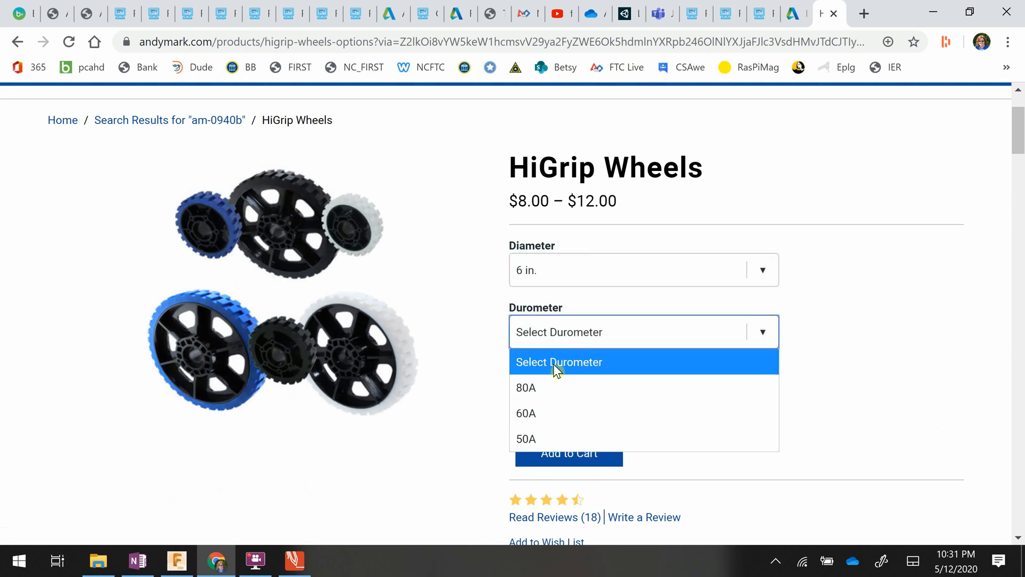
click(536, 387)
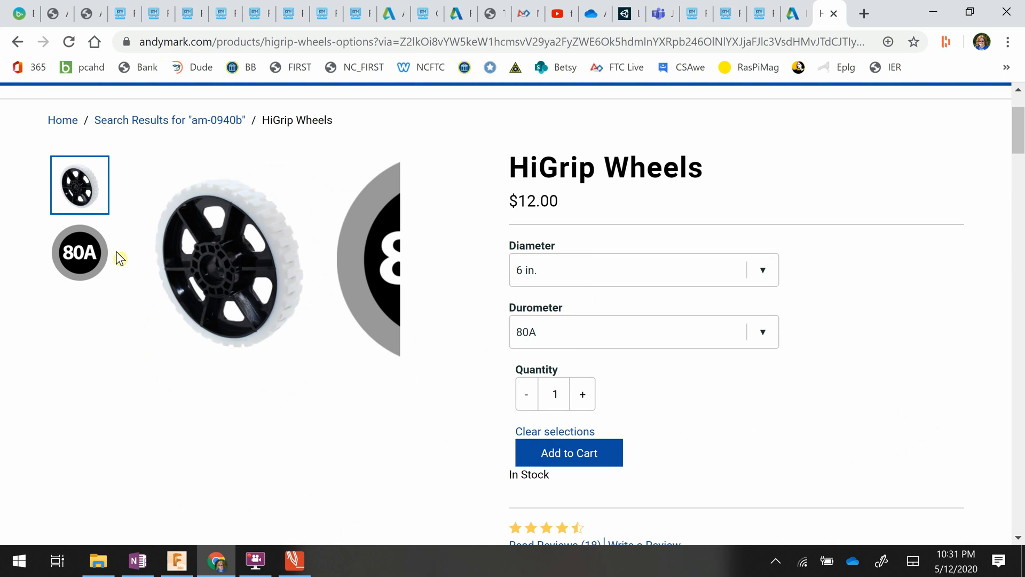
- Examine the HiGrip Wheels product page, comparing the wheel picture and checking which layout prints and CAD files are offered
scroll(323, 284, down, 5)
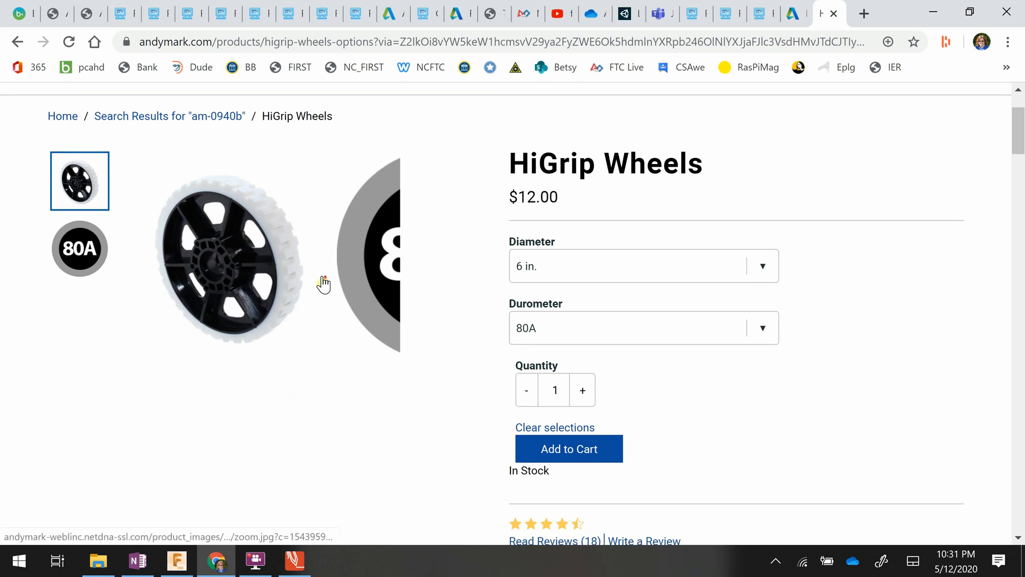
scroll(323, 284, down, 10)
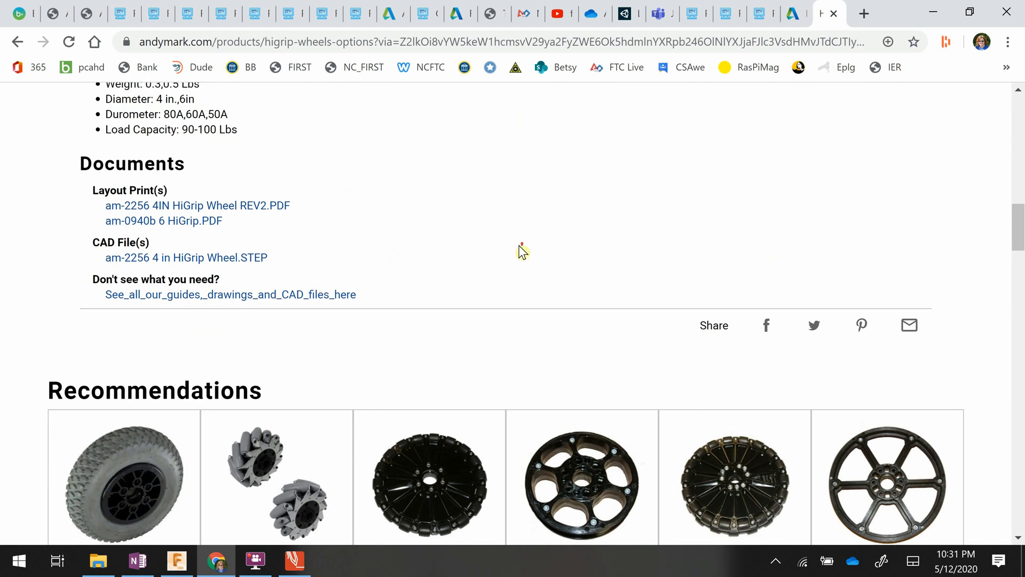
scroll(522, 251, up, 12)
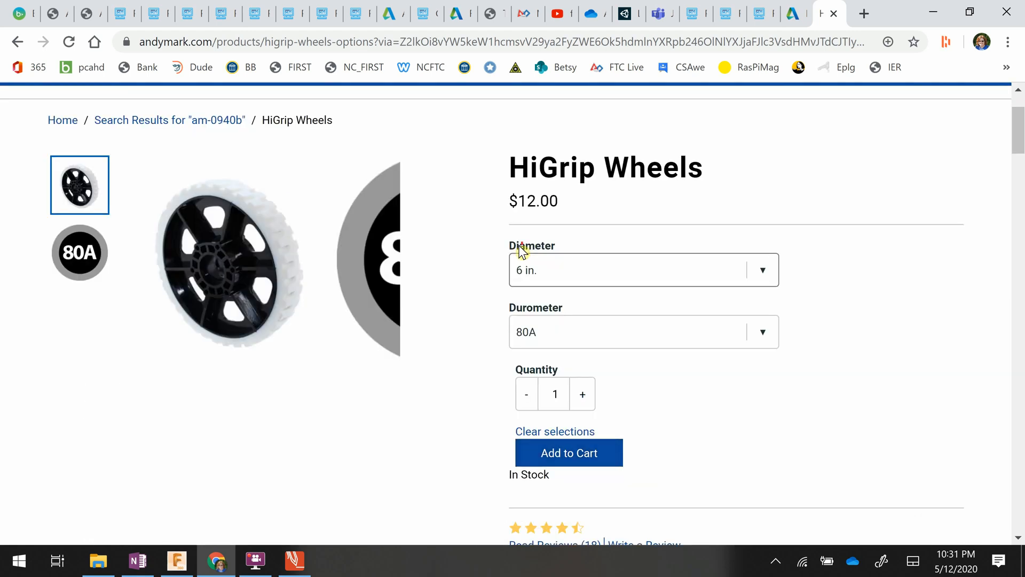
scroll(523, 251, down, 10)
scroll(347, 380, down, 2)
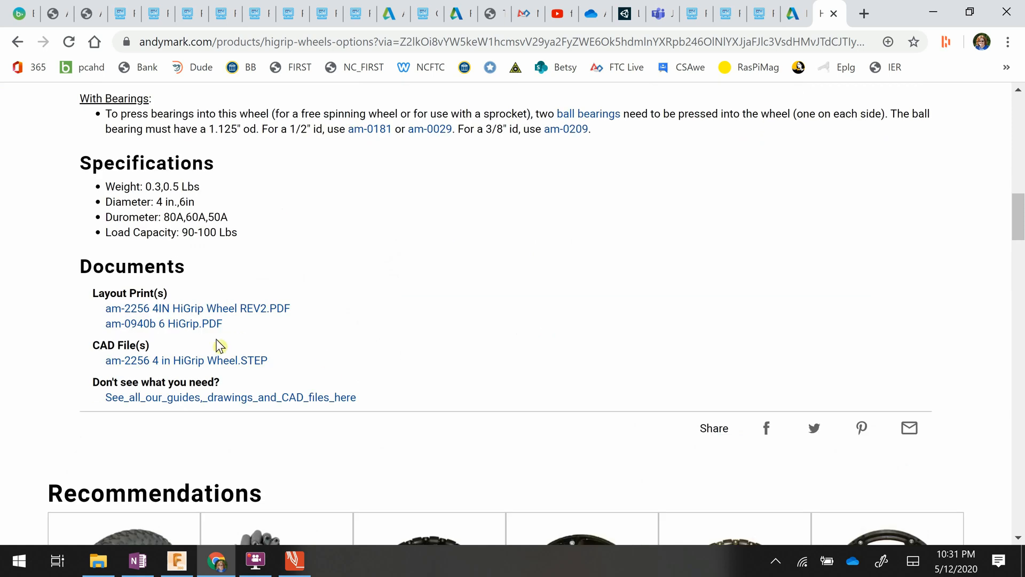
scroll(620, 336, up, 12)
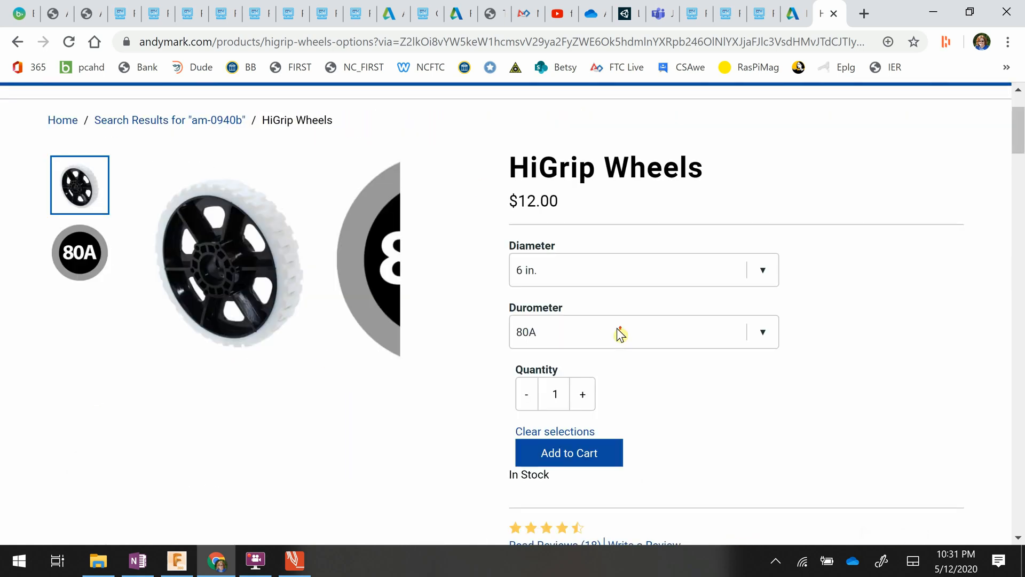
scroll(245, 308, up, 2)
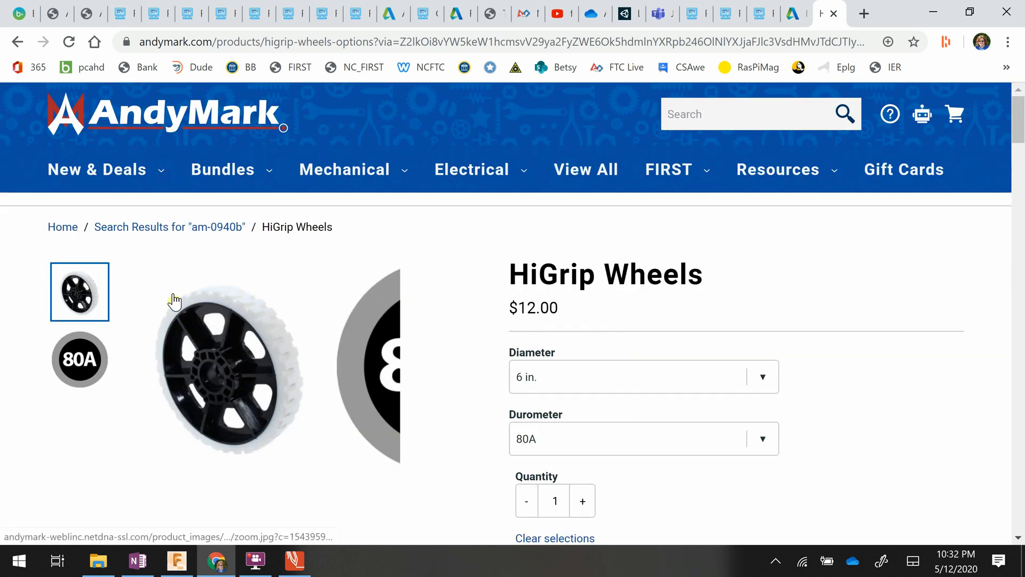
scroll(229, 290, down, 10)
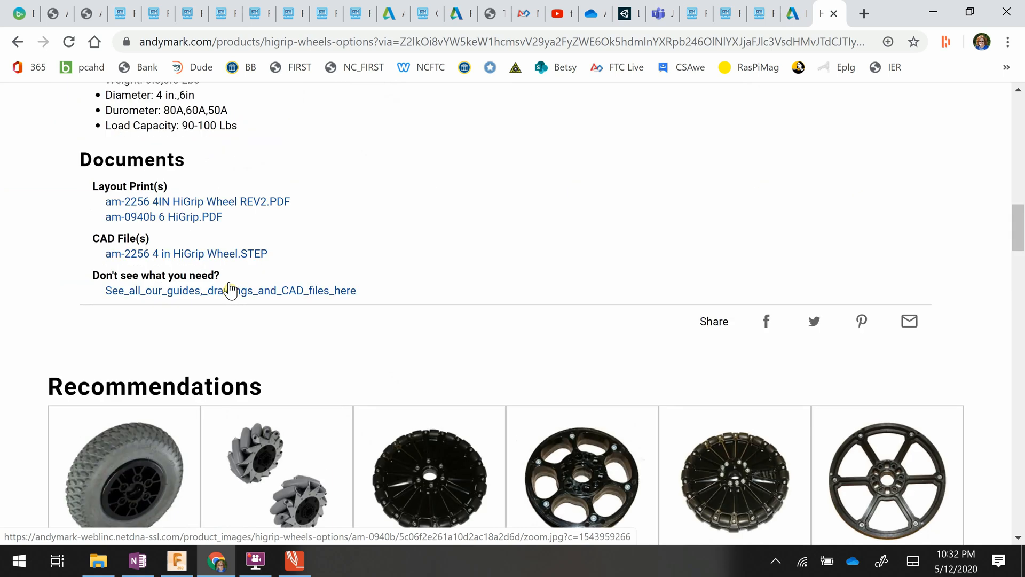
- Download am-2256 4 in HiGrip Wheel.STEP and open the Downloads folder in File Explorer
click(188, 255)
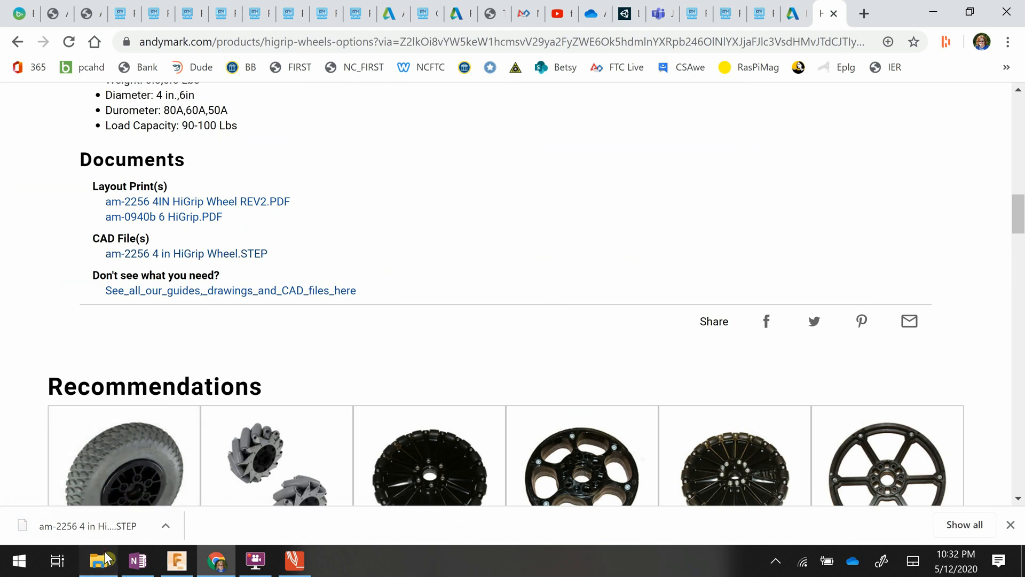
click(99, 560)
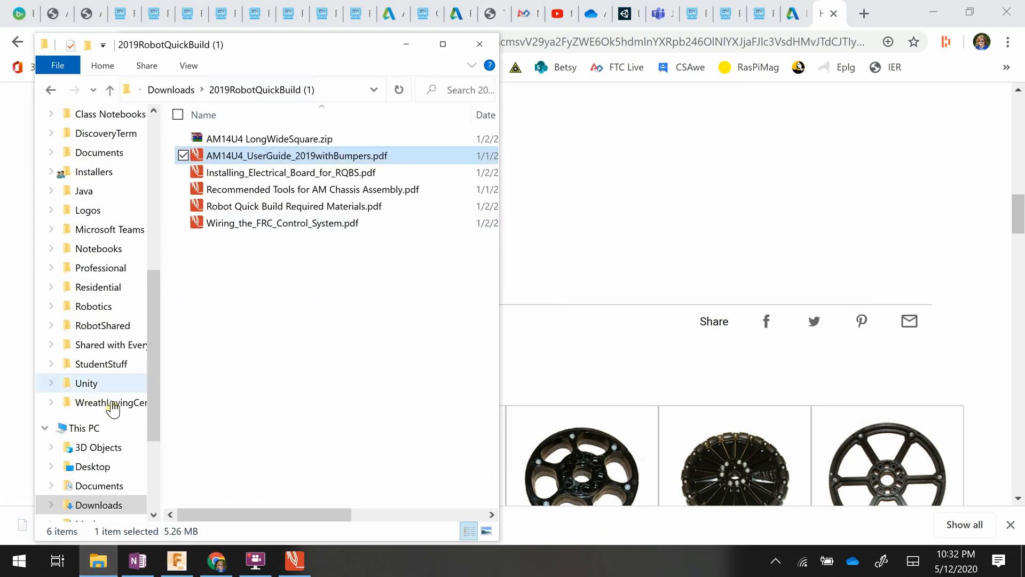
click(112, 506)
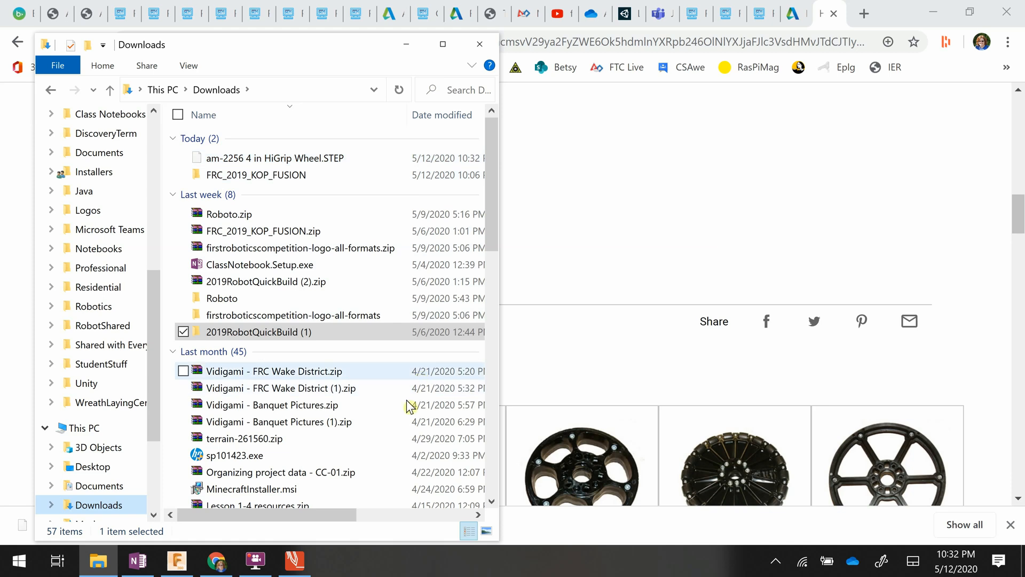
- Switch to Fusion 360 and upload am-2256 4 in HiGrip Wheel.STEP from Downloads to the FRC Quick Build 2019 project
click(178, 565)
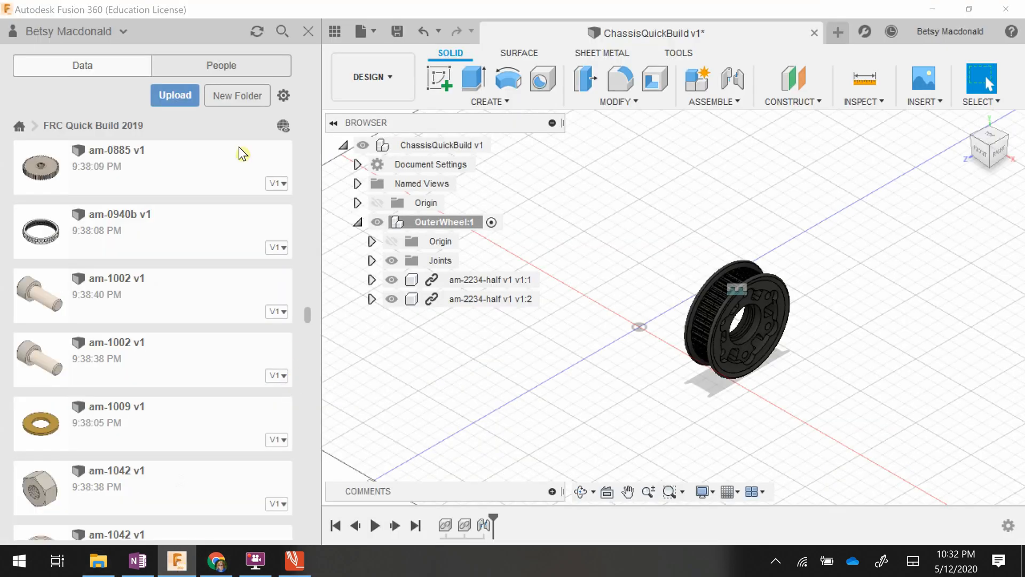
click(181, 97)
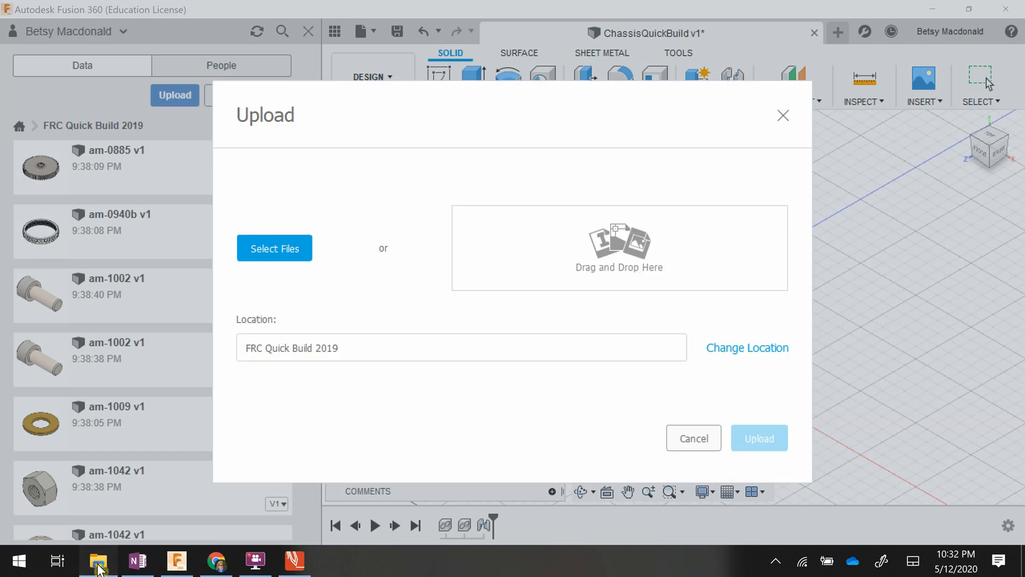
click(98, 561)
drag(262, 158, 625, 254)
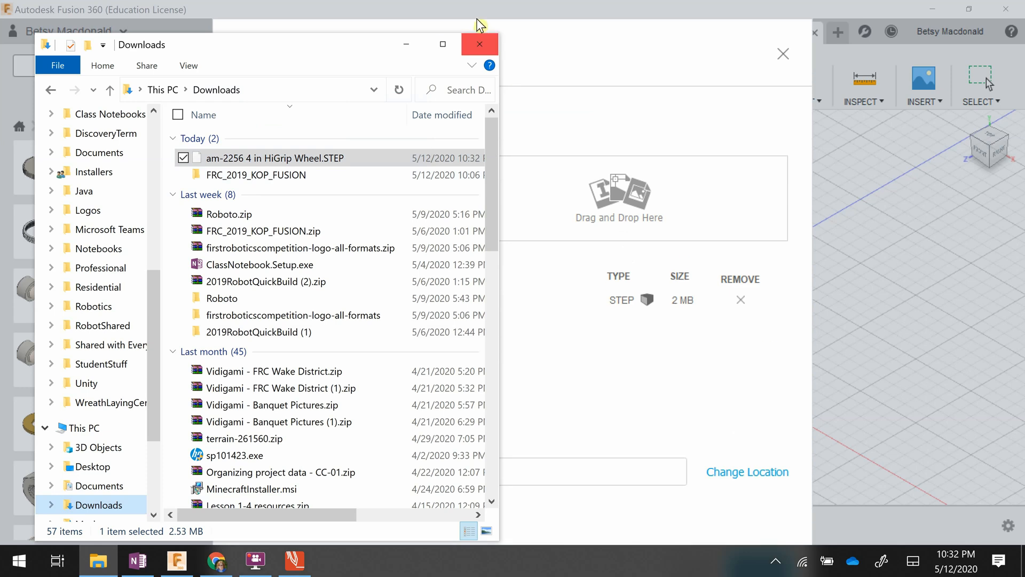
click(410, 44)
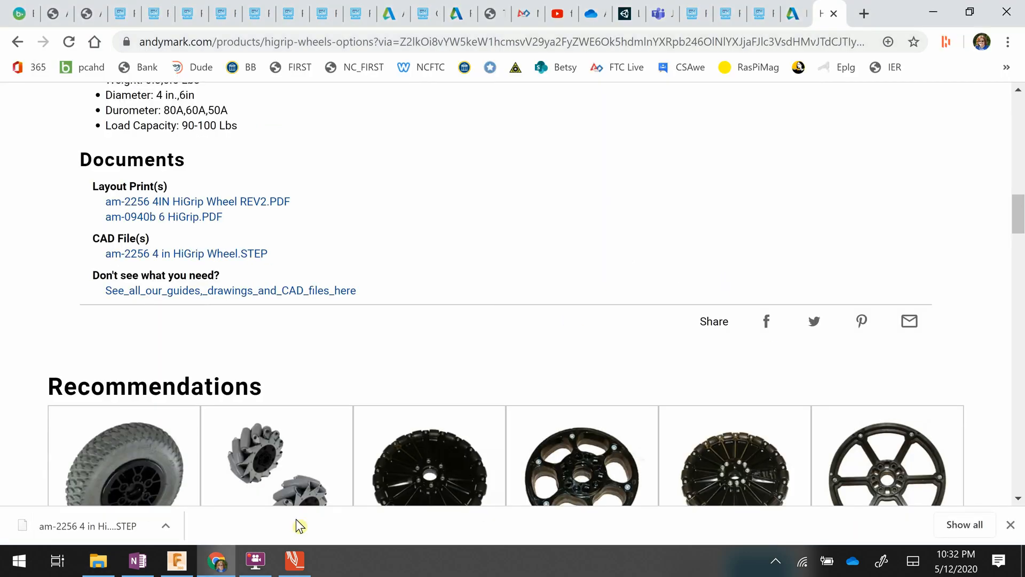
click(216, 561)
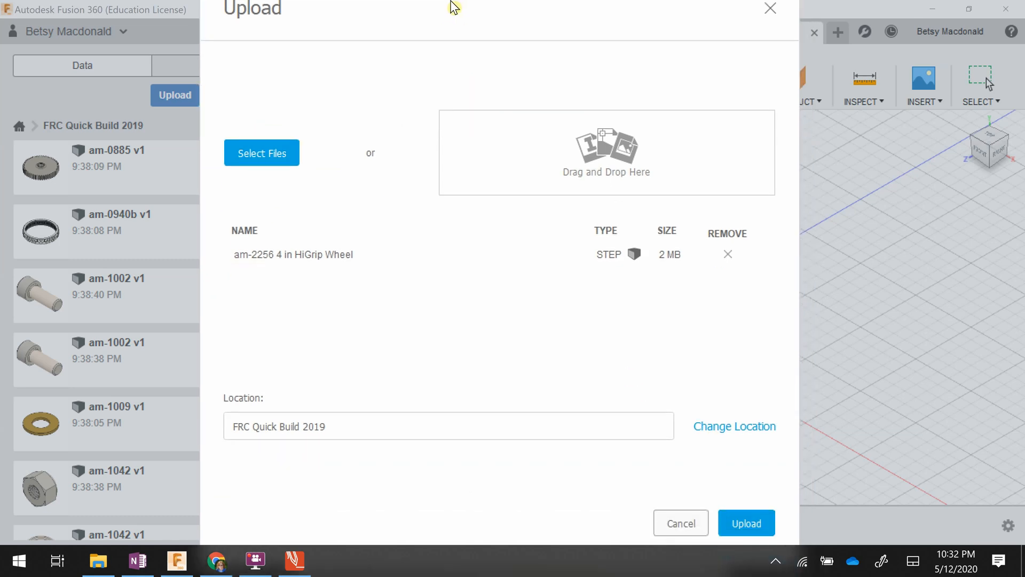
click(750, 529)
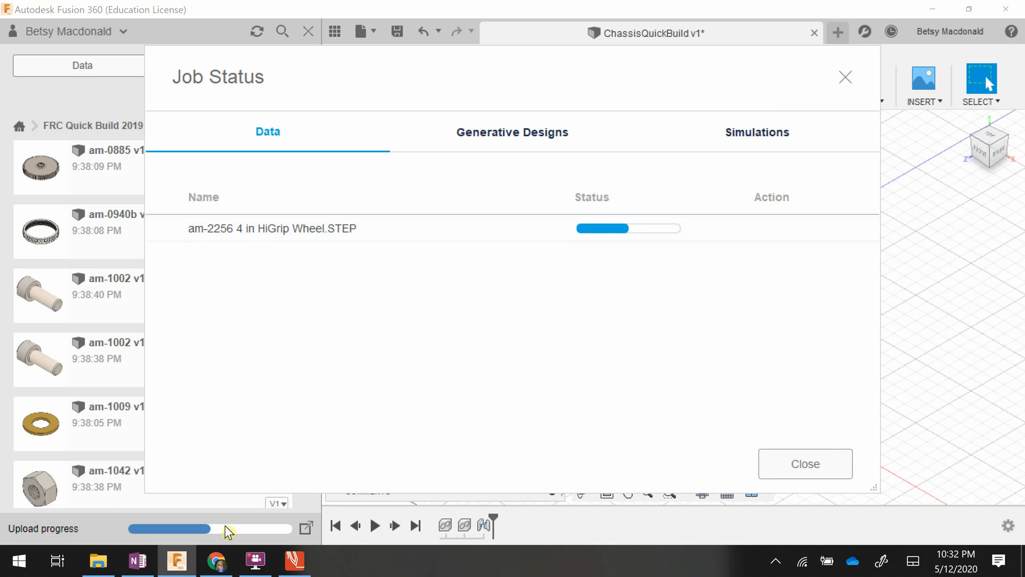
click(827, 468)
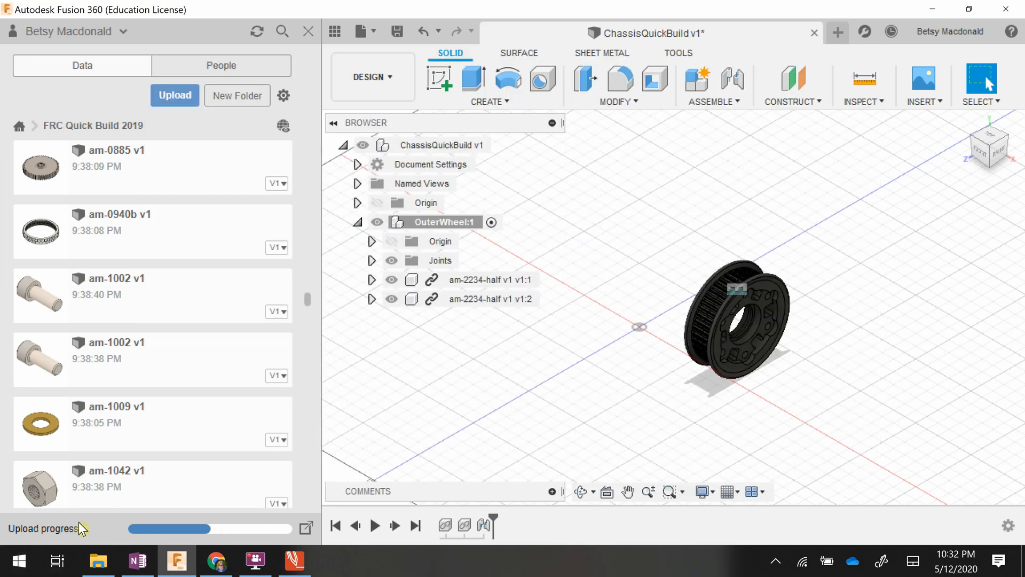
- Sort the FRC Quick Build 2019 project files by date with the newest first, and find the uploaded HiGrip wheel
click(255, 561)
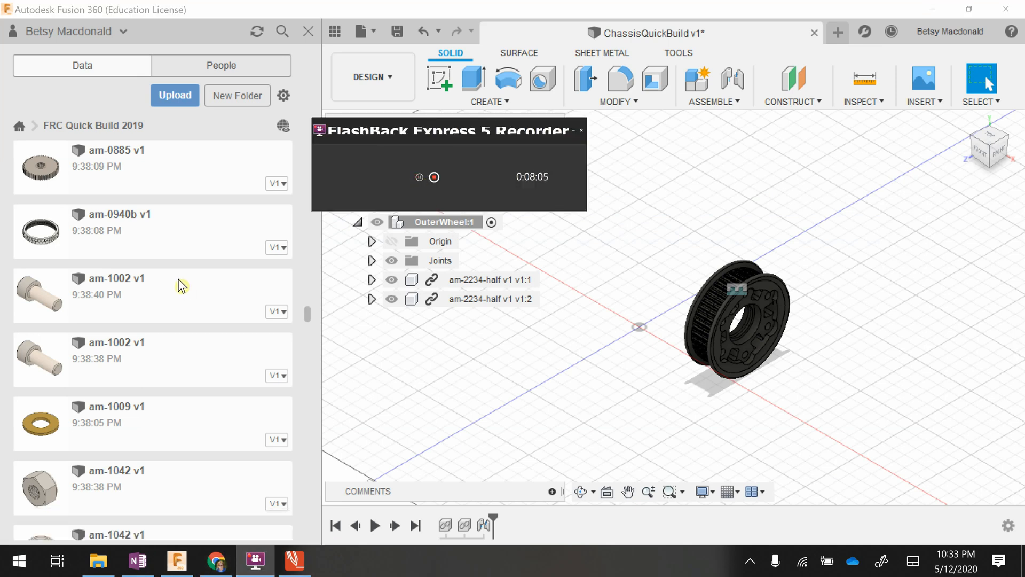
scroll(182, 285, up, 10)
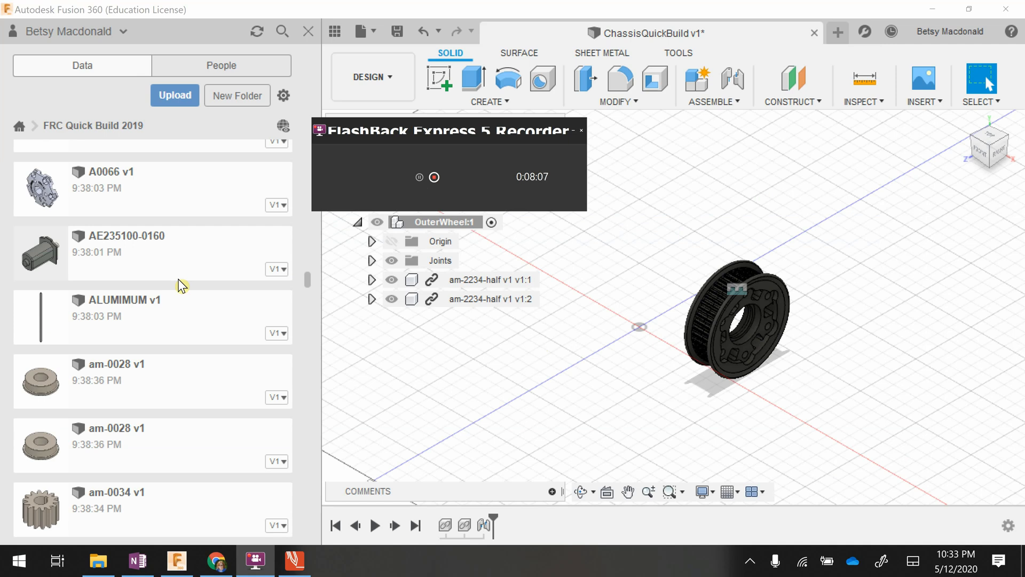
scroll(182, 285, up, 15)
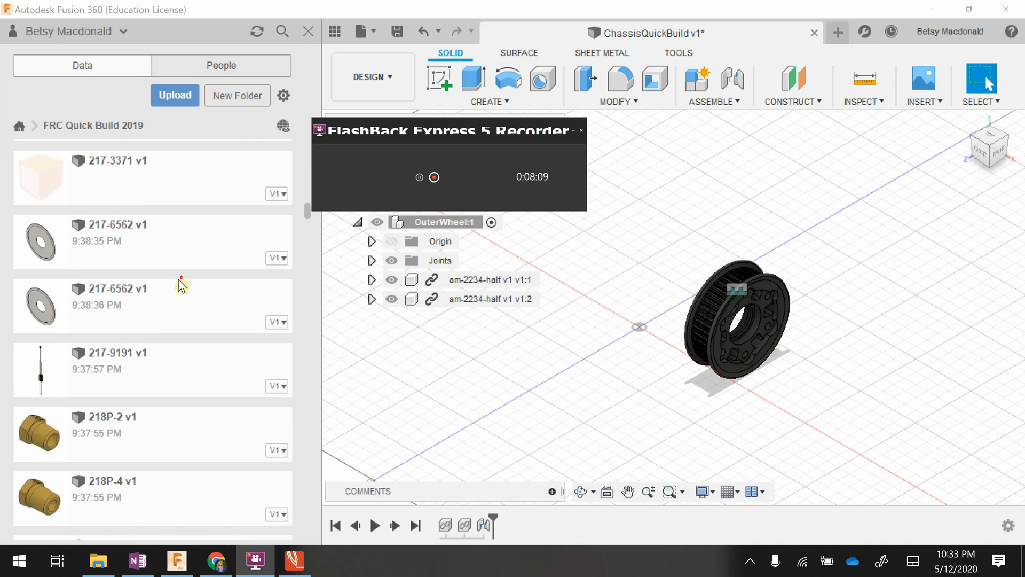
scroll(182, 285, up, 6)
click(289, 94)
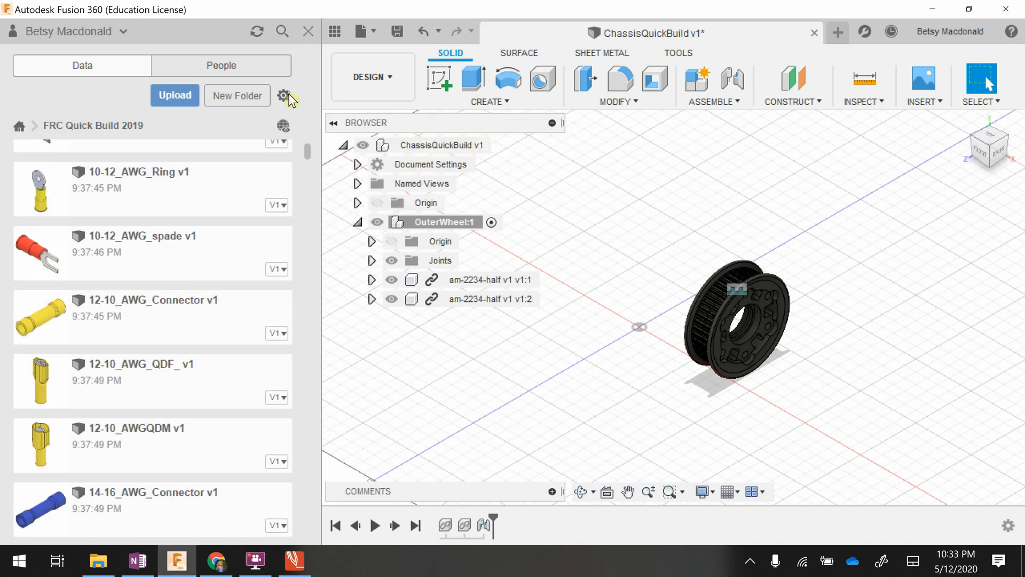
click(254, 115)
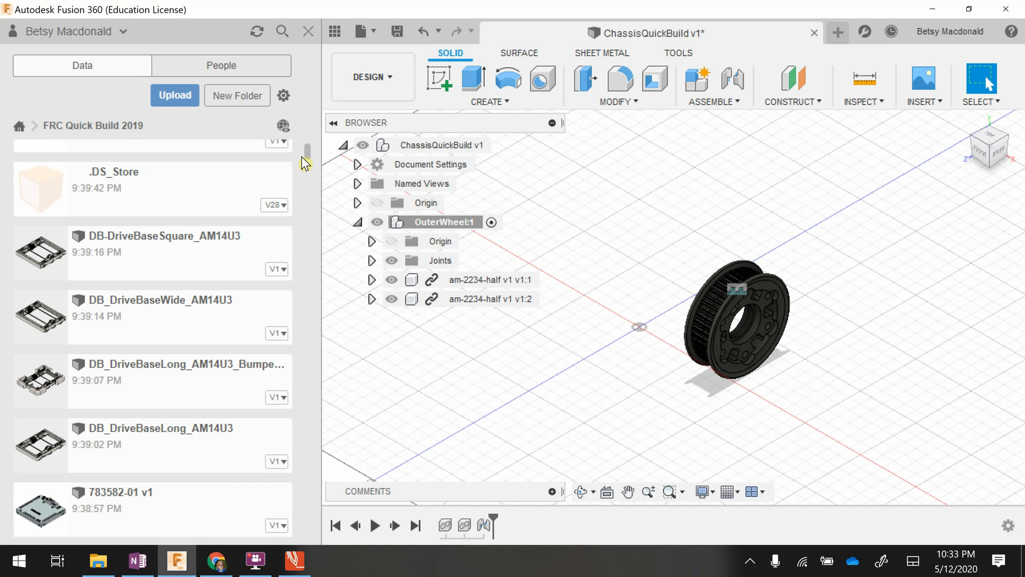
scroll(195, 157, up, 2)
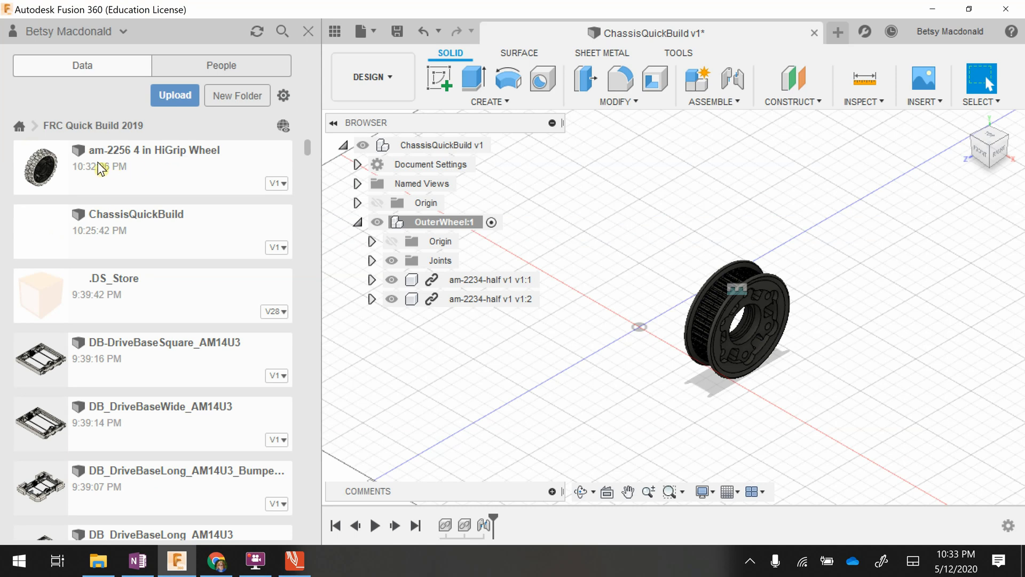
- Insert am-2256 4 in HiGrip Wheel into the OuterWheel component, moved -40 mm in X and -60 mm in Z
drag(99, 168, 644, 223)
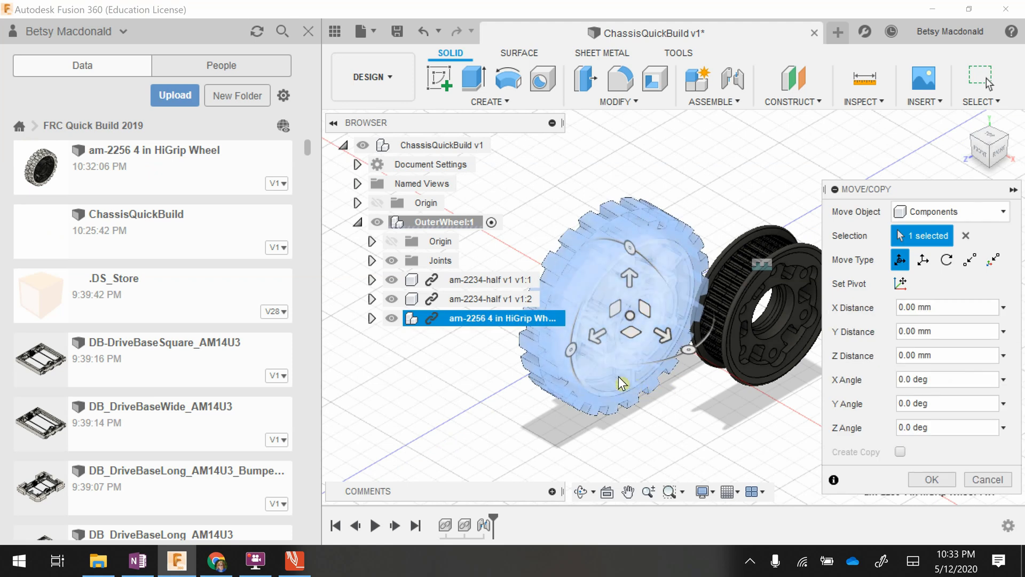
drag(665, 336, 611, 300)
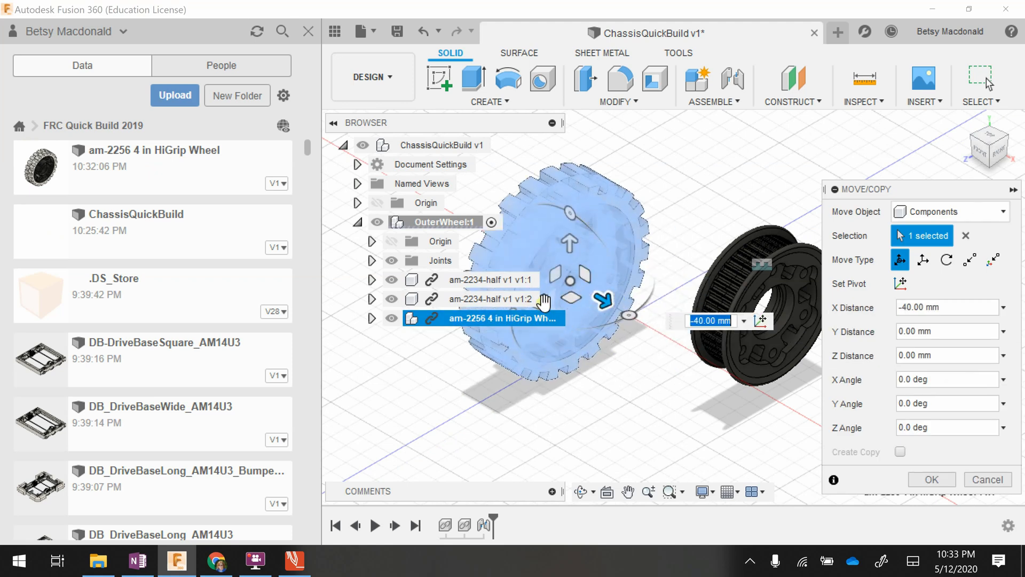
click(307, 32)
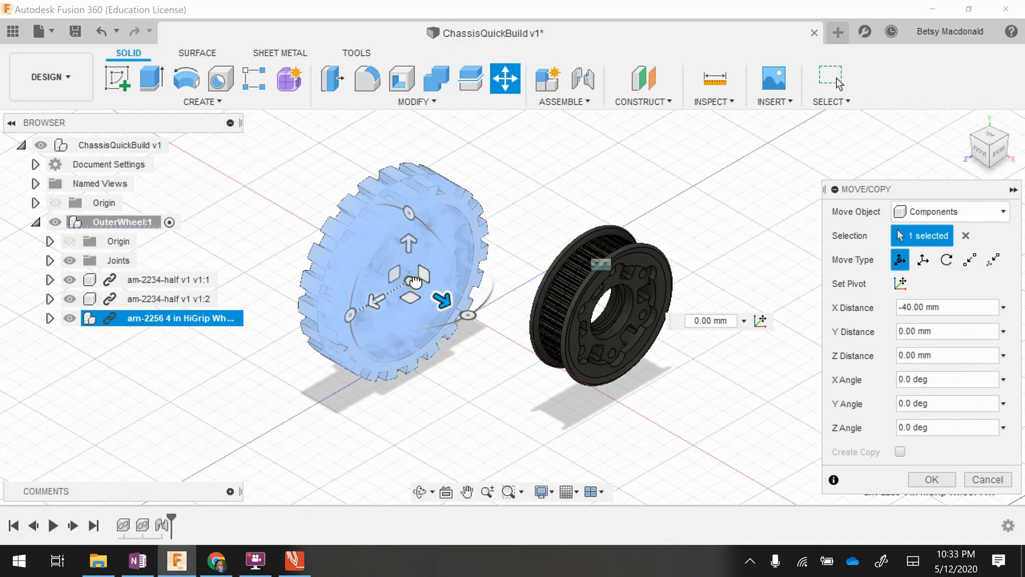
drag(395, 307, 464, 256)
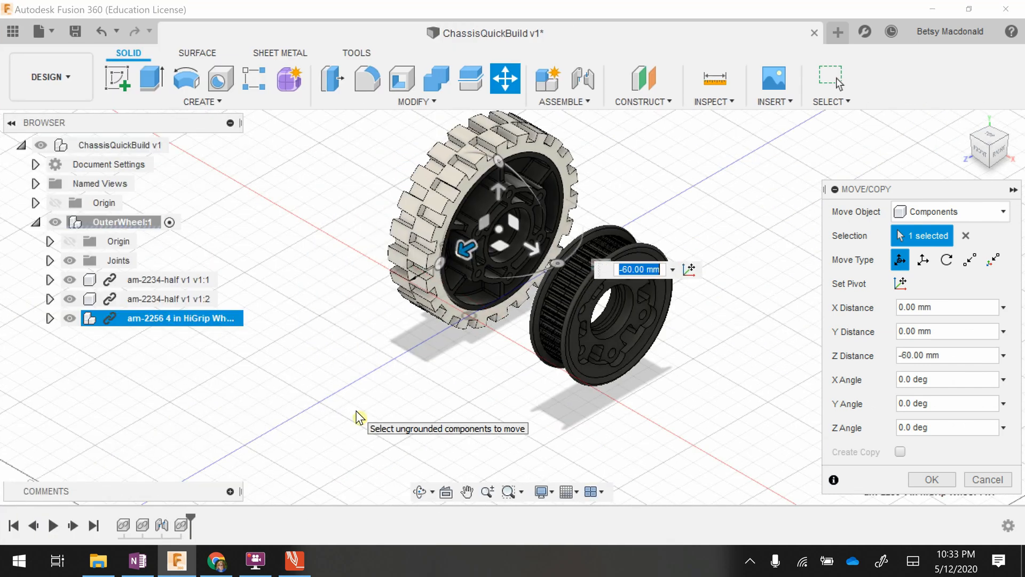
key(Return)
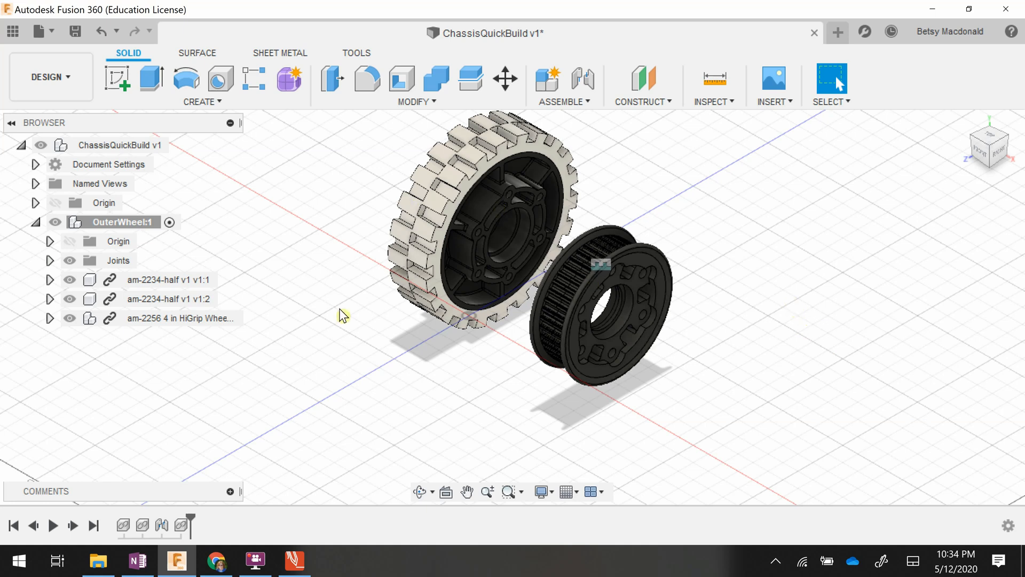
- Try to joint a bolt hole on the wheel's 4in 2013 Hub to a bolt hole on the pulley half facing the wheel
scroll(505, 207, up, 6)
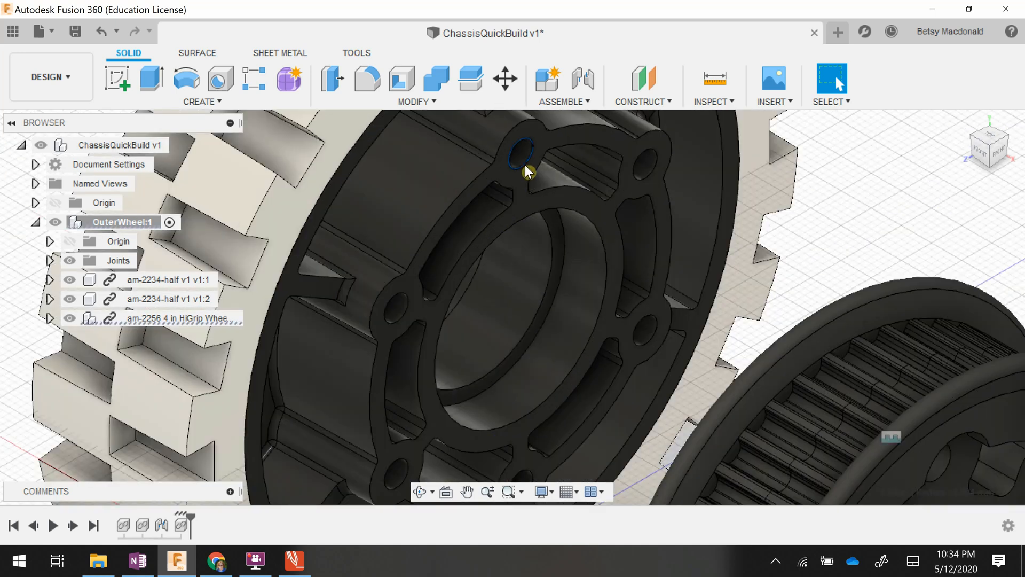
key(j)
click(525, 163)
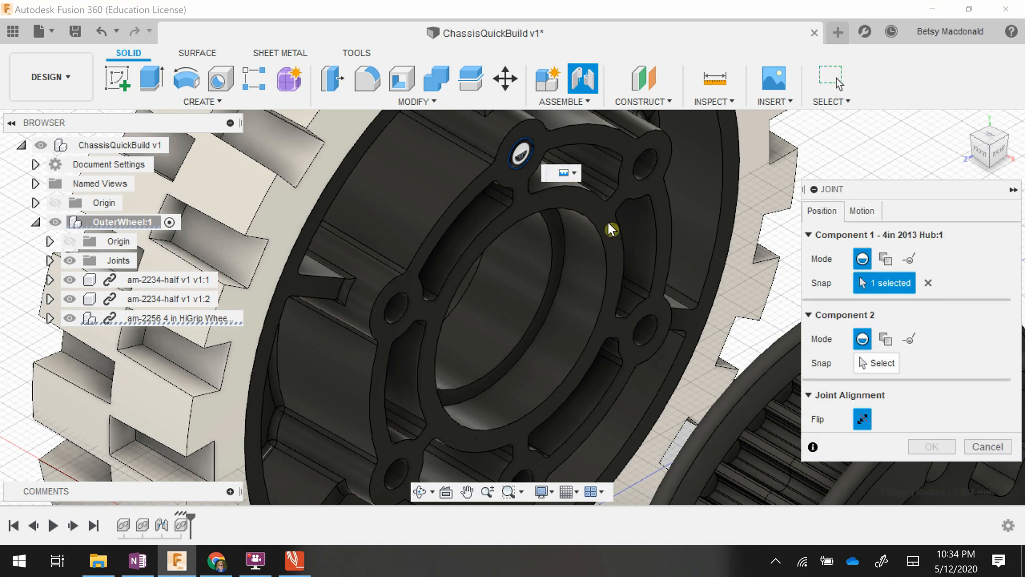
click(876, 365)
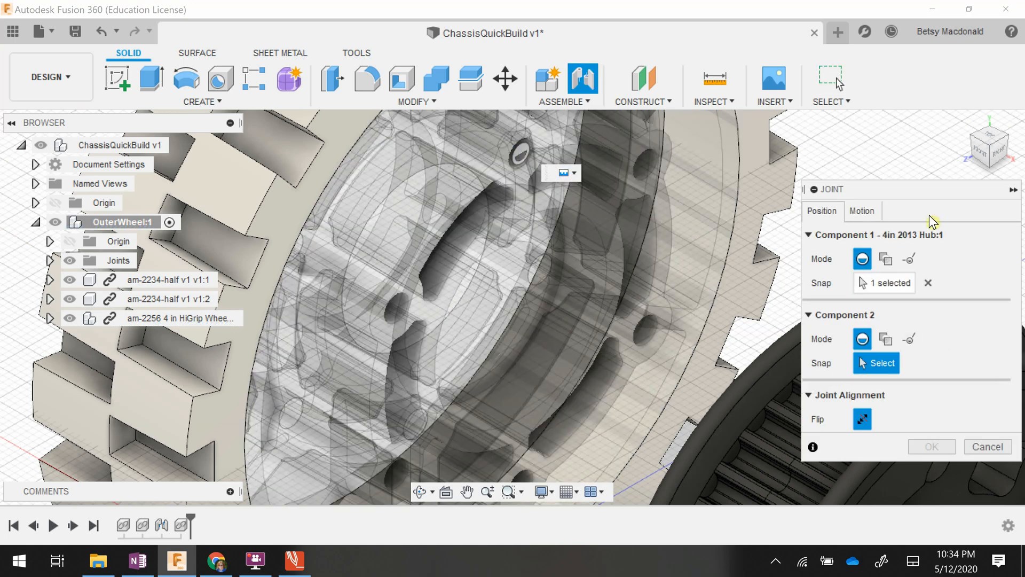
click(979, 155)
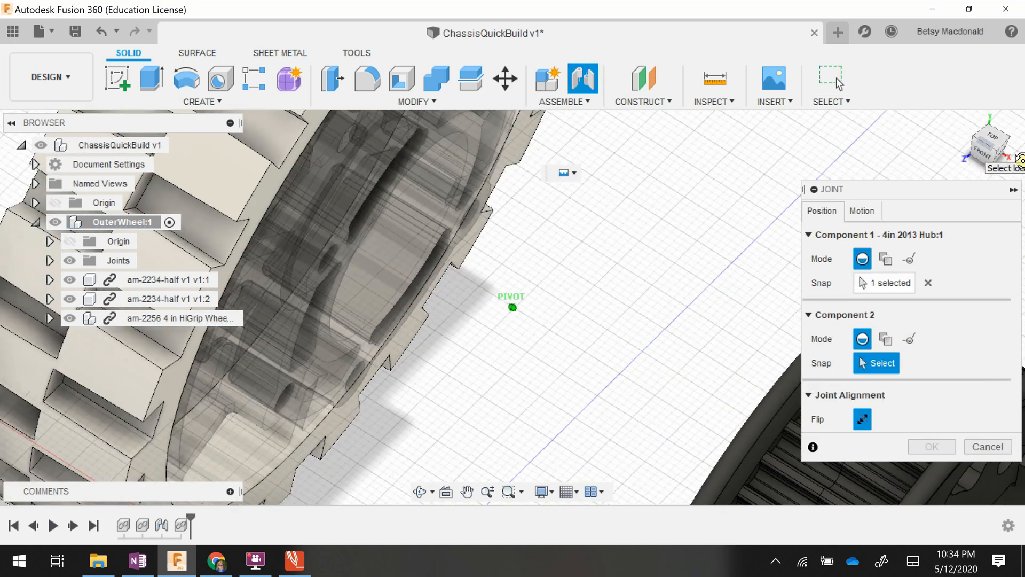
shift+middle_drag(20, 161, 109, 167)
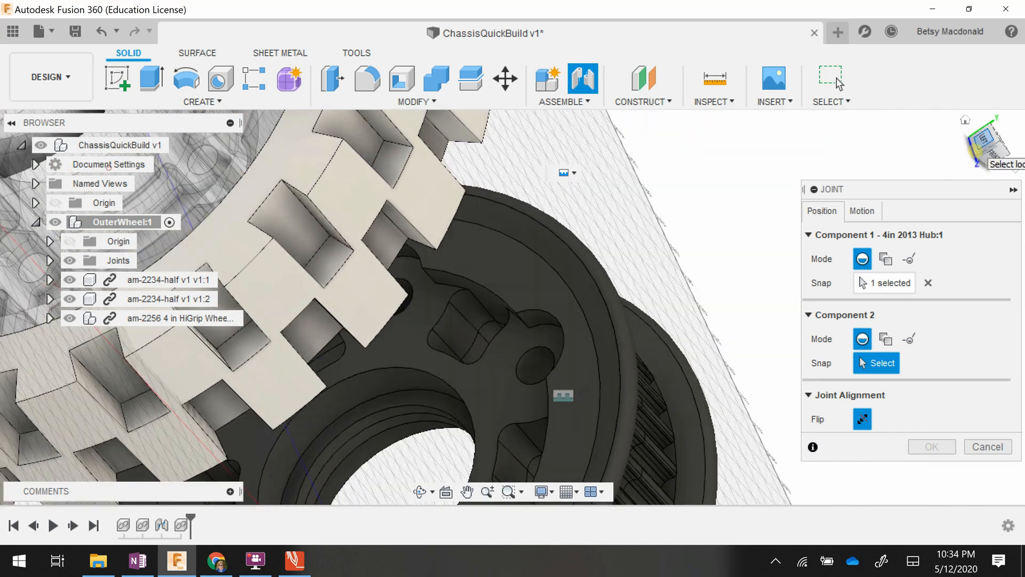
click(983, 143)
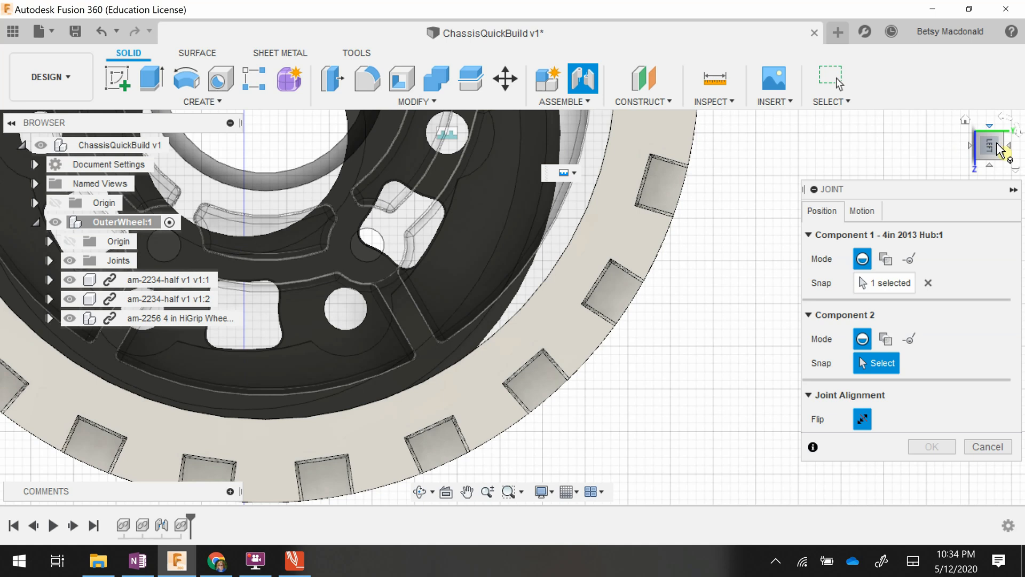
click(1009, 124)
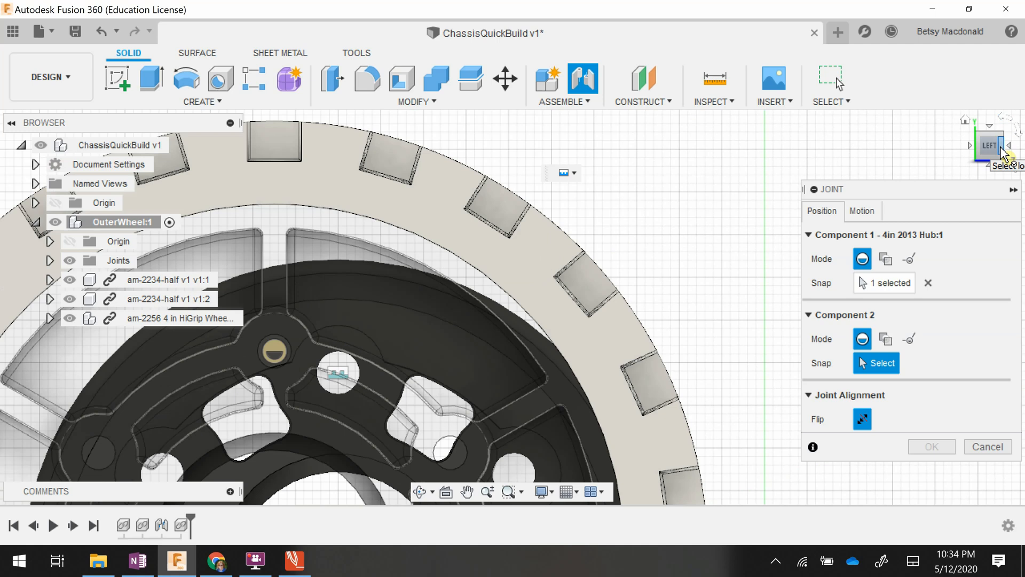
click(1003, 151)
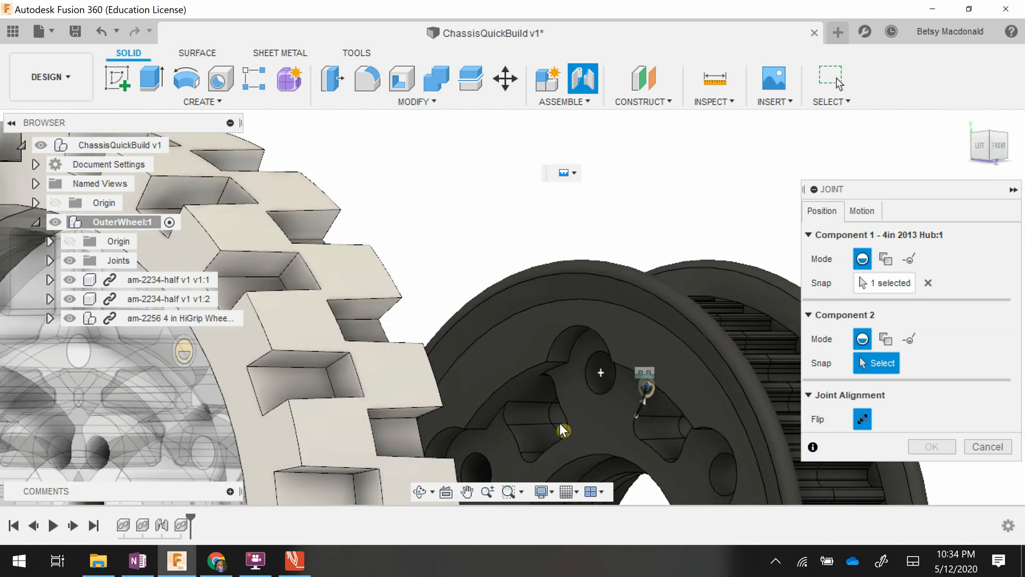
click(591, 390)
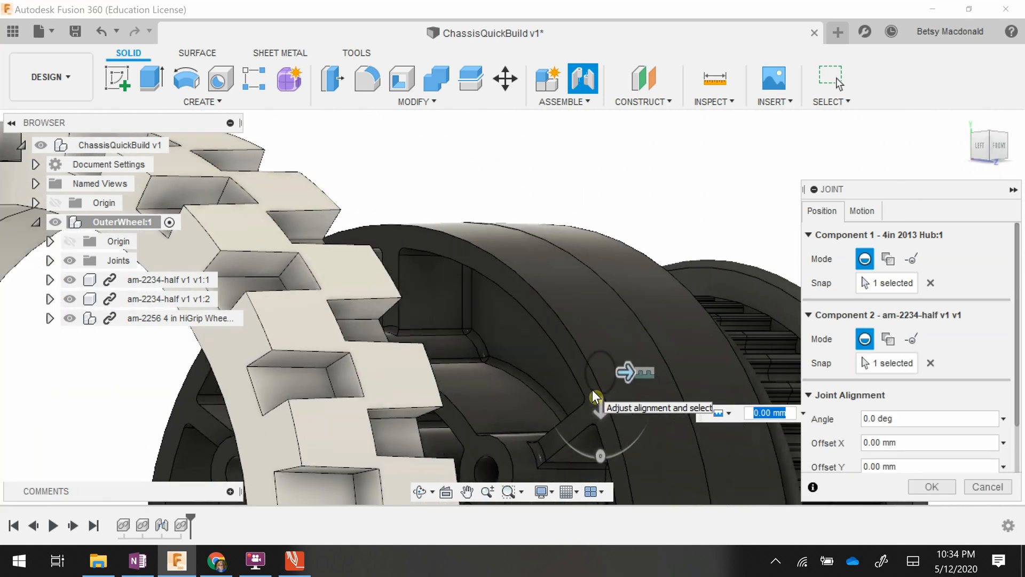
- Try offsetting the jointed hub by -16.694 mm in X against the pulley, and abandon the joint
click(965, 119)
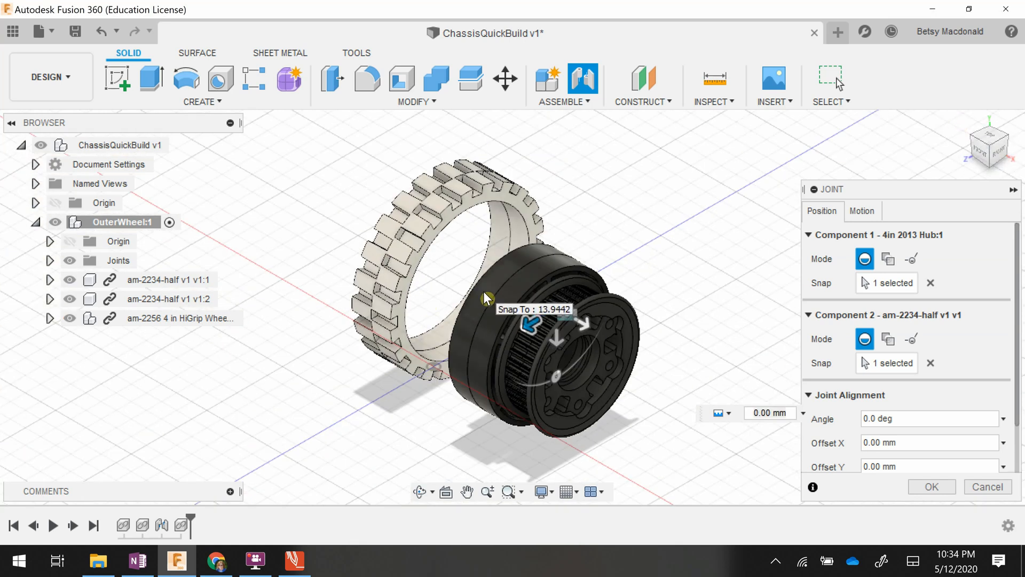
click(512, 274)
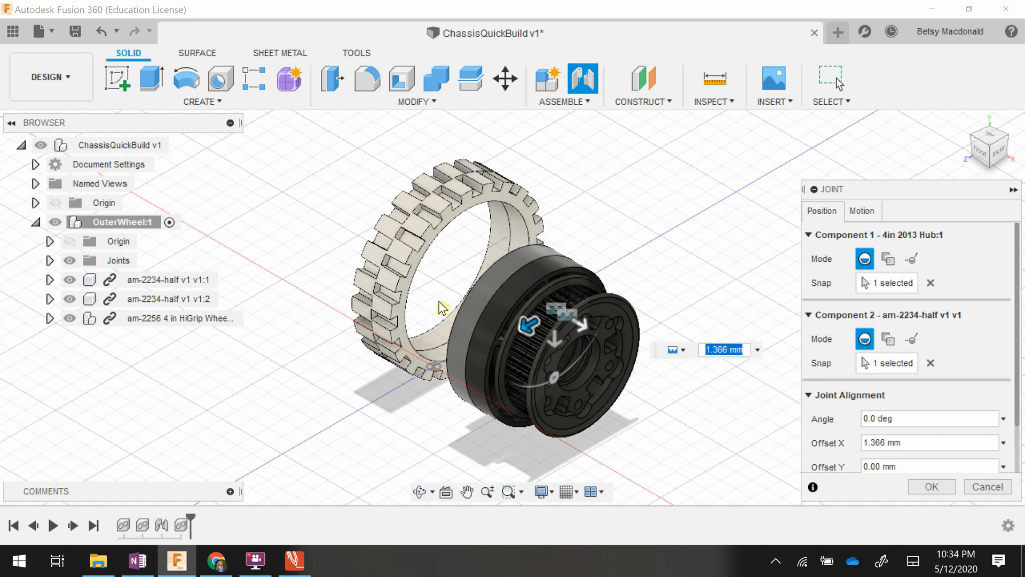
click(503, 272)
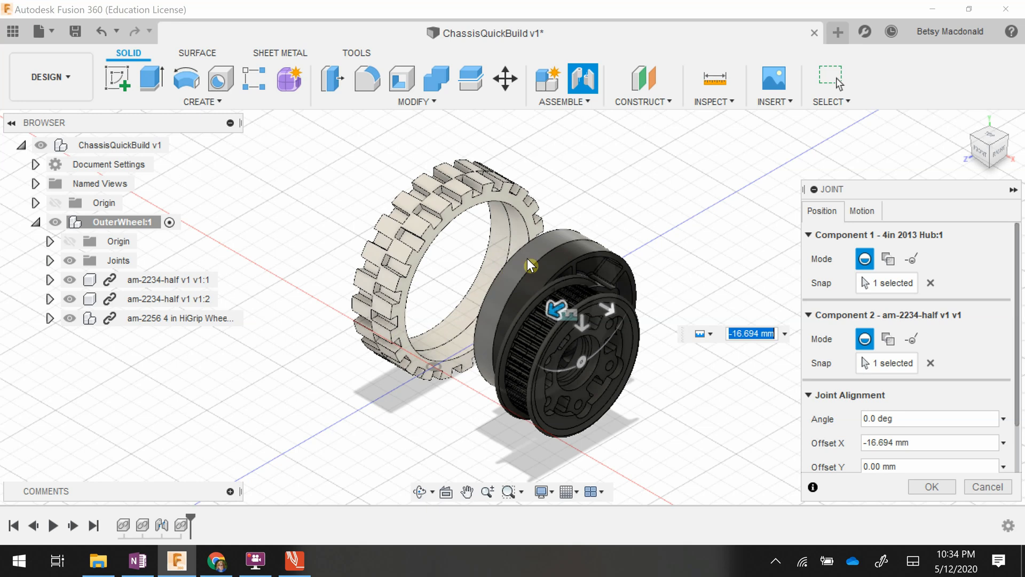
key(Return)
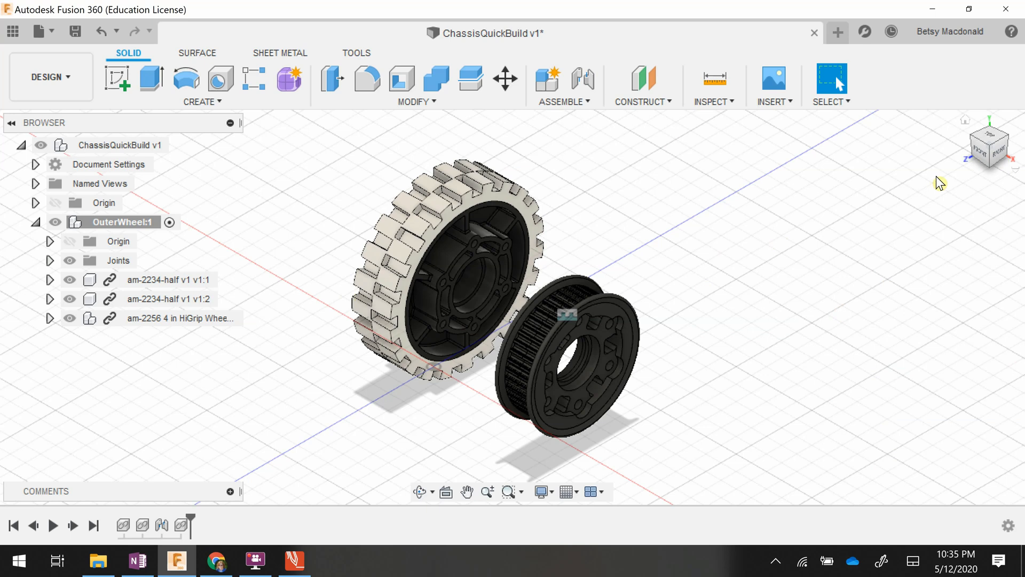
- Start a new joint, try pairing the pulley's bolt hole with the hub's bolt hole, and clear the Component 1 selection
mouse_move(991, 151)
mouse_down()
mouse_move(1012, 157)
mouse_move(42, 149)
mouse_move(91, 169)
mouse_up()
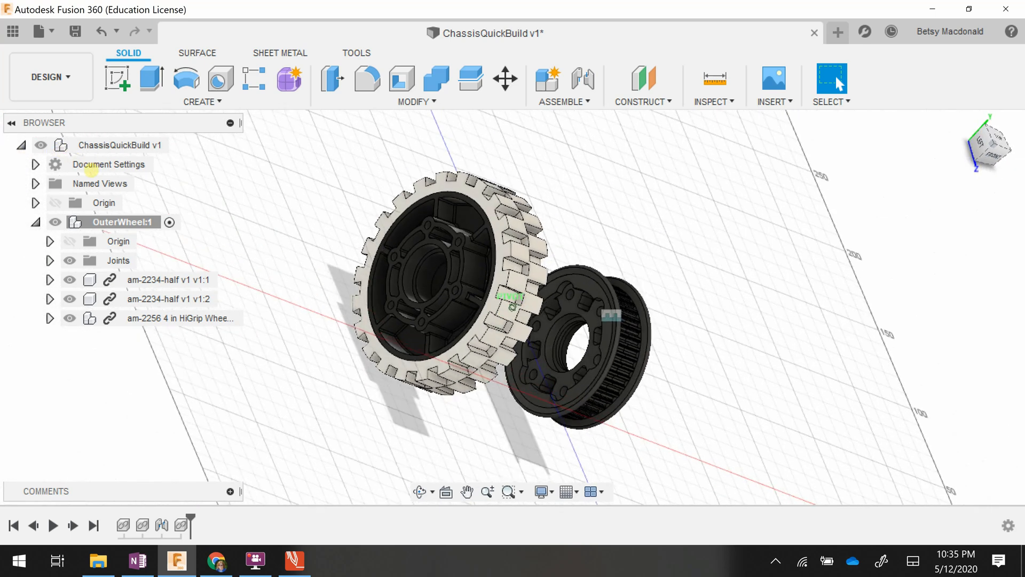
scroll(618, 320, up, 5)
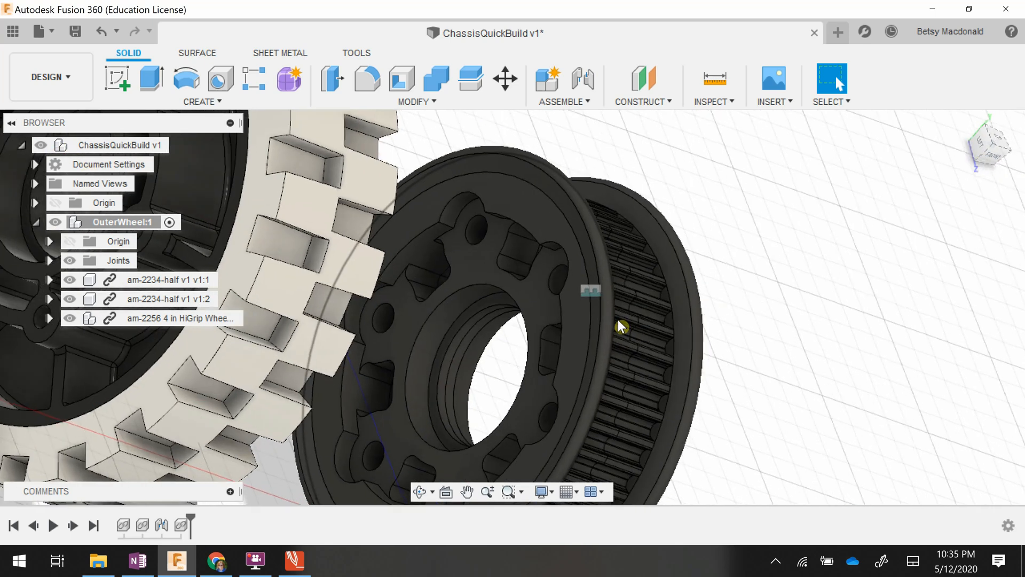
scroll(618, 322, up, 3)
click(527, 258)
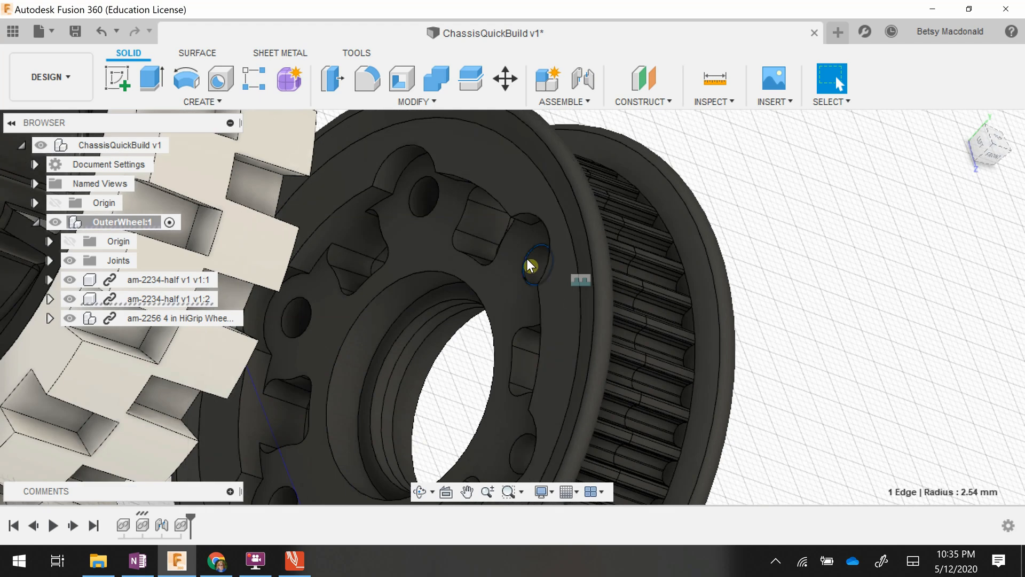
key(j)
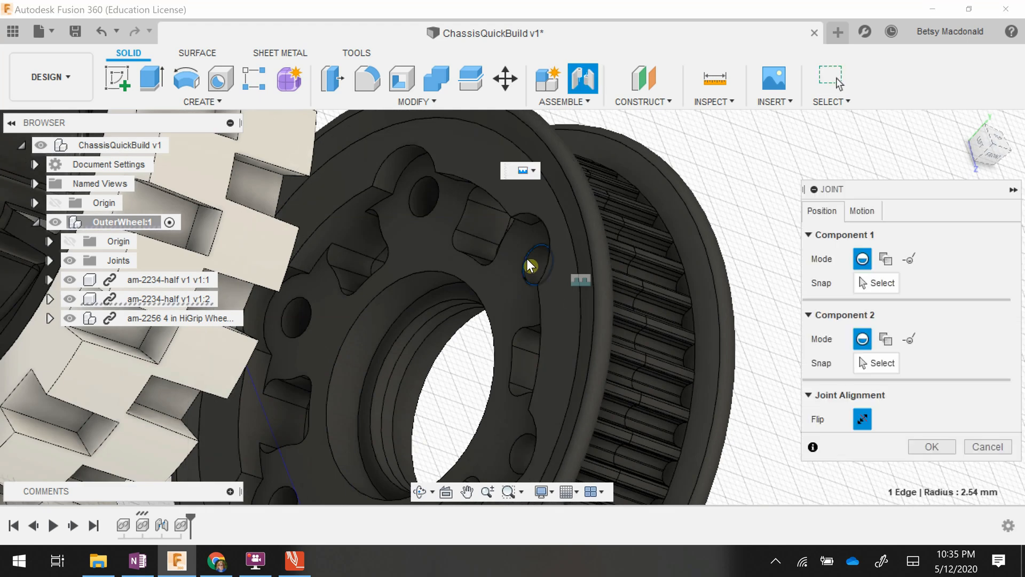
click(528, 260)
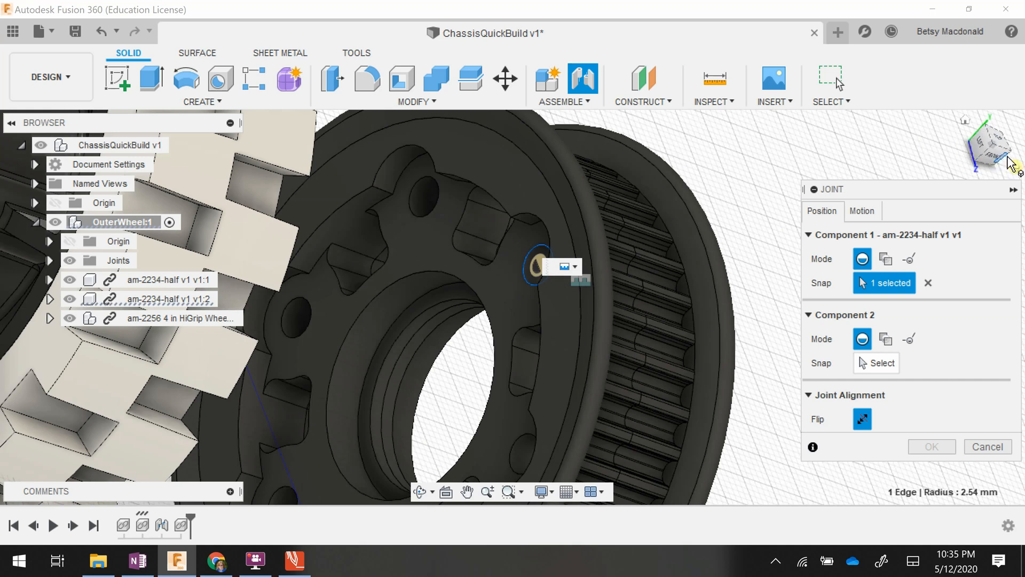
click(965, 122)
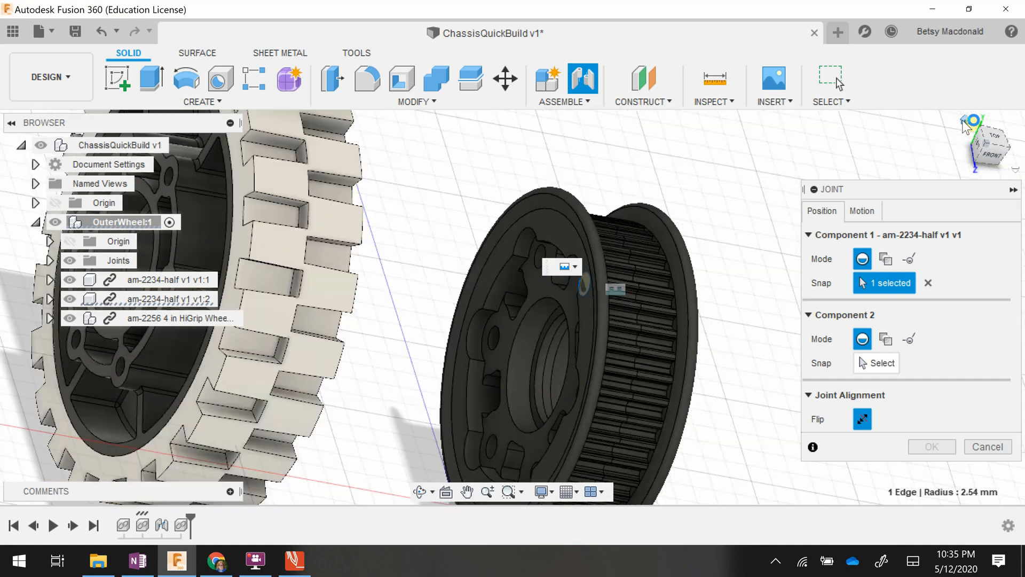
scroll(467, 272, up, 2)
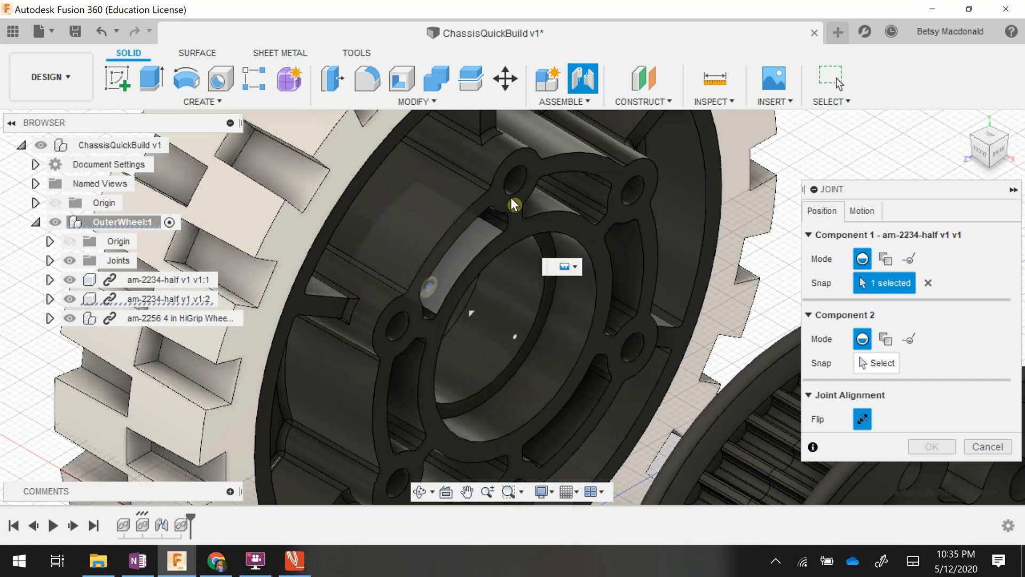
scroll(528, 185, up, 5)
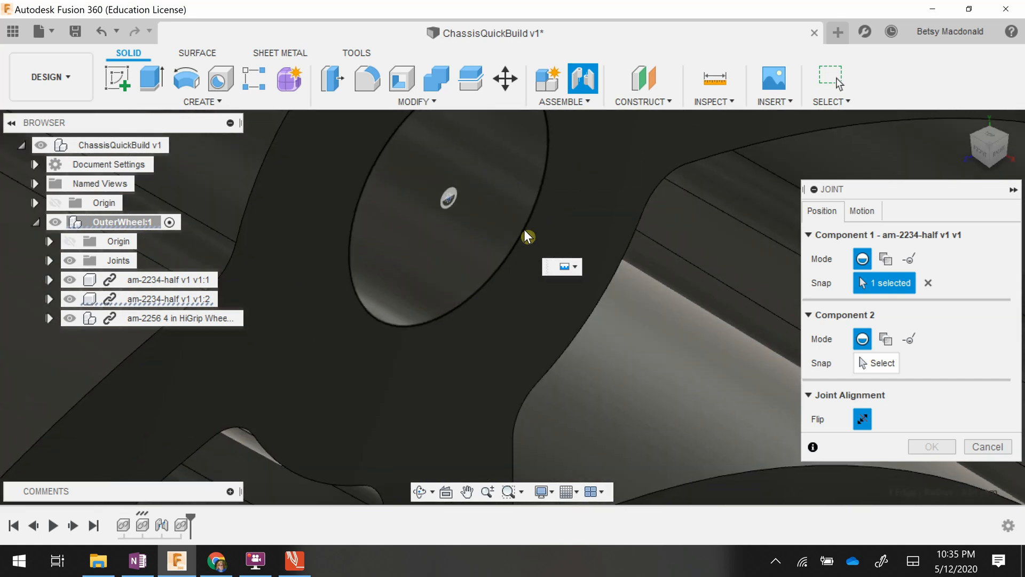
click(527, 235)
scroll(527, 235, down, 5)
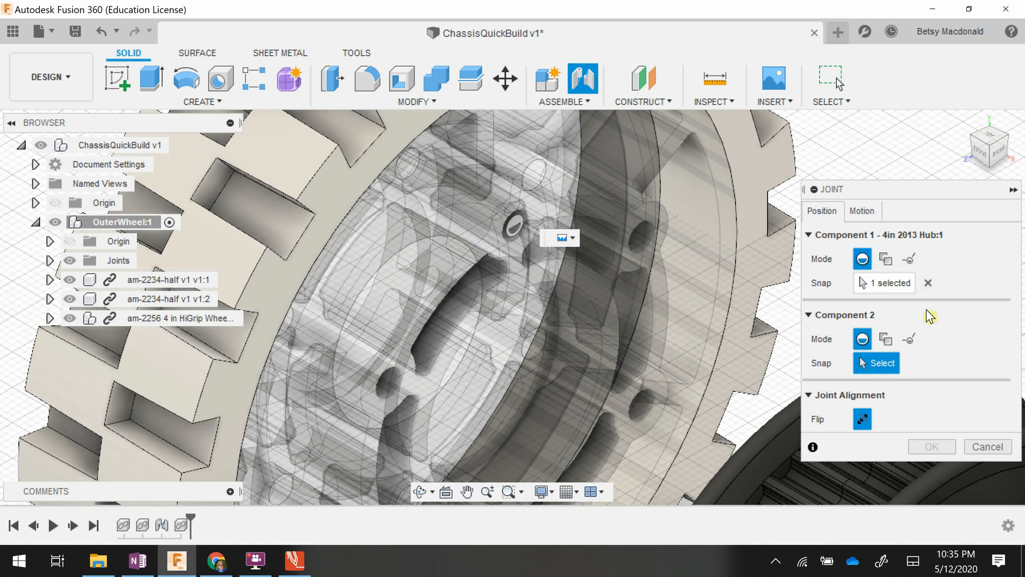
click(928, 283)
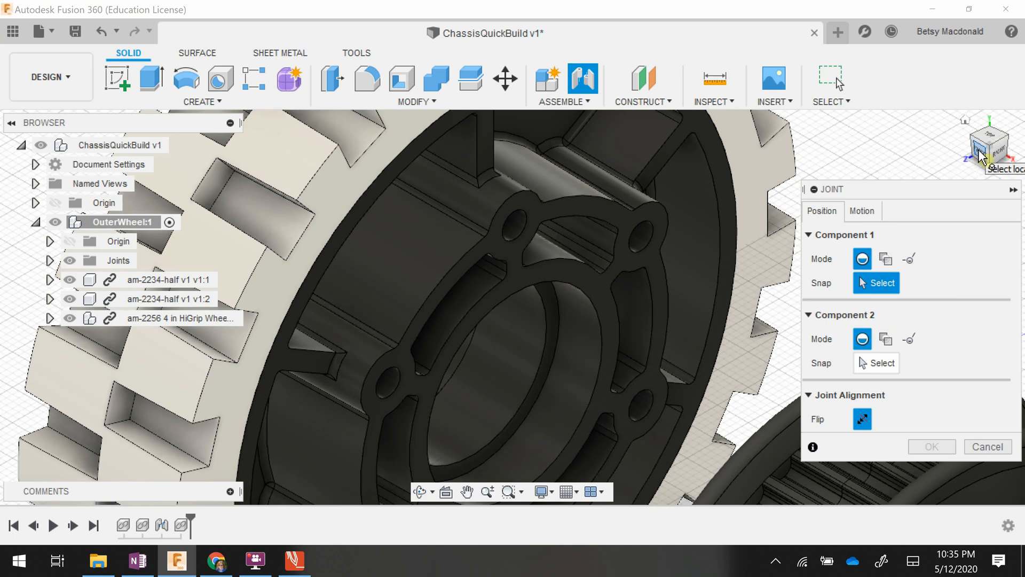
- Joint a bolt hole on the pulley half facing the wheel to an upper bolt hole on the 4in 2013 Hub
mouse_move(983, 145)
mouse_down()
mouse_move(1018, 167)
mouse_move(8, 171)
mouse_move(1004, 134)
mouse_move(962, 114)
mouse_up()
click(965, 119)
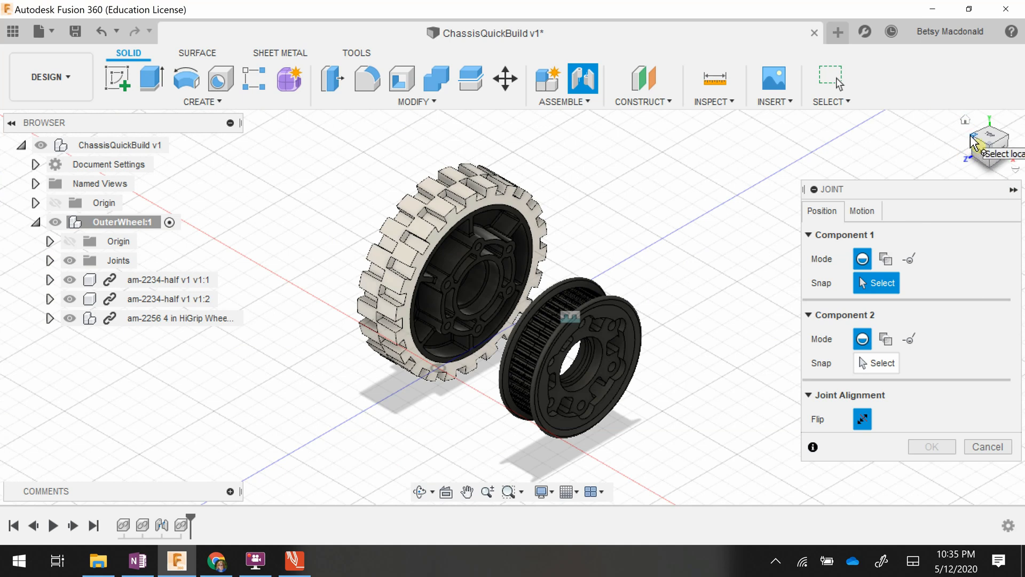
click(970, 140)
scroll(566, 288, up, 6)
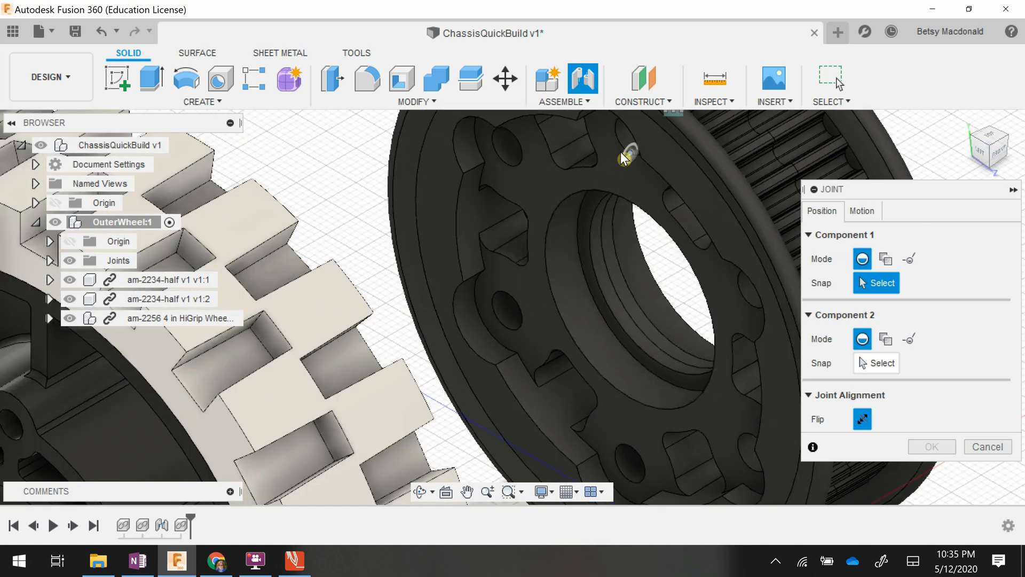
click(622, 150)
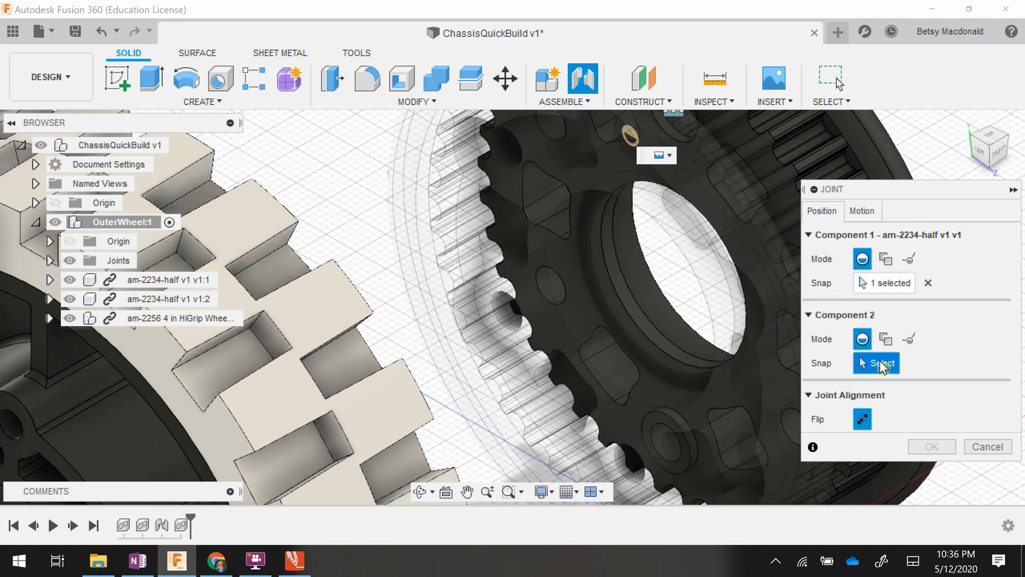
click(965, 120)
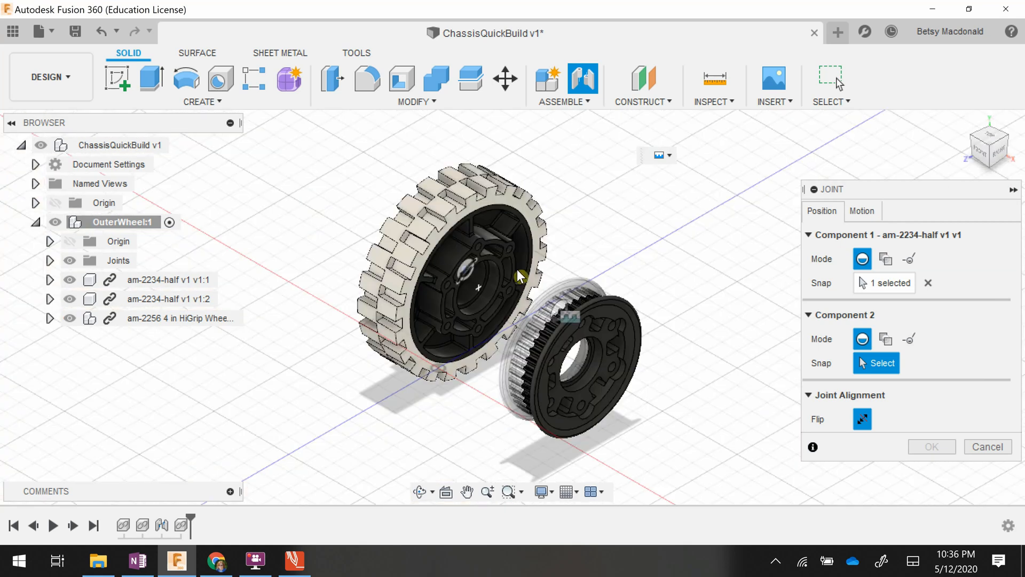
scroll(508, 265, up, 5)
scroll(482, 254, up, 3)
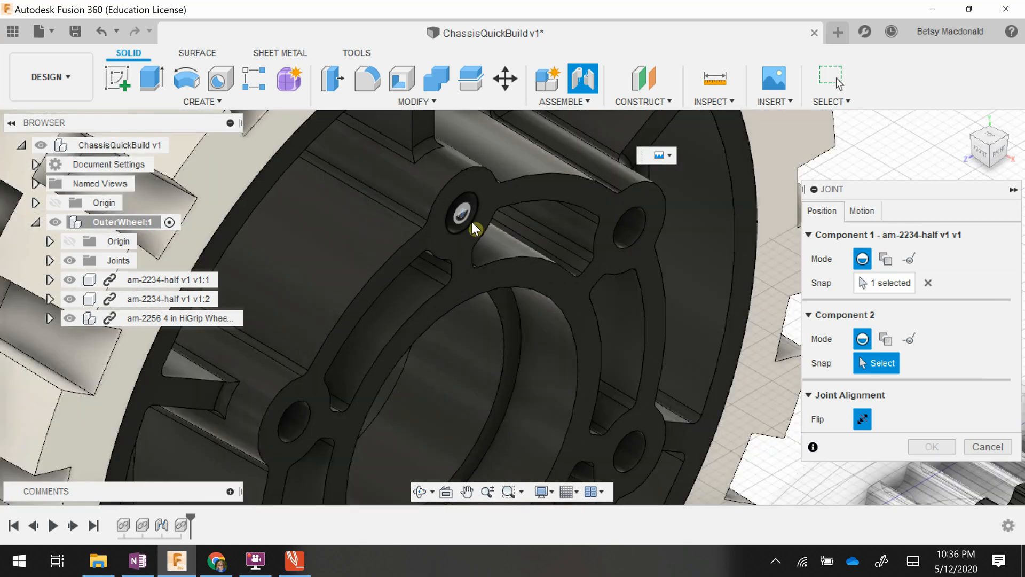
click(475, 225)
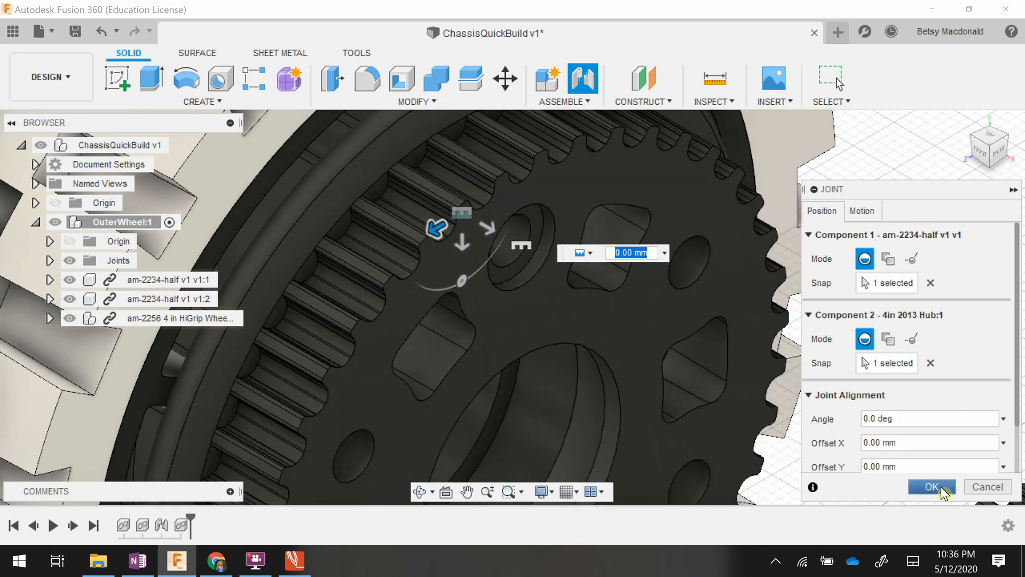
click(932, 486)
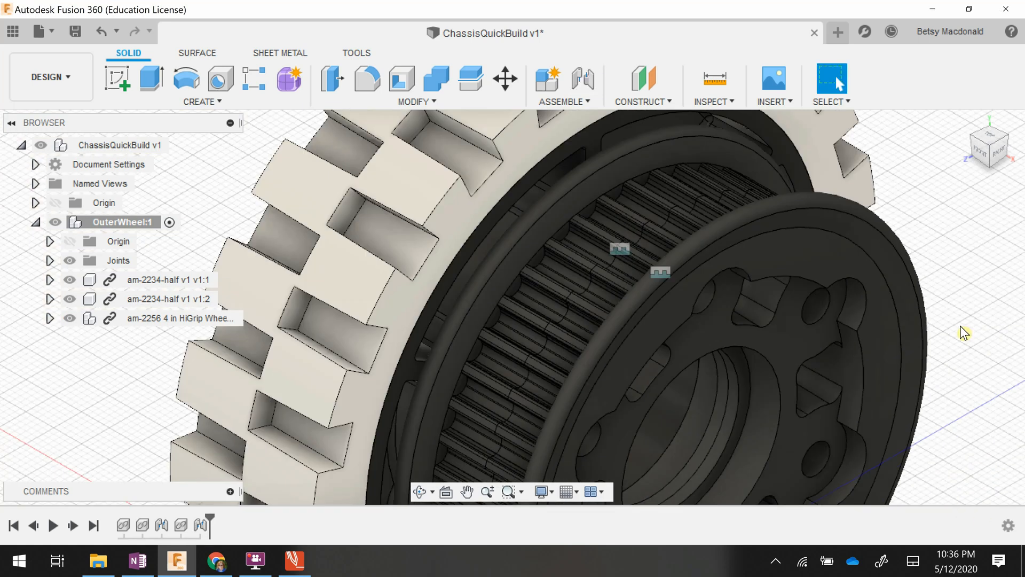
- Undo the joint between the pulley and the wheel's hub
scroll(960, 327, down, 3)
middle_drag(969, 403, 642, 344)
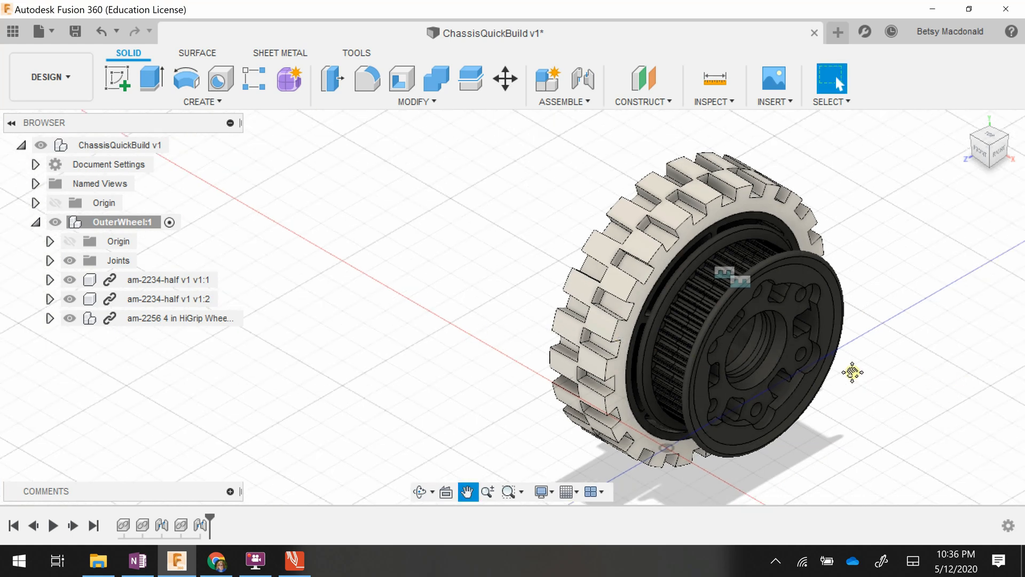
middle_drag(852, 372, 739, 366)
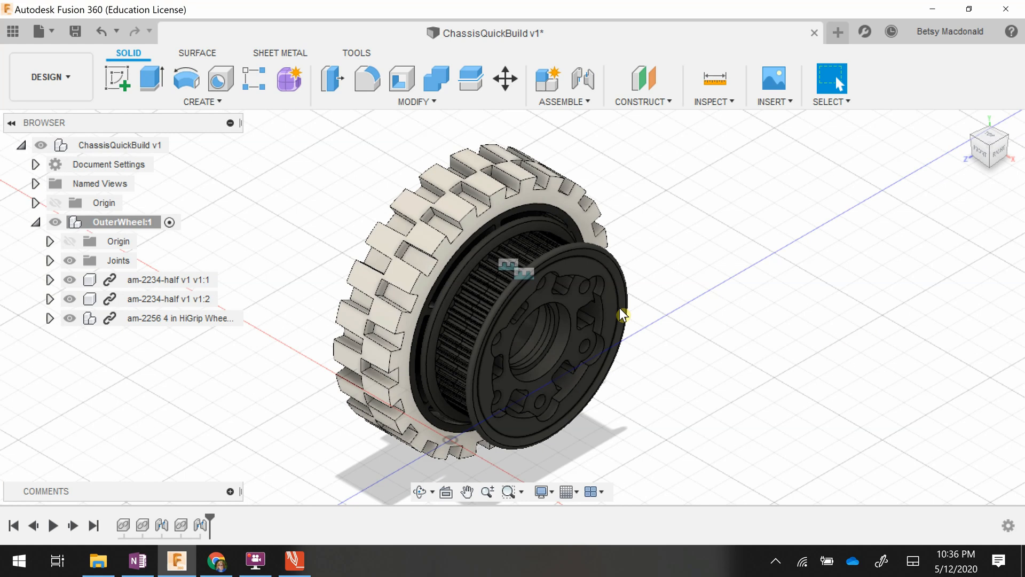
key(ctrl+z)
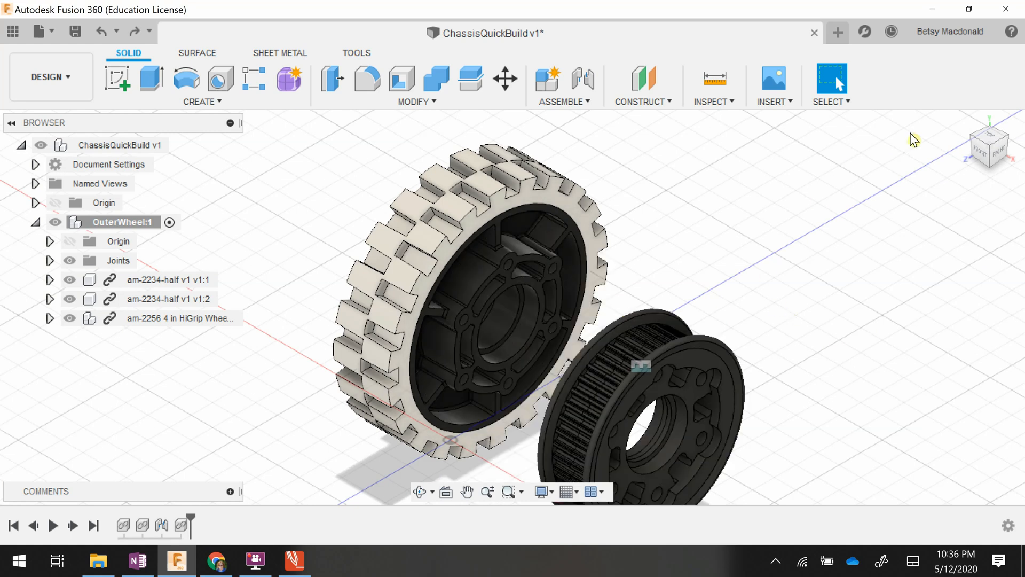
- Joint a bolt hole on the pulley half facing the wheel to an upper bolt hole on the wheel's 4in 2013 Hub, without offsets
click(974, 141)
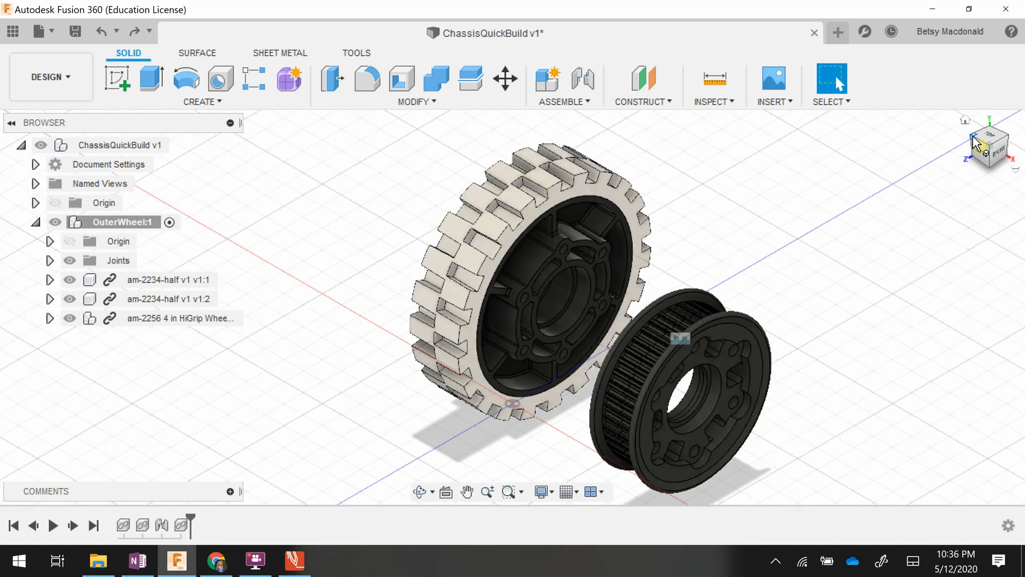
click(973, 136)
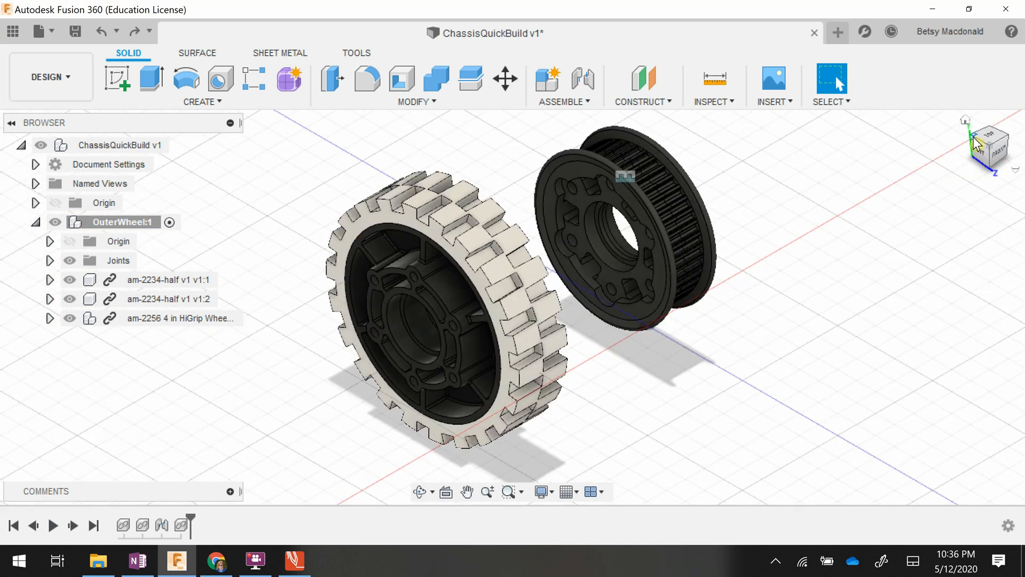
scroll(607, 209, up, 10)
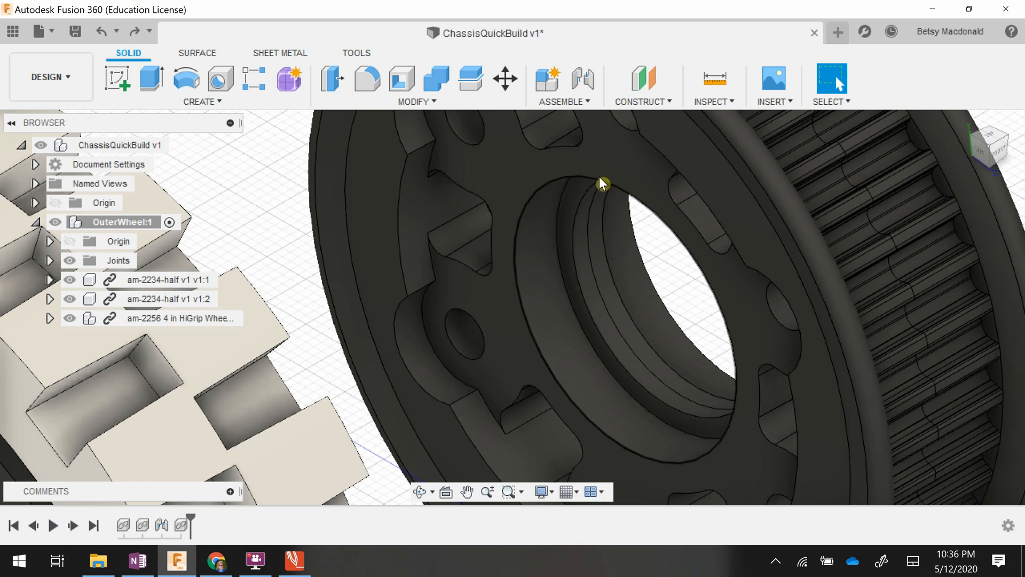
scroll(601, 176, down, 5)
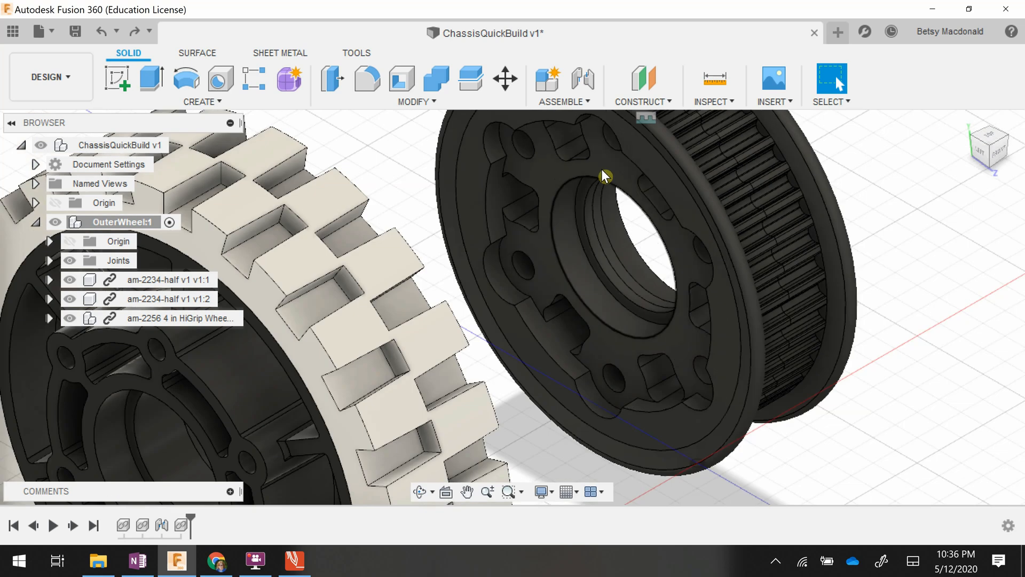
click(607, 141)
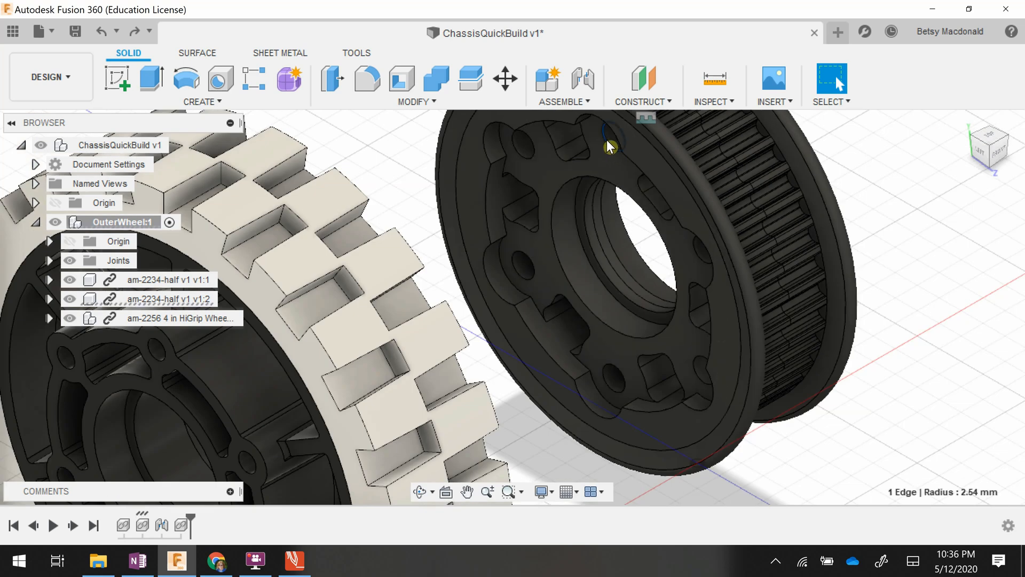
click(965, 126)
scroll(455, 289, up, 5)
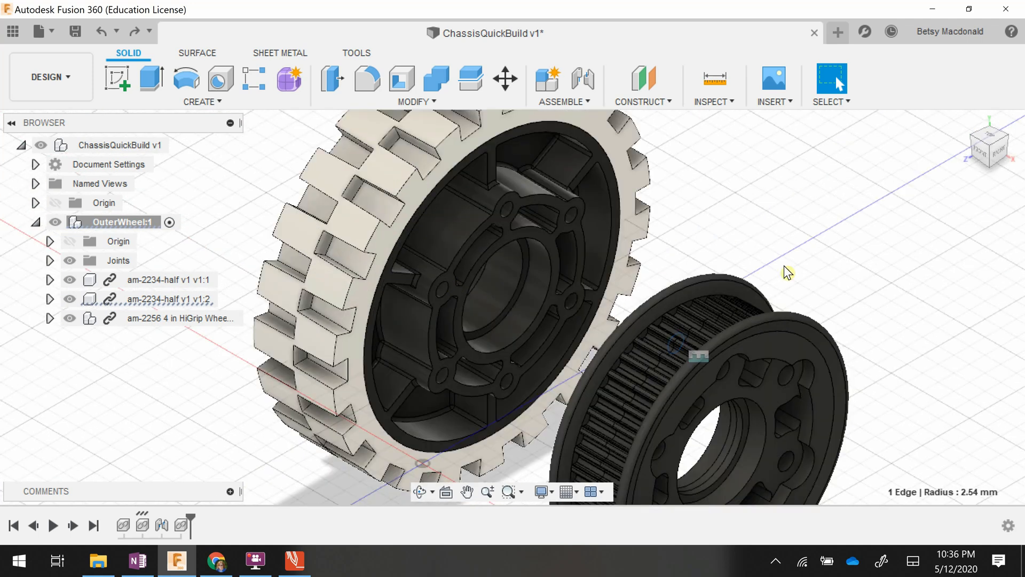
key(j)
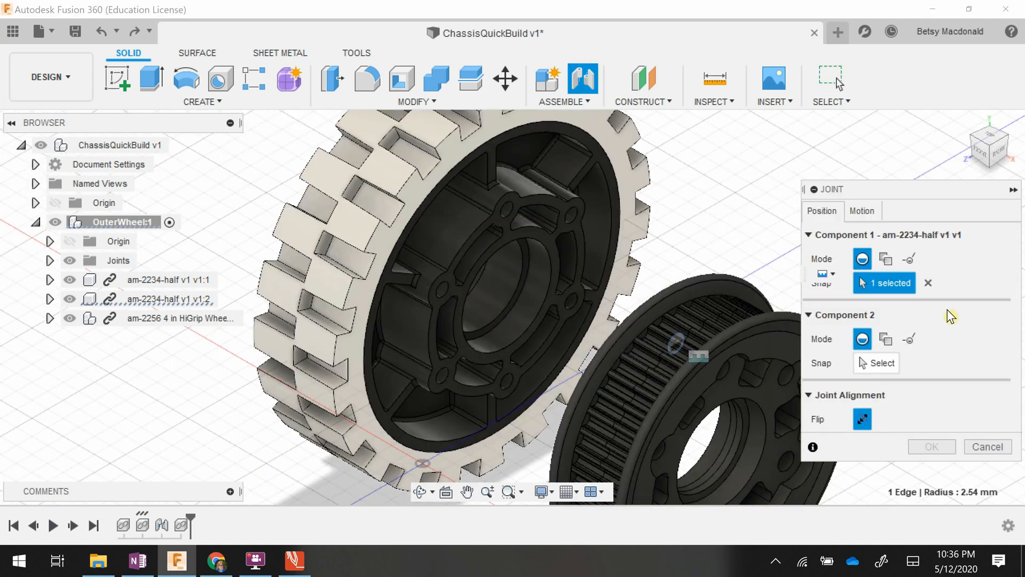
click(880, 365)
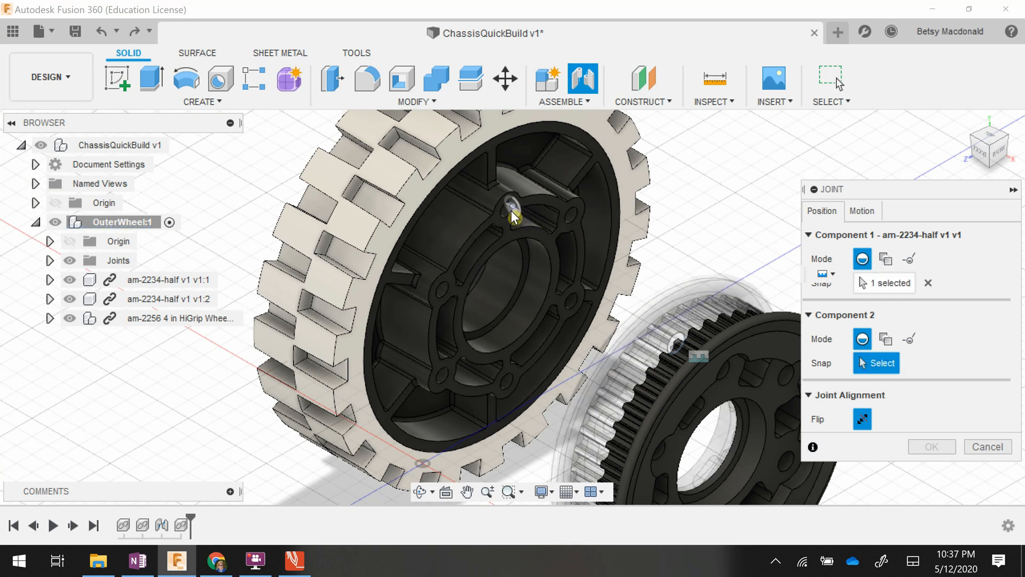
scroll(505, 216, up, 3)
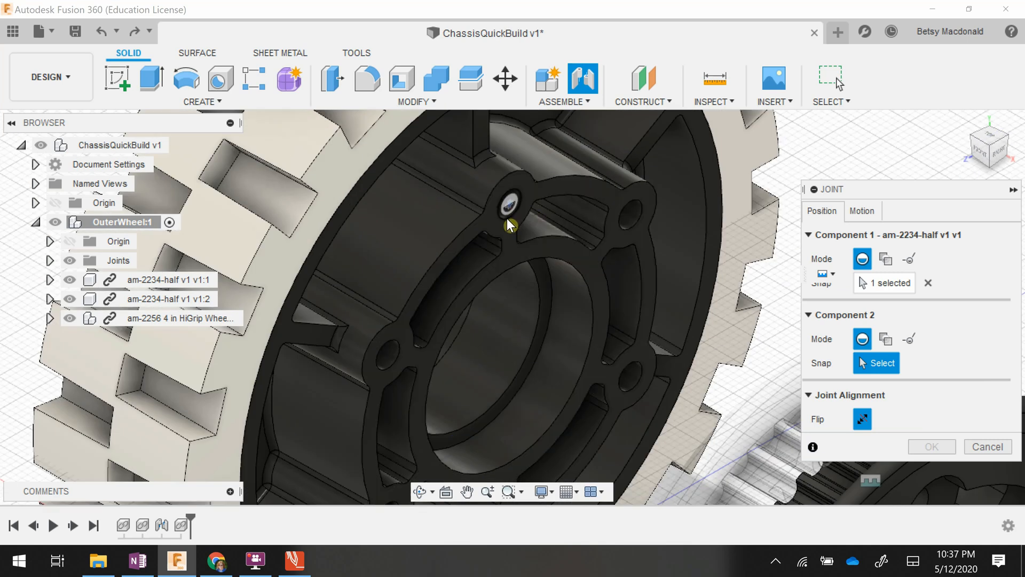
scroll(514, 217, up, 2)
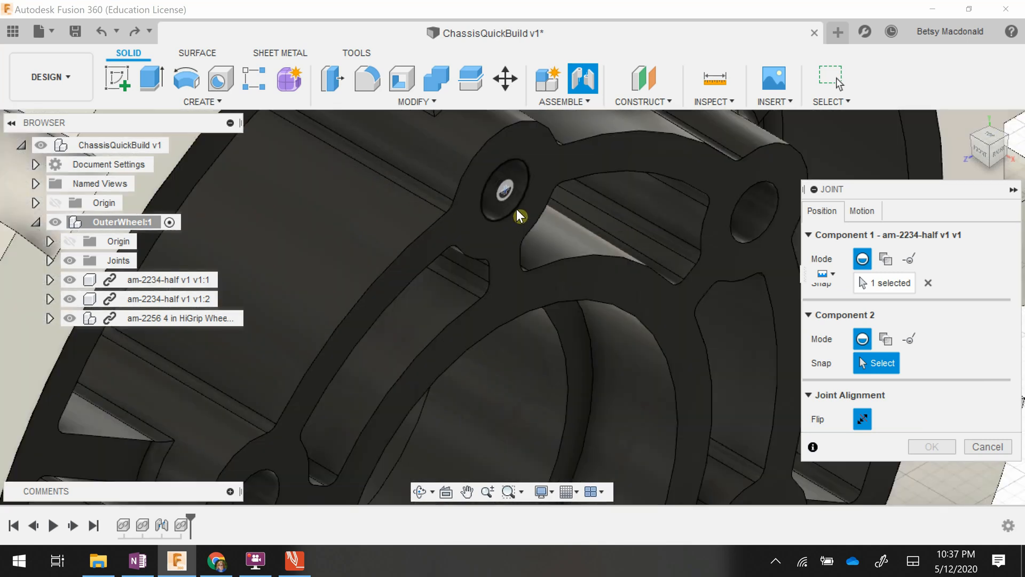
scroll(517, 211, up, 1)
click(517, 211)
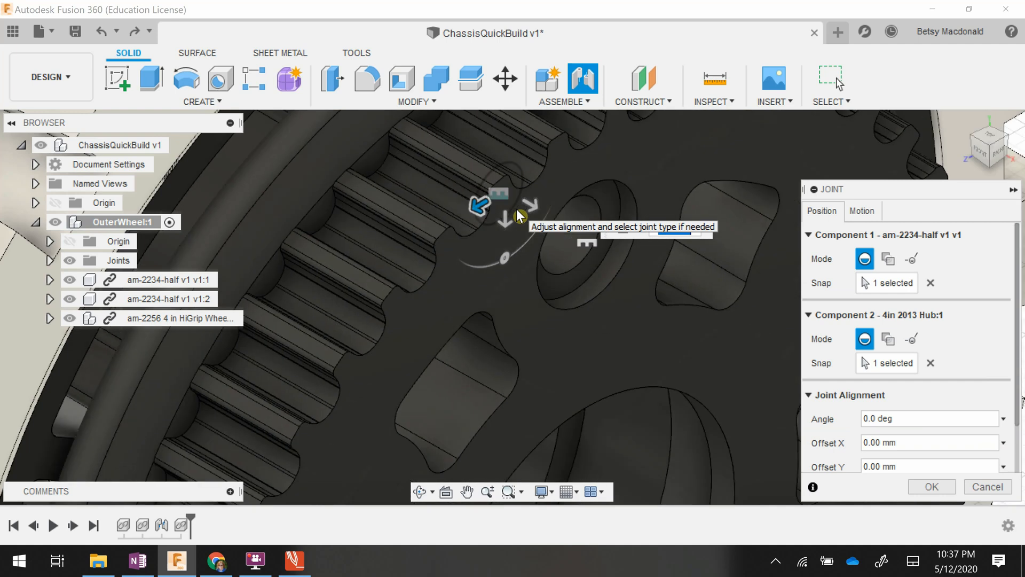
scroll(516, 210, down, 8)
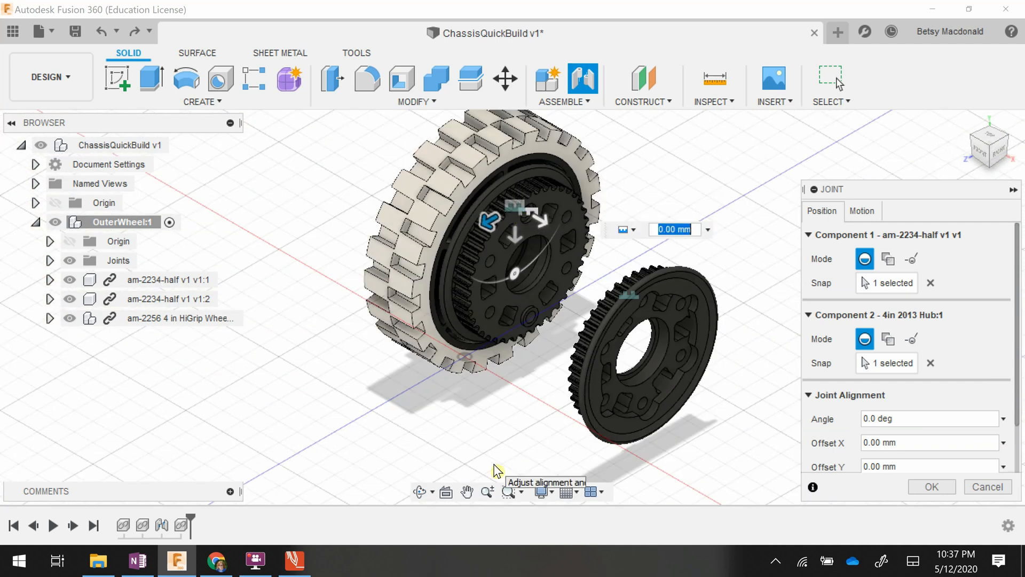
click(934, 488)
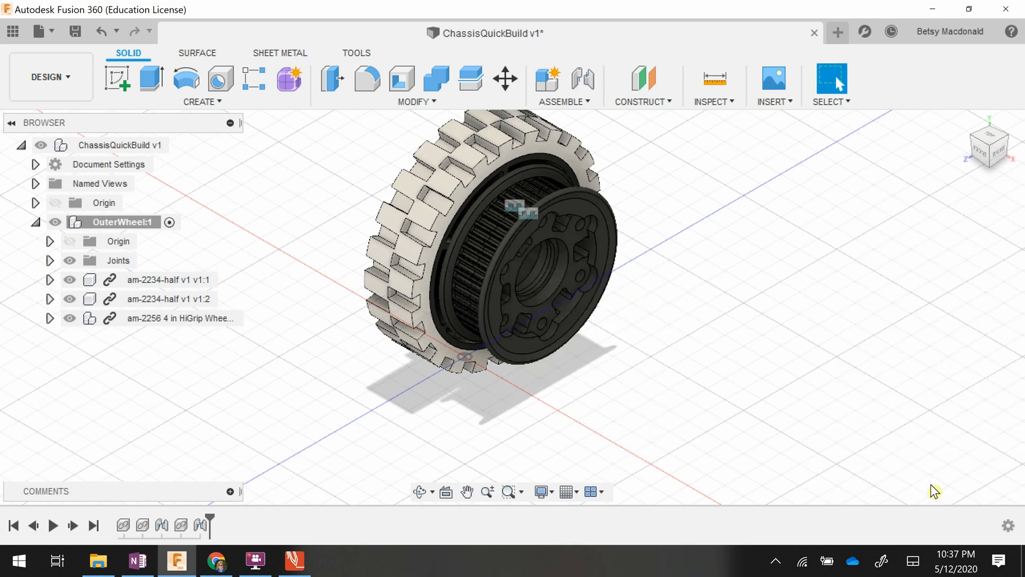
- Save a new version described as User Saved, and check the outer wheel instructions in PDF Annotator before returning to Fusion 360
scroll(711, 311, up, 2)
scroll(709, 310, down, 3)
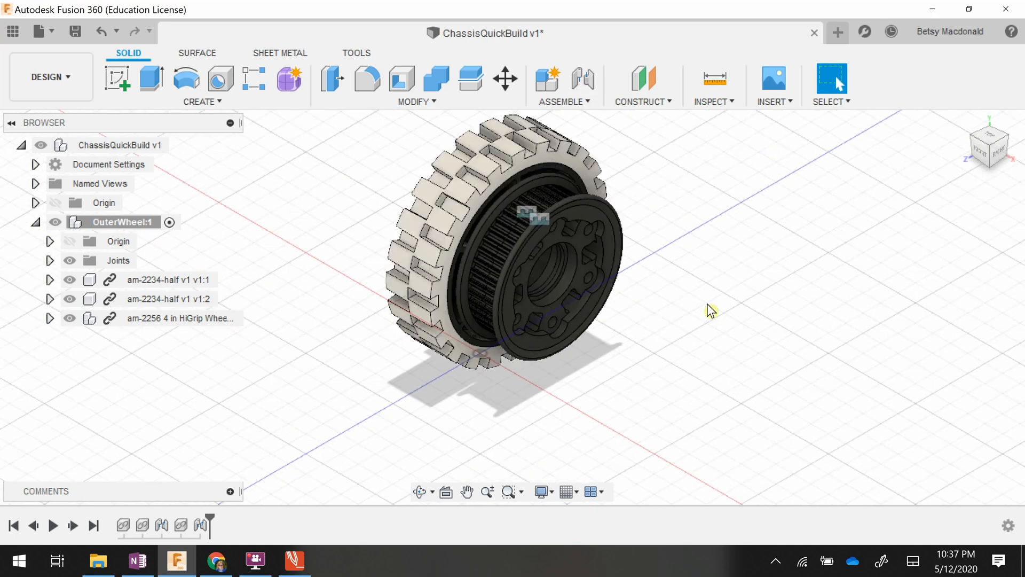
click(75, 31)
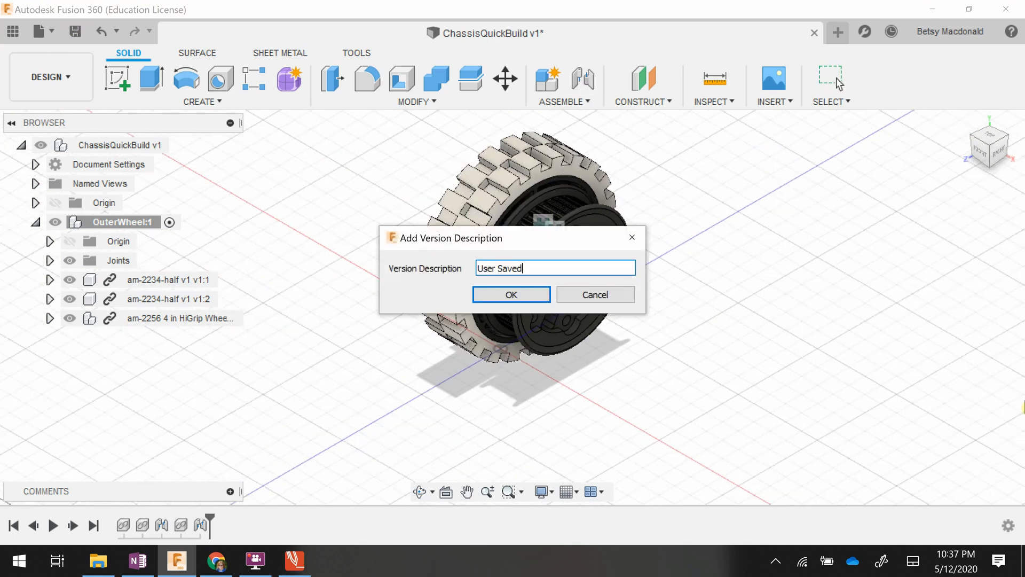
click(508, 295)
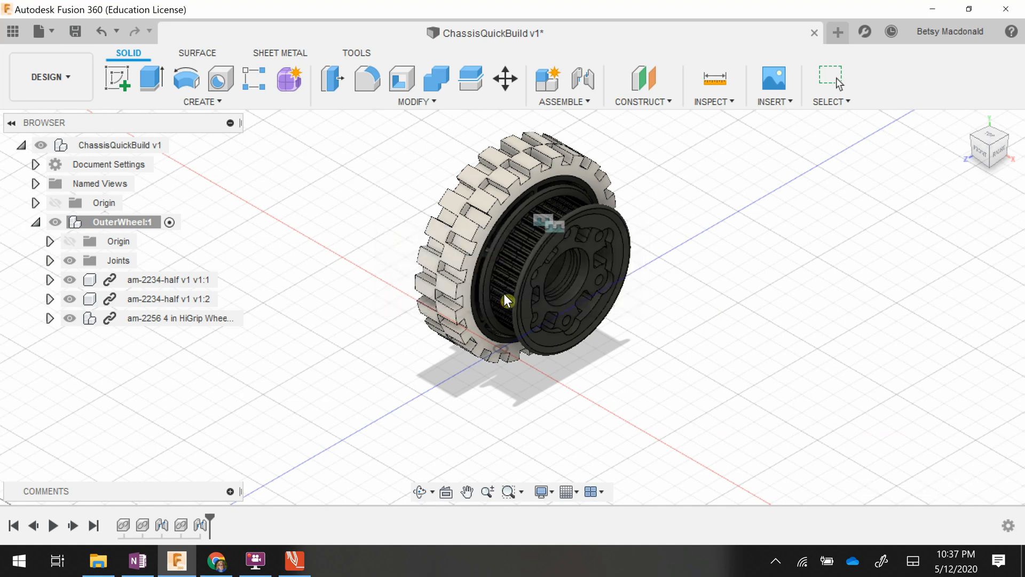
click(294, 561)
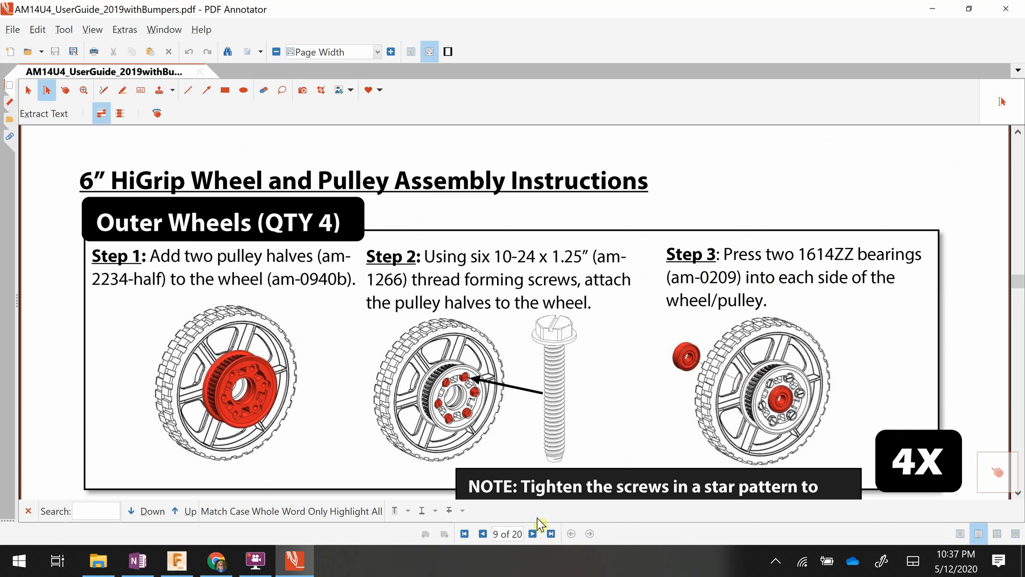
click(175, 561)
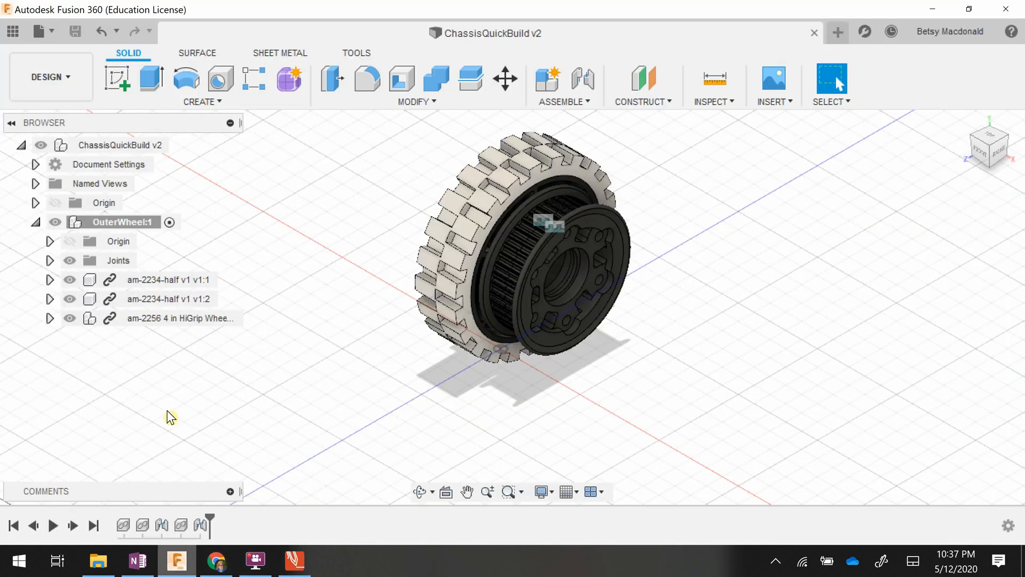
- Sort the FRC Quick Build 2019 project files by name and insert the am-0209 v1 bearing into the OuterWheel component
click(14, 33)
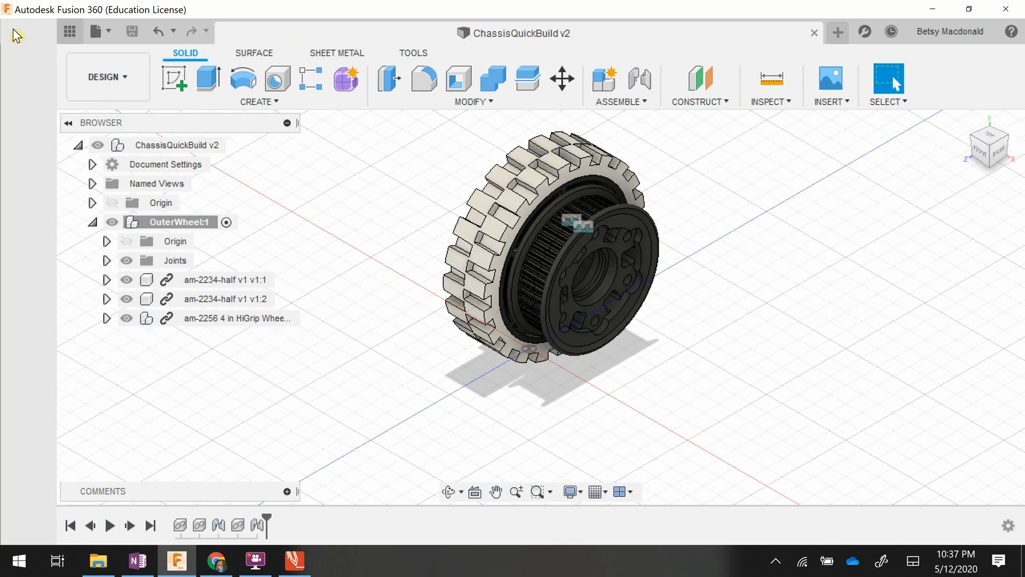
scroll(227, 293, down, 10)
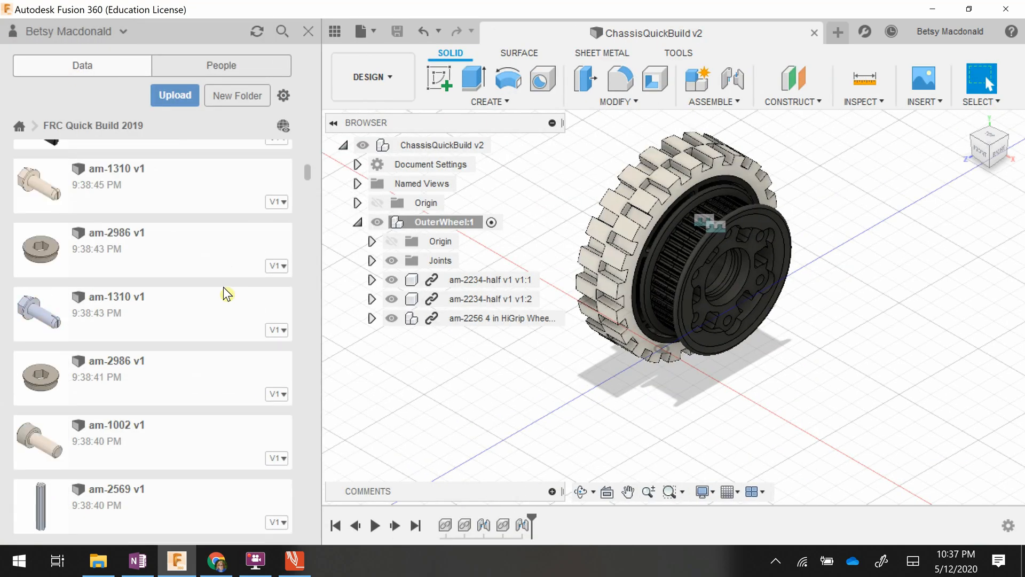
scroll(228, 293, down, 5)
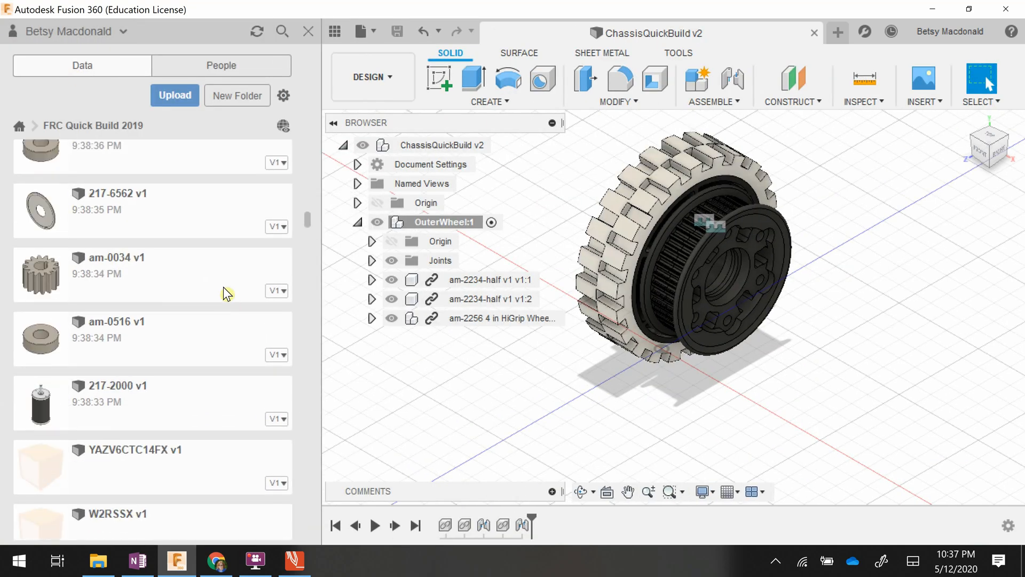
scroll(227, 293, up, 4)
scroll(227, 293, up, 5)
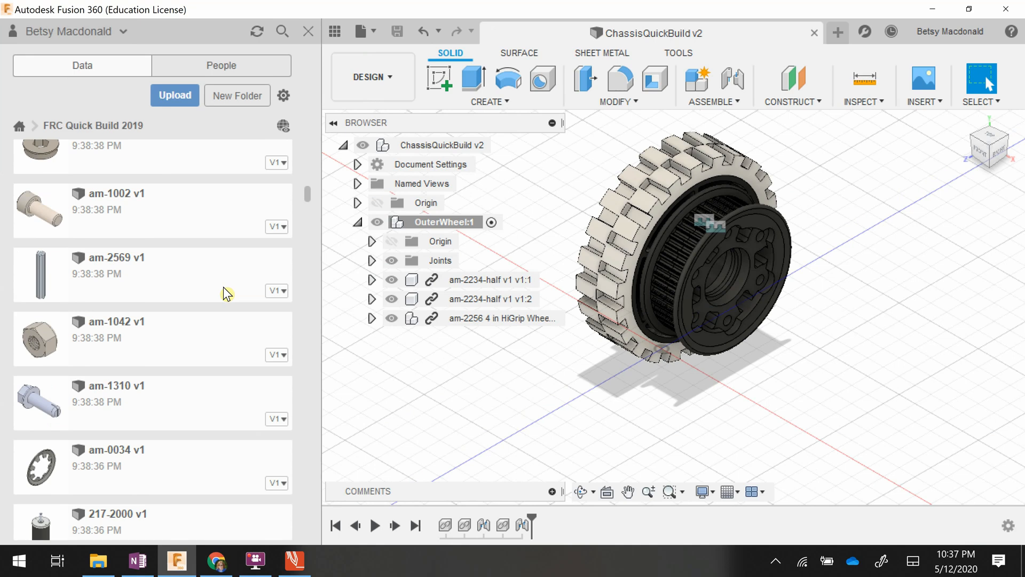
scroll(228, 293, up, 15)
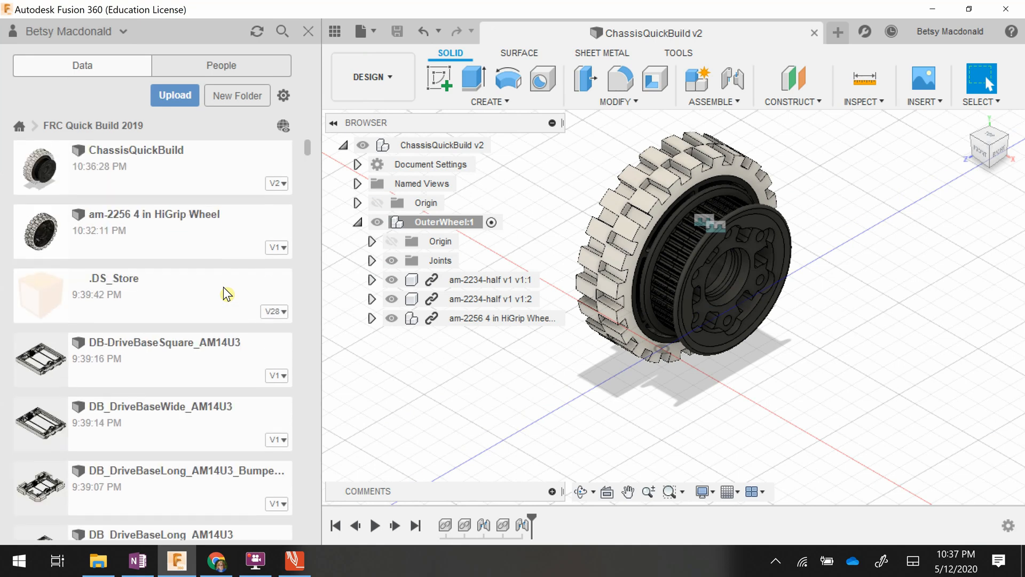
scroll(228, 293, down, 5)
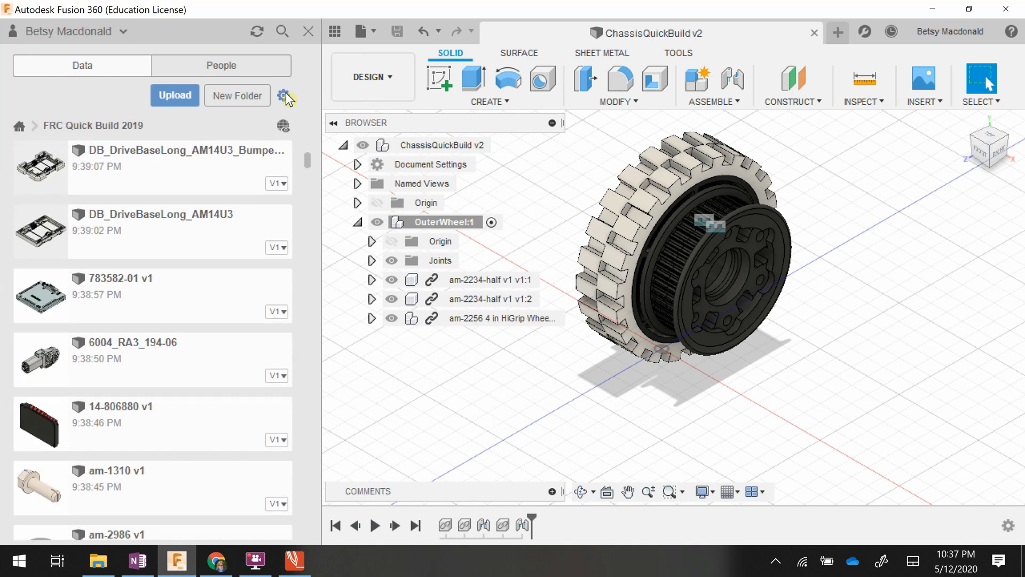
click(285, 96)
scroll(154, 332, down, 20)
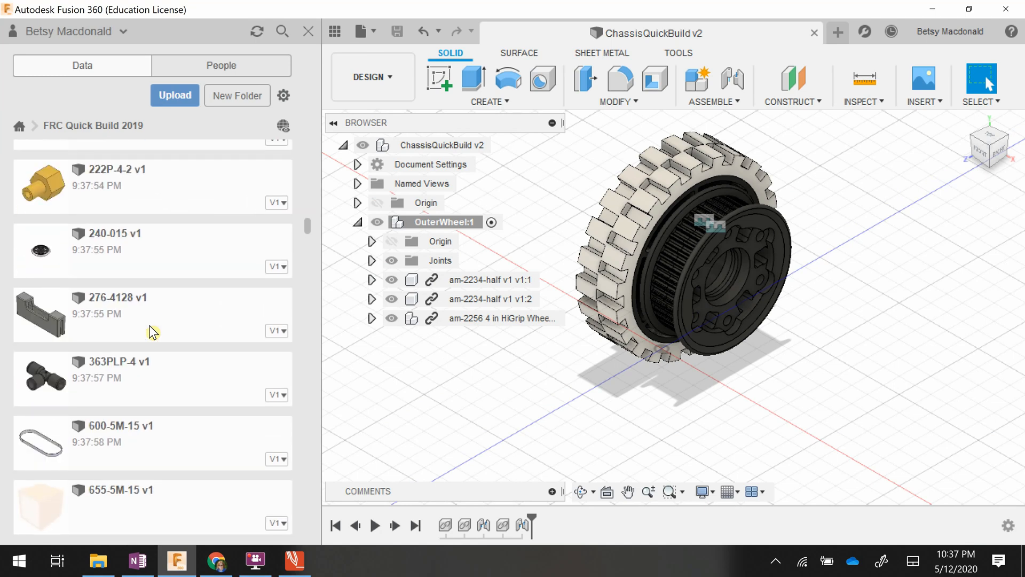
scroll(154, 333, down, 20)
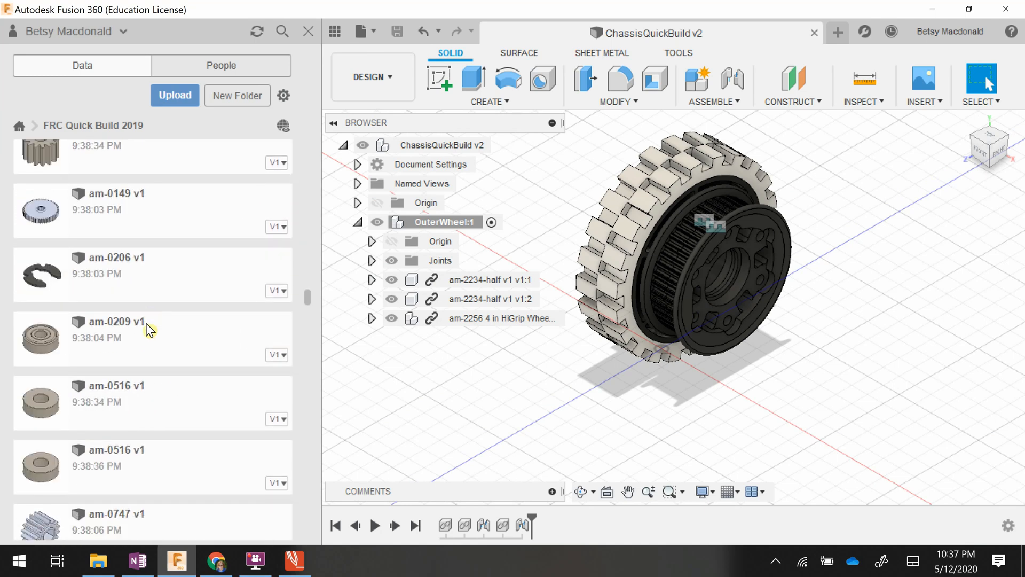
drag(91, 332, 851, 364)
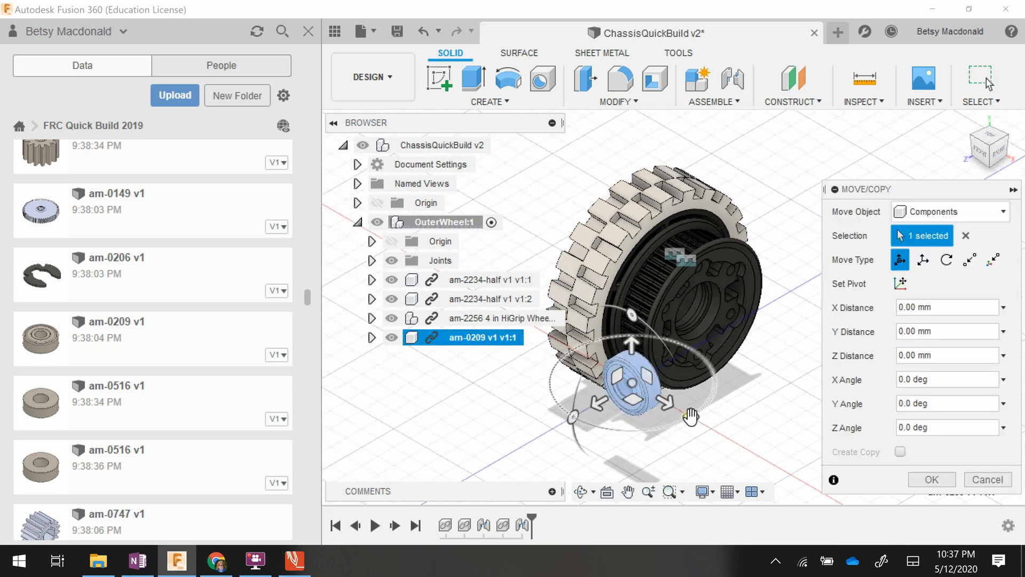
- Rotate the am-0209 bearing 90 degrees about Y, and move it 30 mm in Z and 50 mm in X to sit beside the pulley
drag(691, 416, 739, 327)
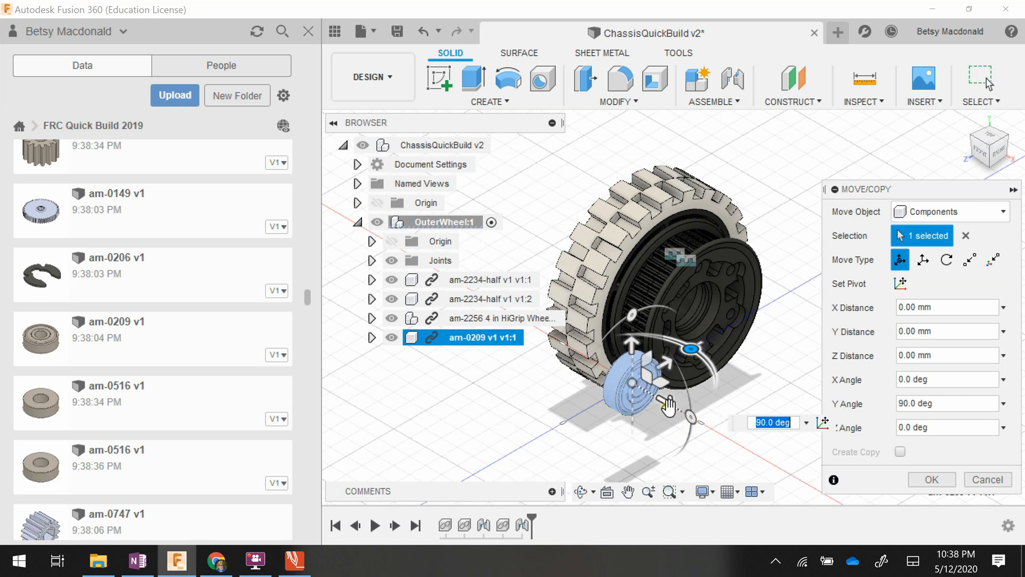
drag(686, 428, 712, 448)
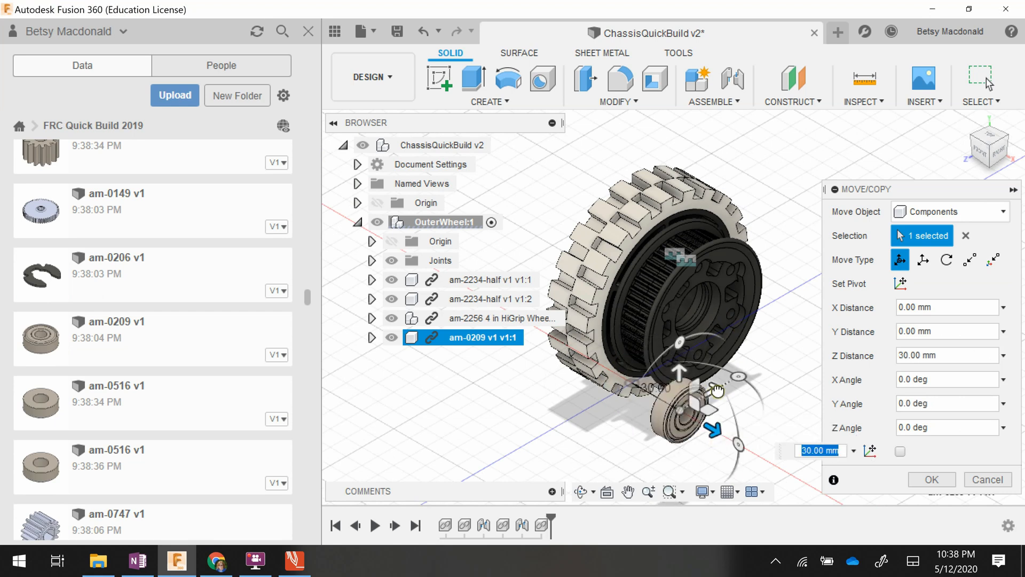
drag(716, 391, 787, 323)
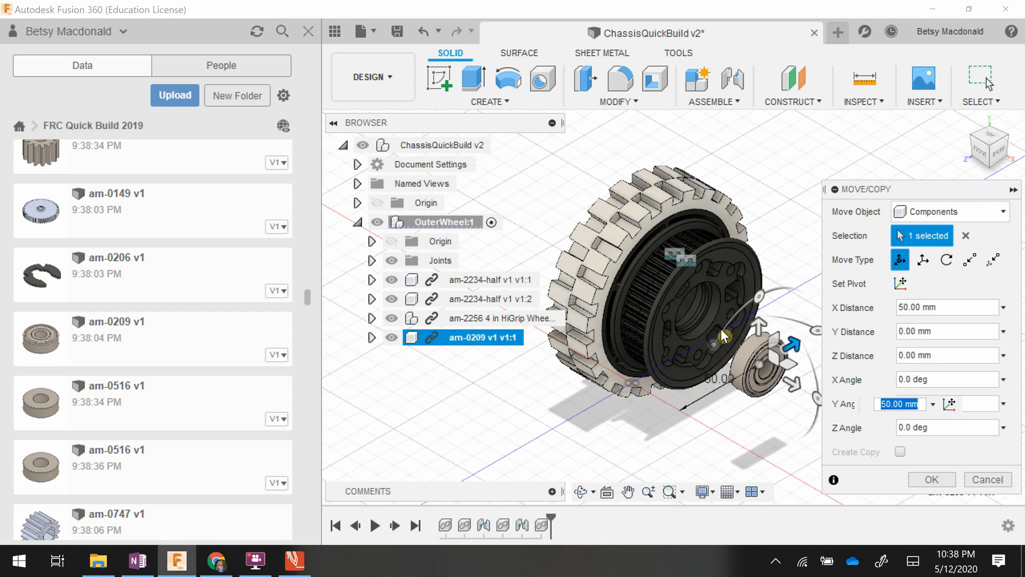
click(932, 480)
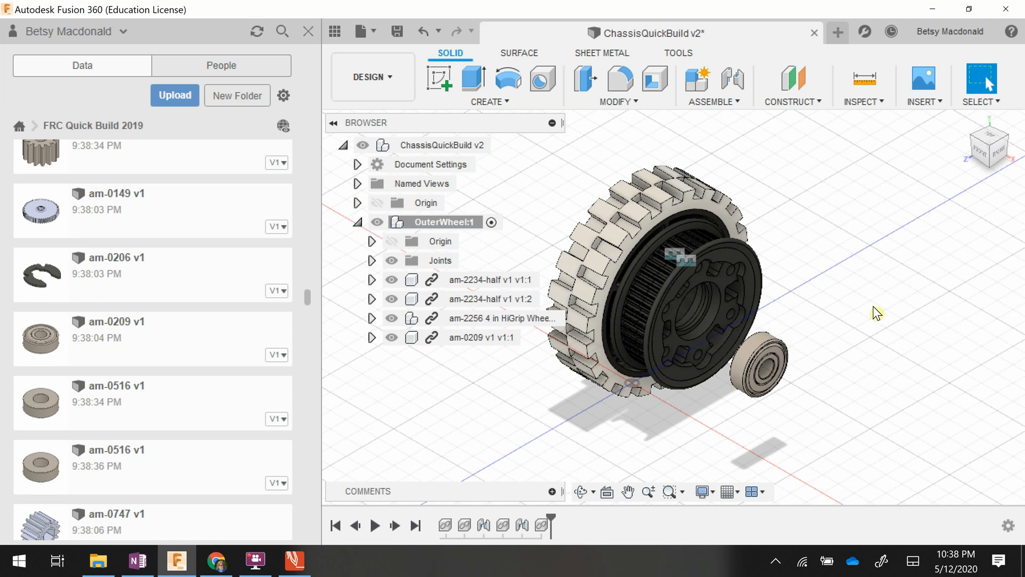
middle_drag(876, 312, 981, 334)
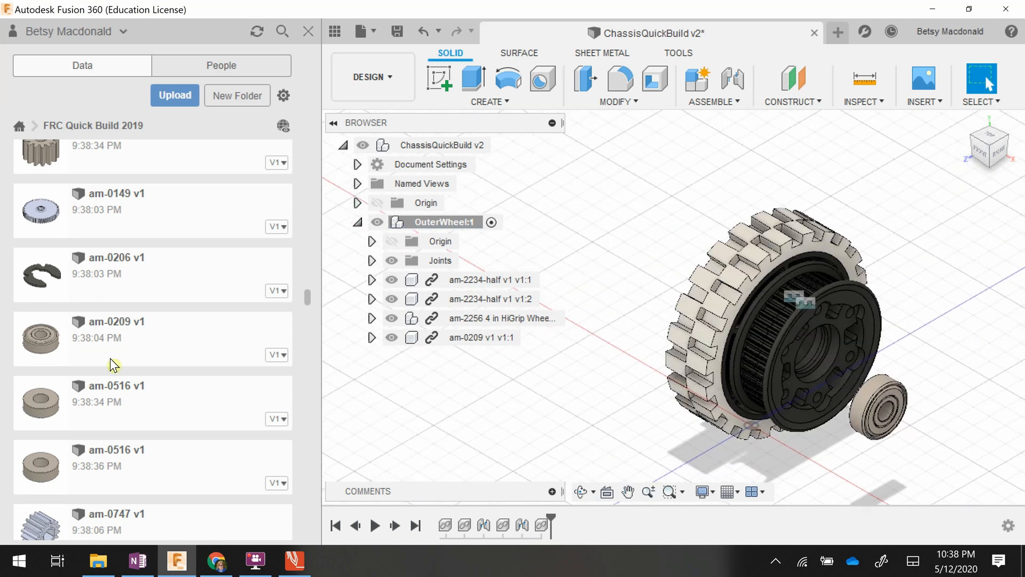
- Insert a second am-0209 v1 bearing, rotate it -90 degrees about Y, and move it about -73 mm in X and 130 mm in Z
drag(99, 339, 625, 224)
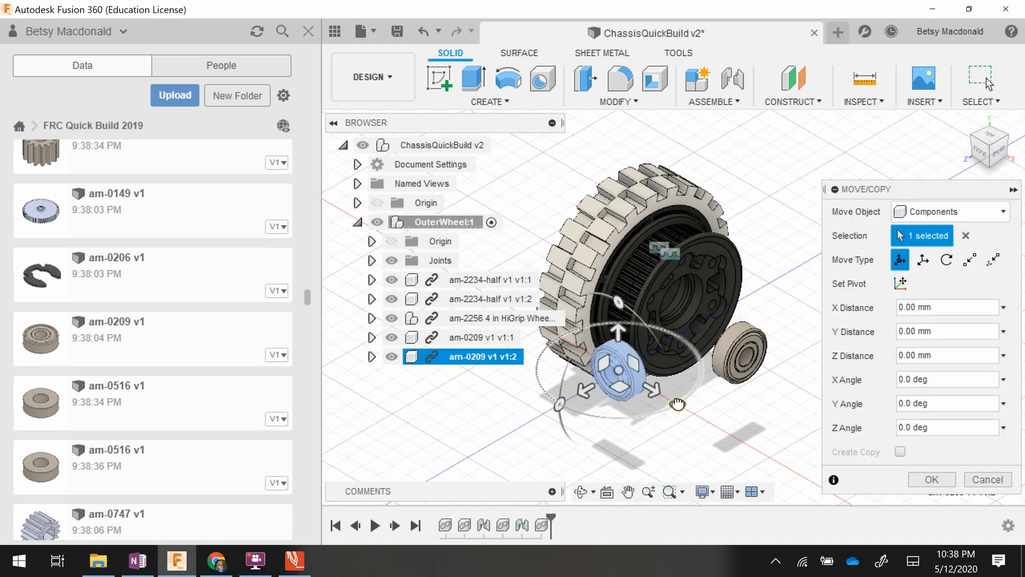
drag(678, 405, 542, 425)
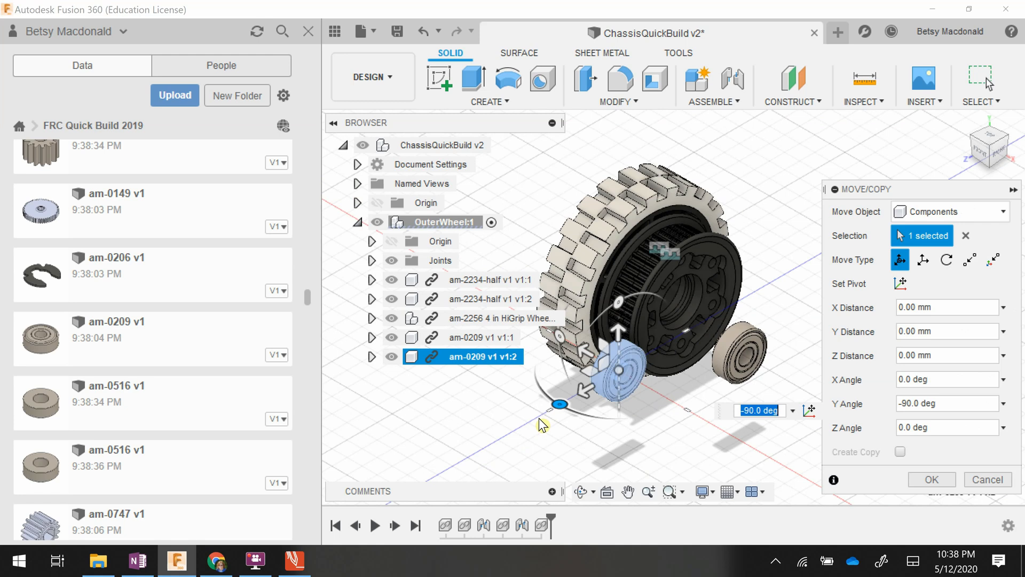
drag(600, 359, 503, 197)
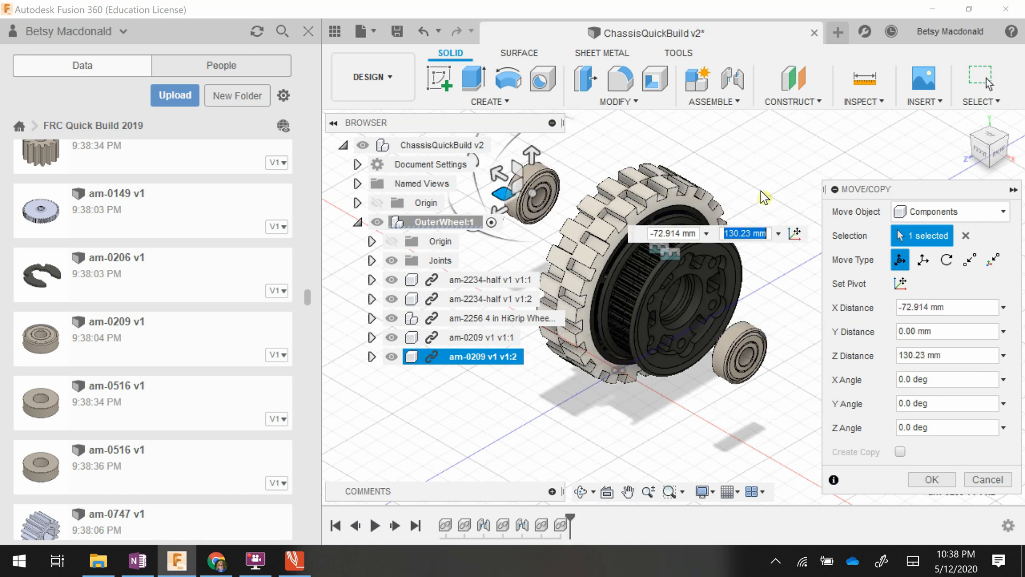
click(933, 483)
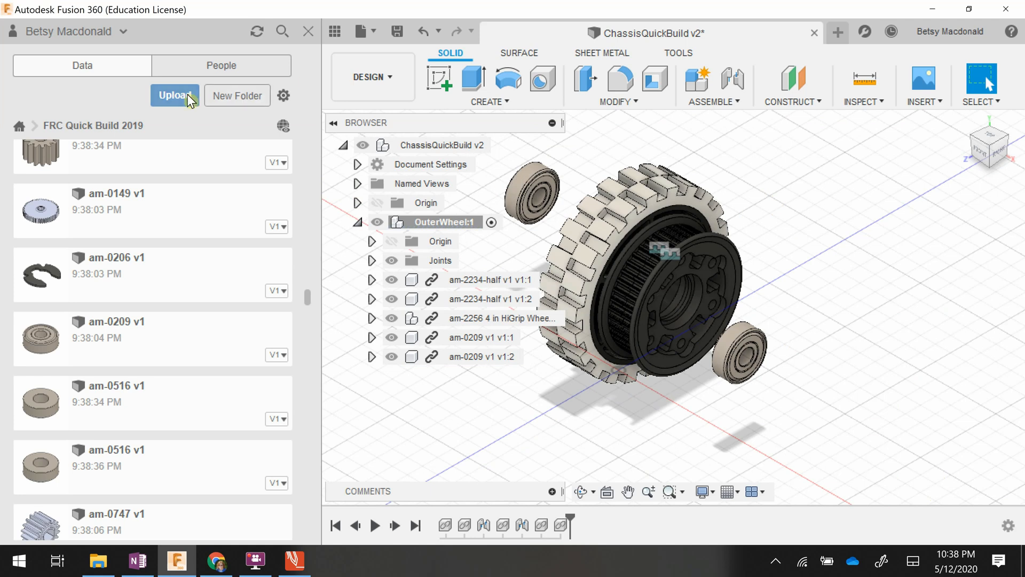
click(308, 31)
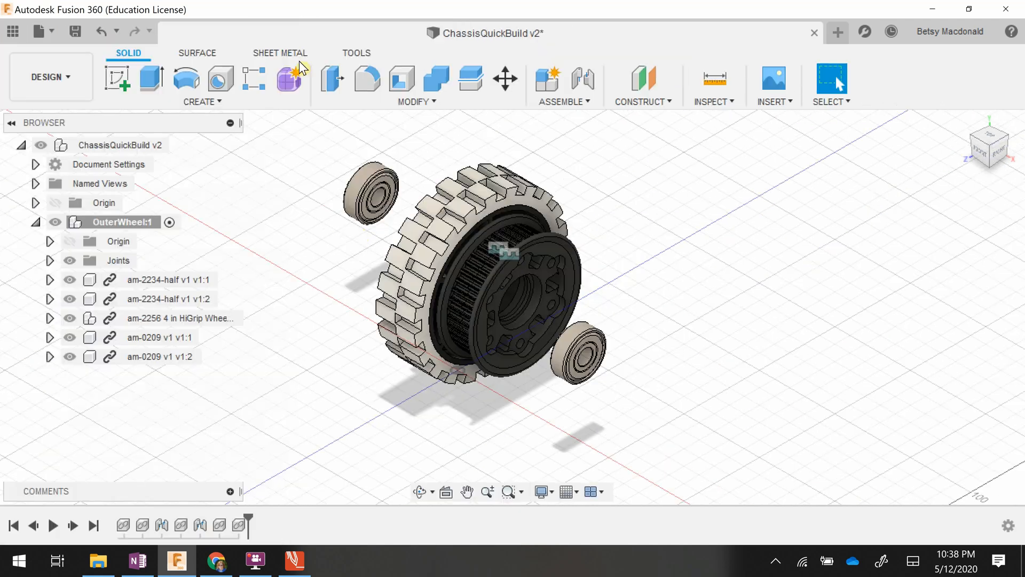
scroll(518, 356, up, 3)
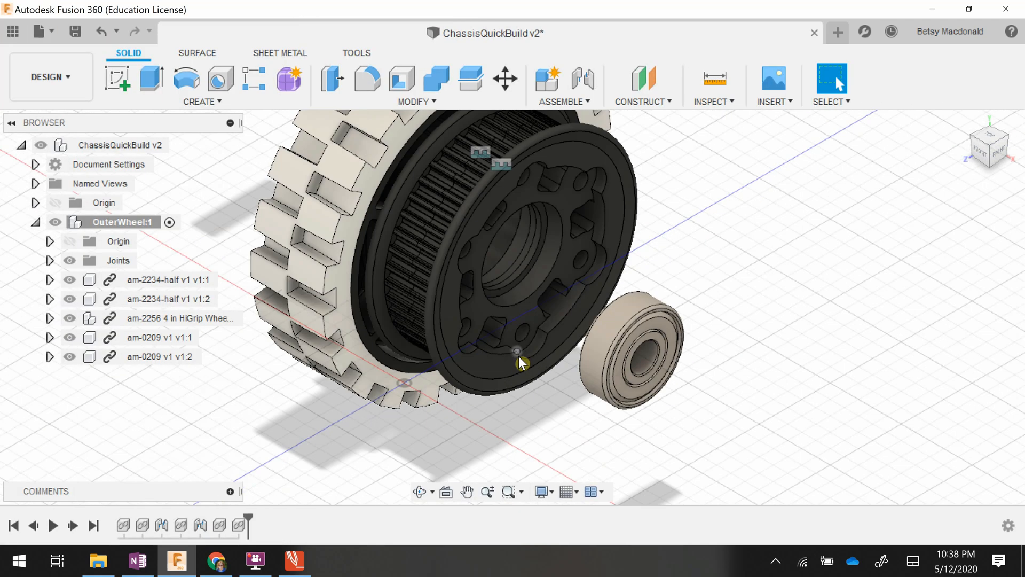
scroll(518, 355, up, 2)
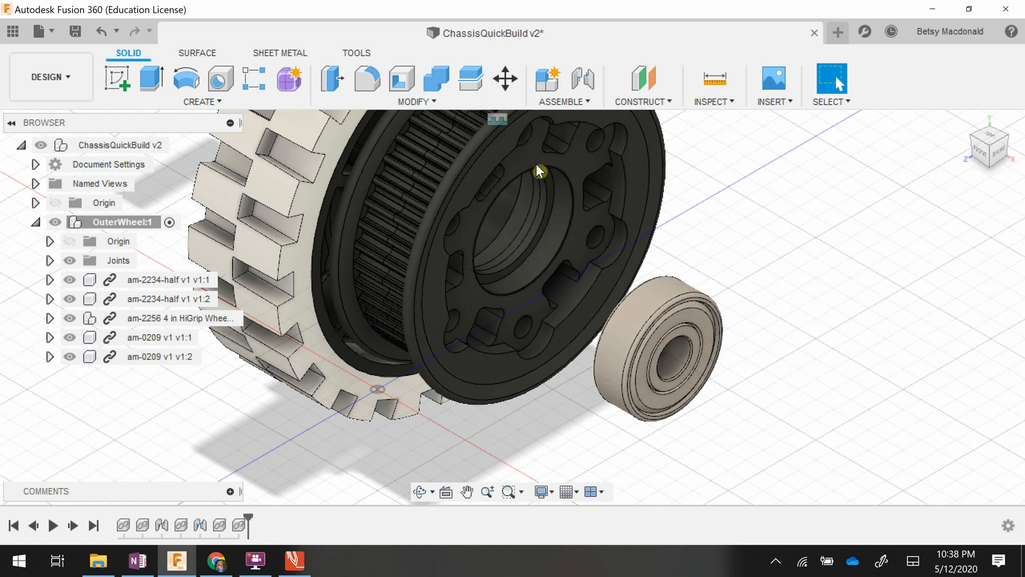
click(649, 302)
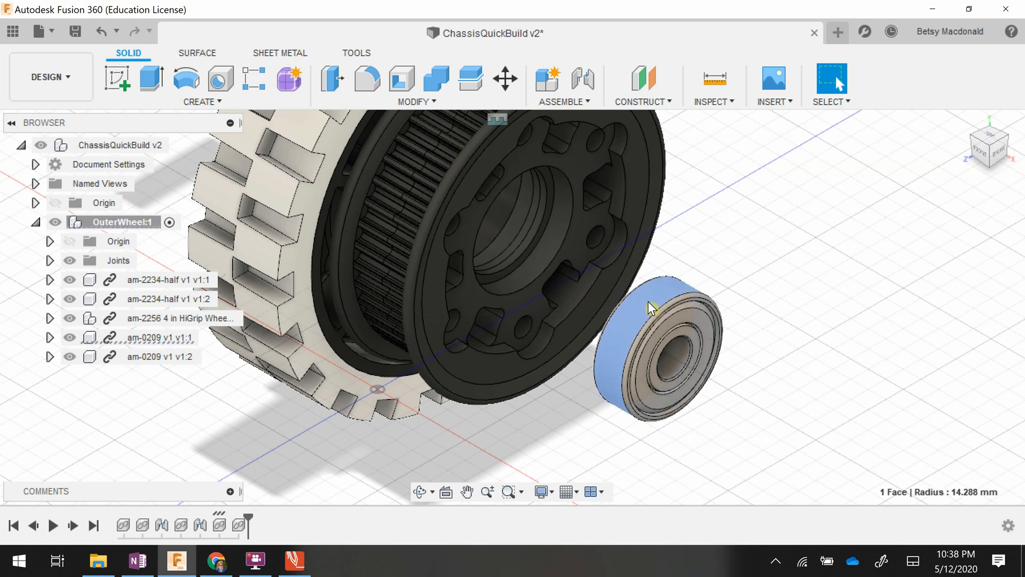
key(j)
click(649, 301)
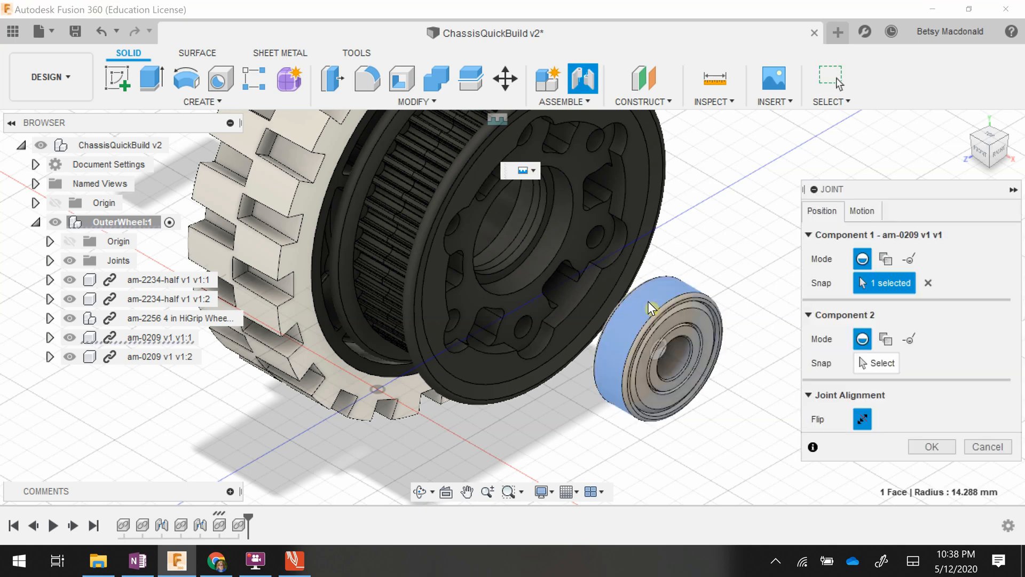
click(533, 268)
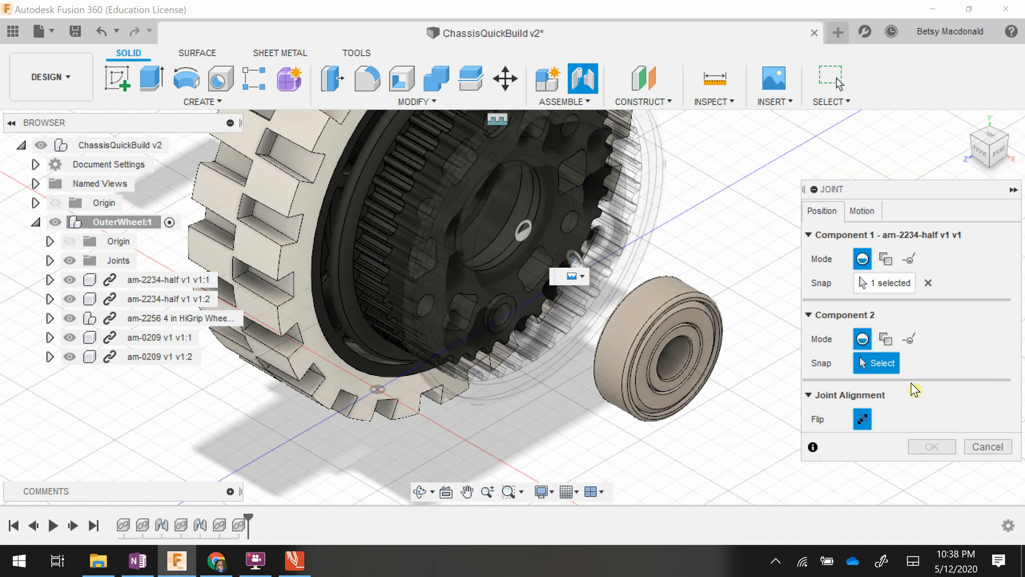
click(979, 447)
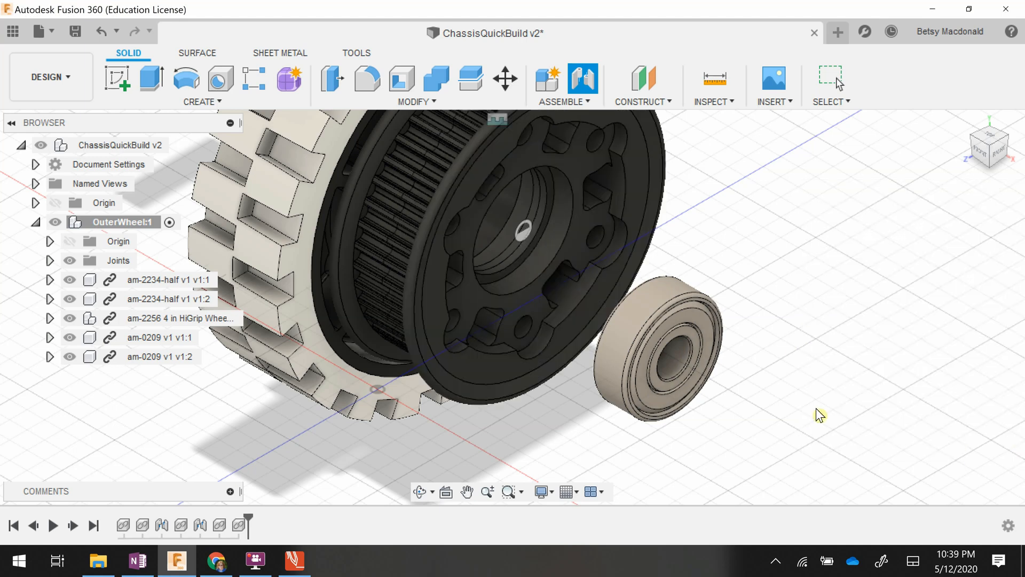
- Joint the am-0209 bearing beside the pulley into the outer pulley half's center bore with rigid motion and zero offsets
click(649, 298)
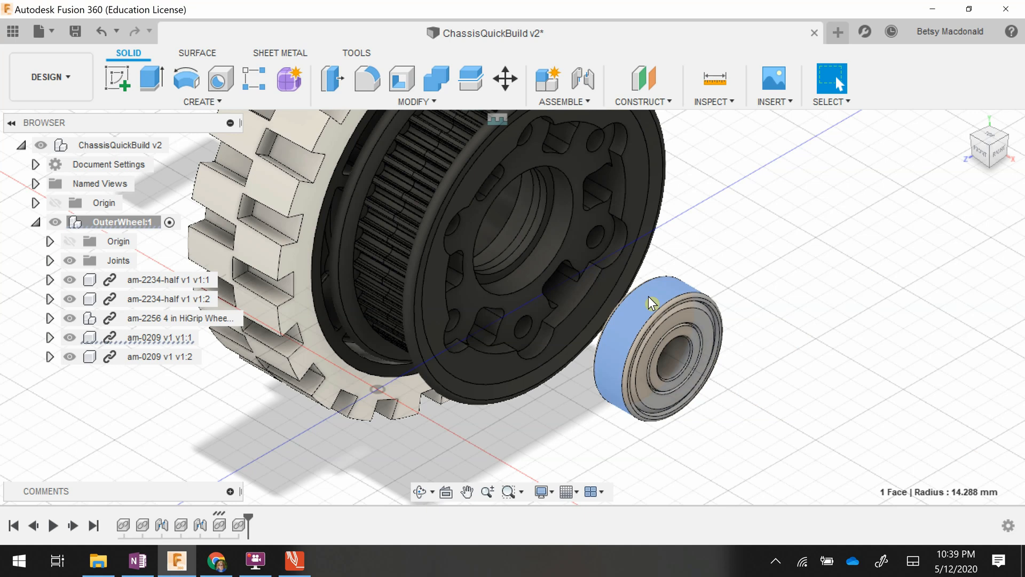
key(j)
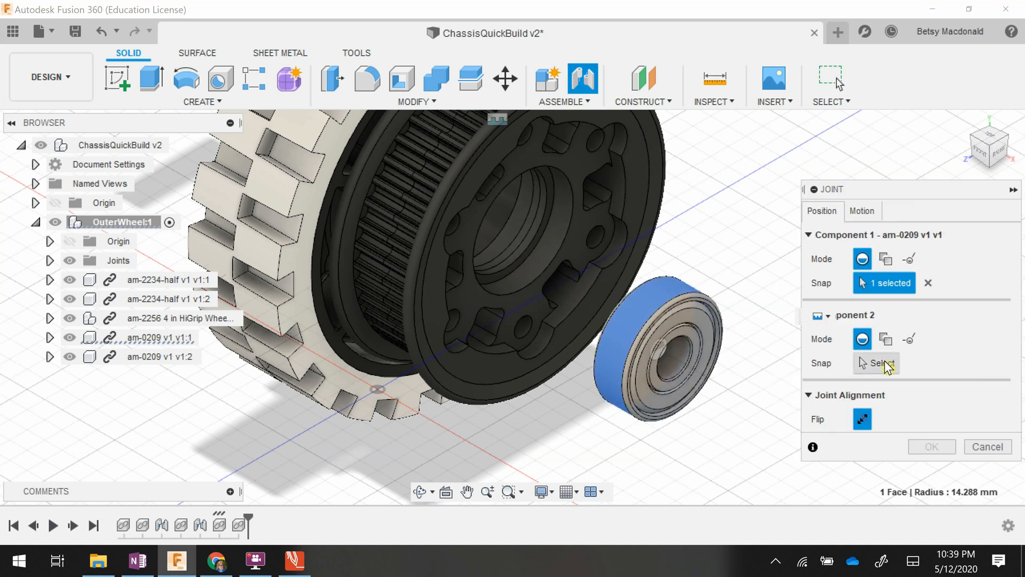
click(887, 365)
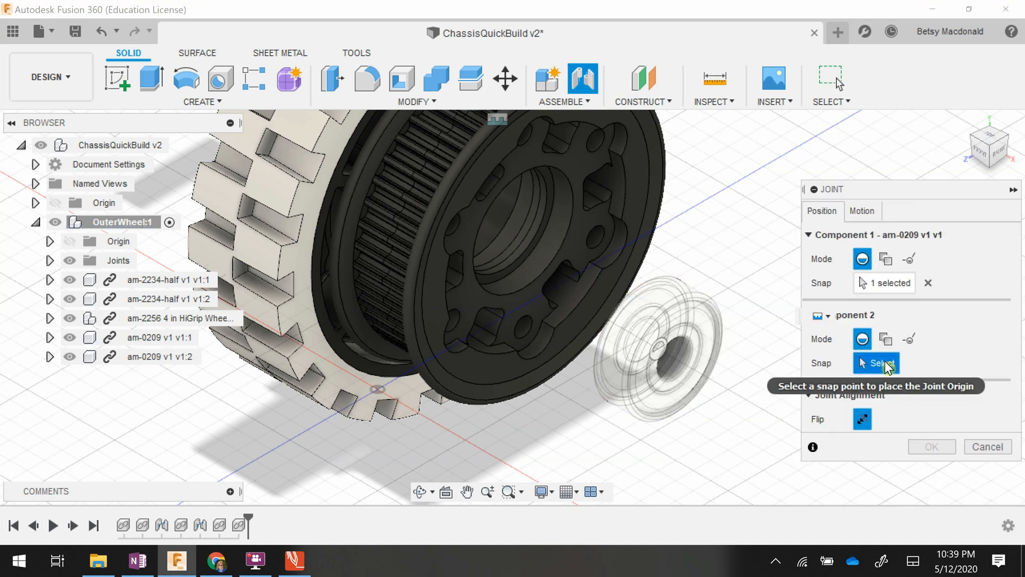
click(529, 270)
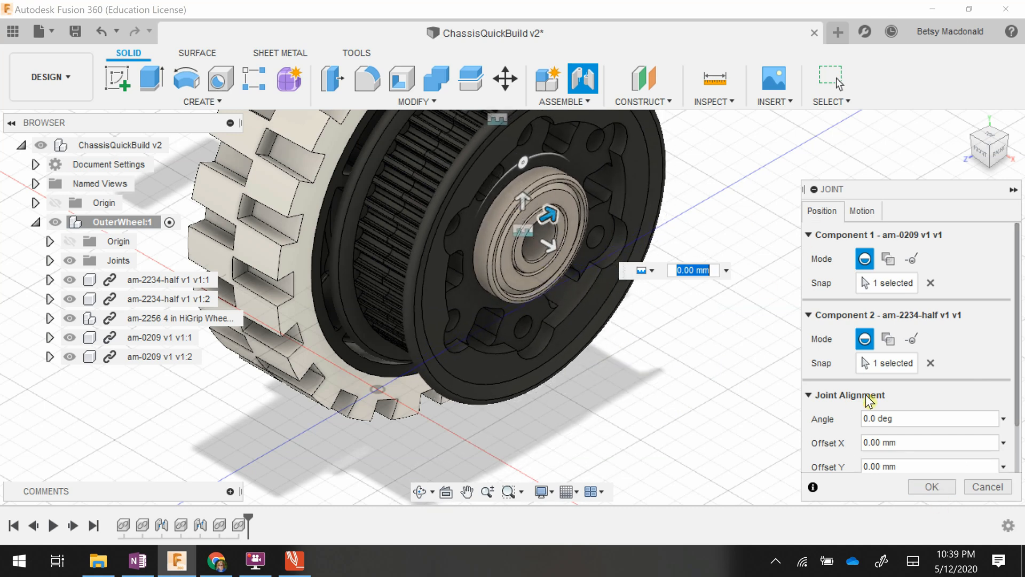
click(862, 210)
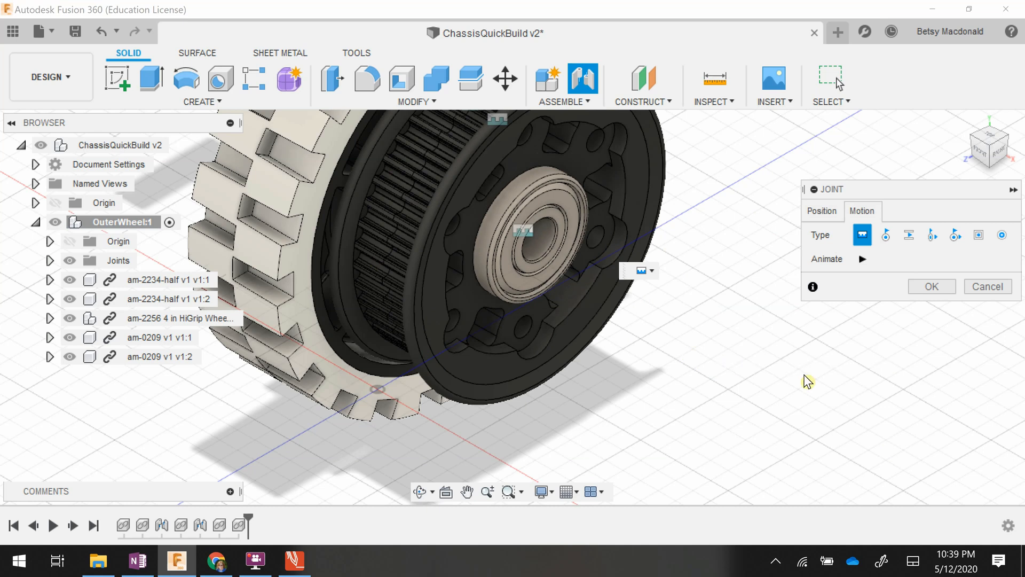
click(943, 287)
- Joint the second am-0209 bearing into the center bore of the wheel's 4in 2013 Hub on the opposite side, with zero offsets
scroll(702, 322, down, 8)
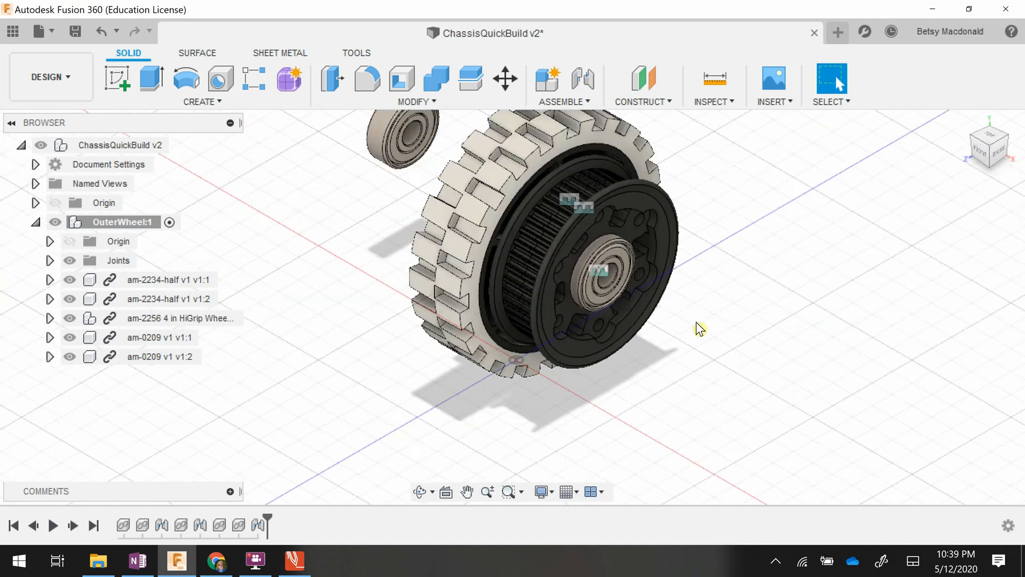
click(991, 132)
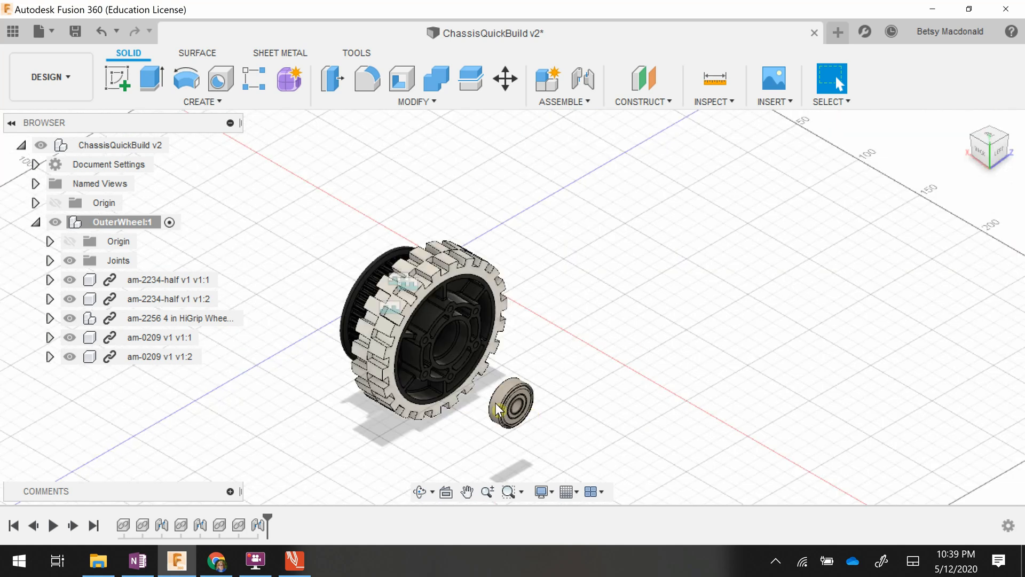
scroll(476, 355, up, 6)
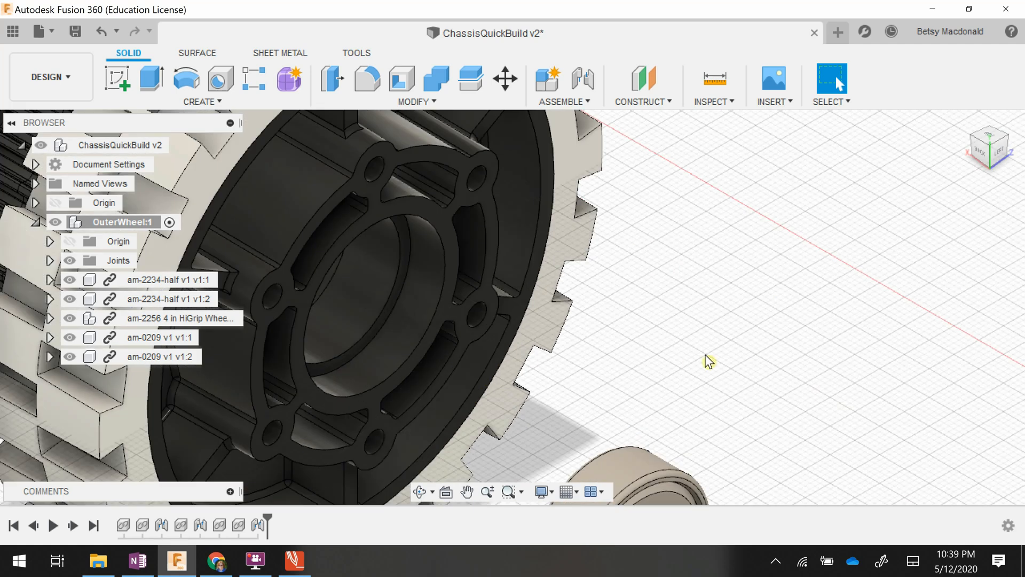
middle_drag(705, 354, 765, 249)
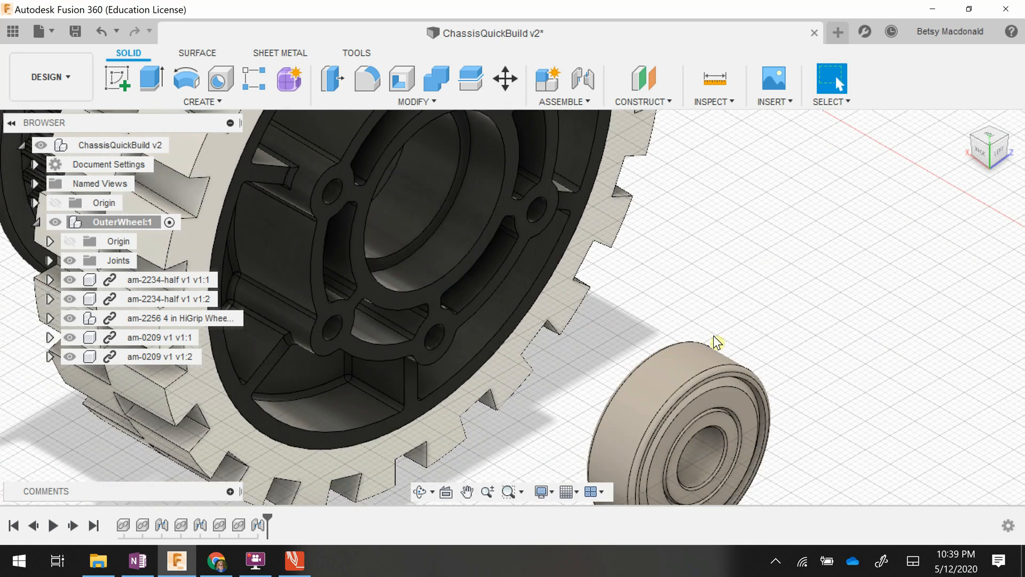
click(670, 373)
key(j)
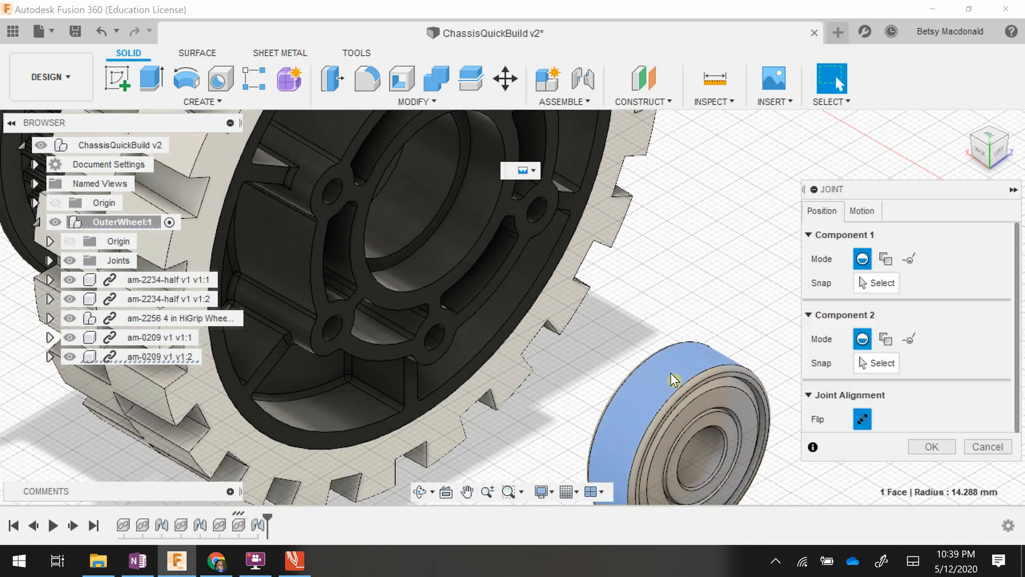
click(672, 372)
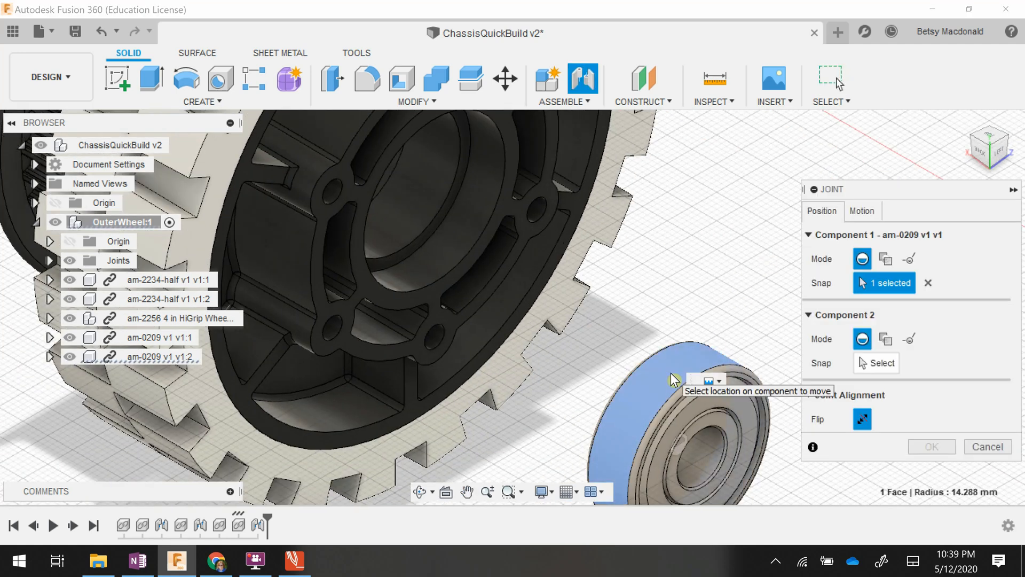
click(882, 366)
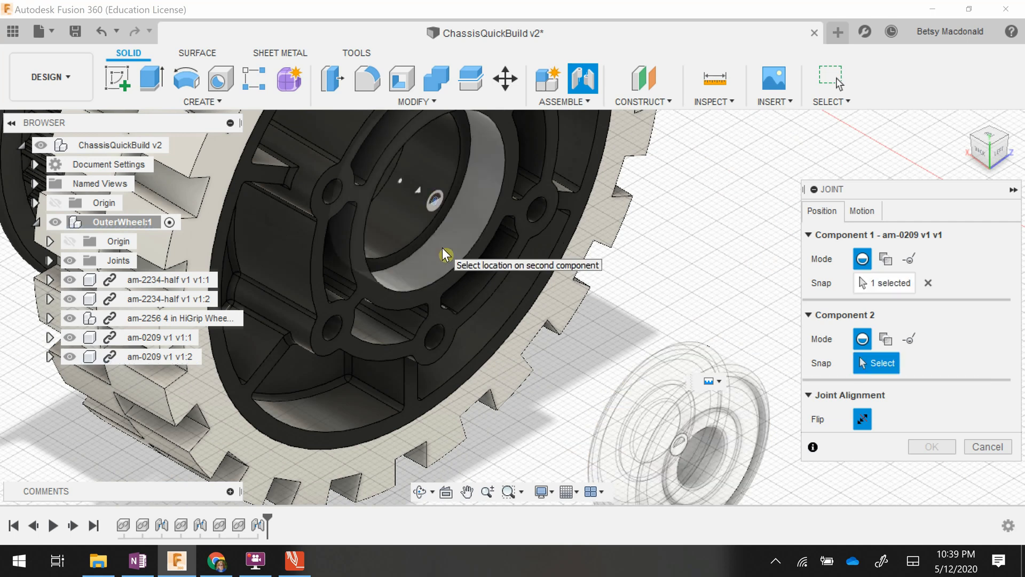
click(442, 248)
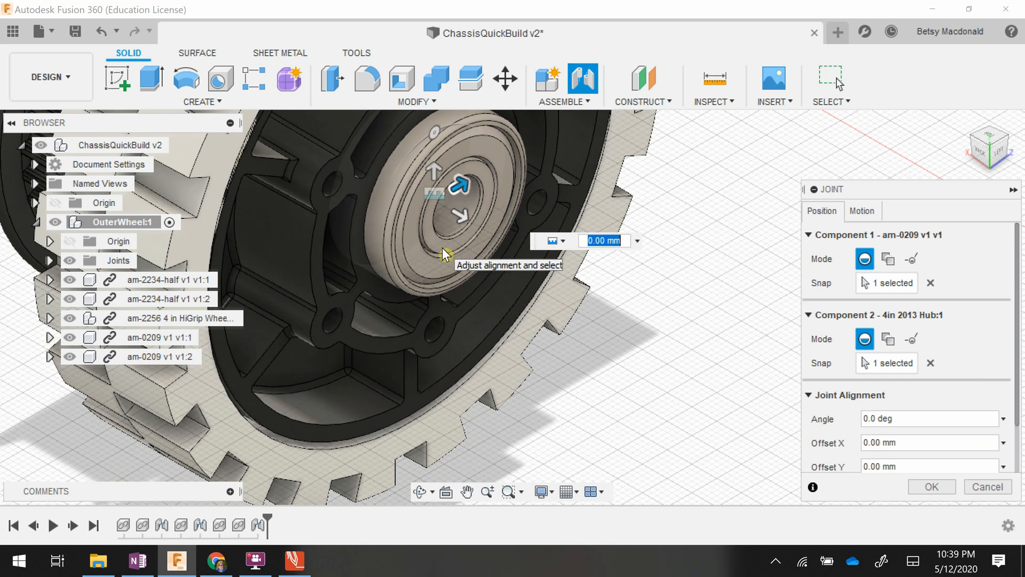
click(933, 487)
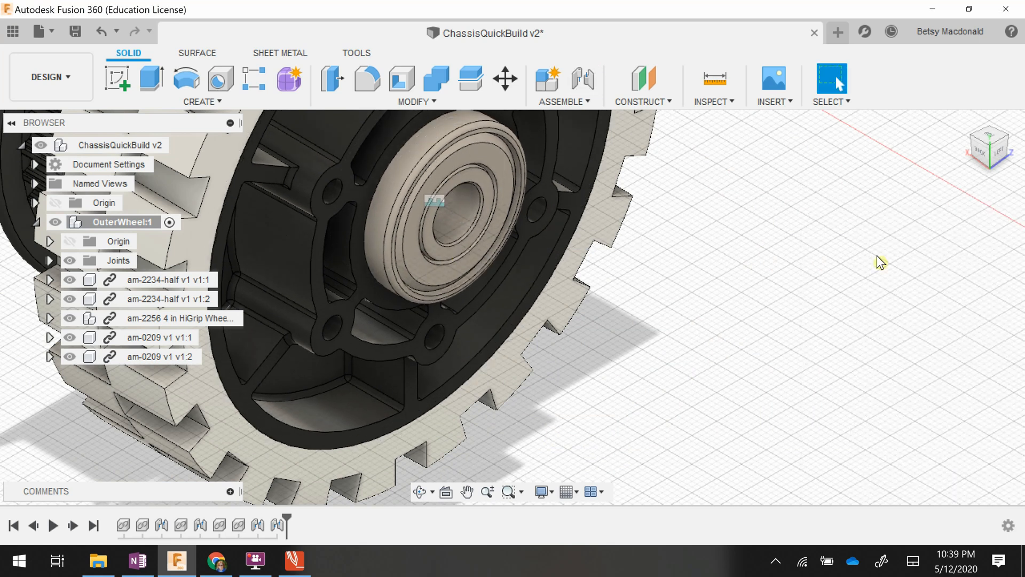
- Check the Outer Wheels assembly instructions in the AM14U4 guide in PDF Annotator and return to Fusion 360
click(966, 123)
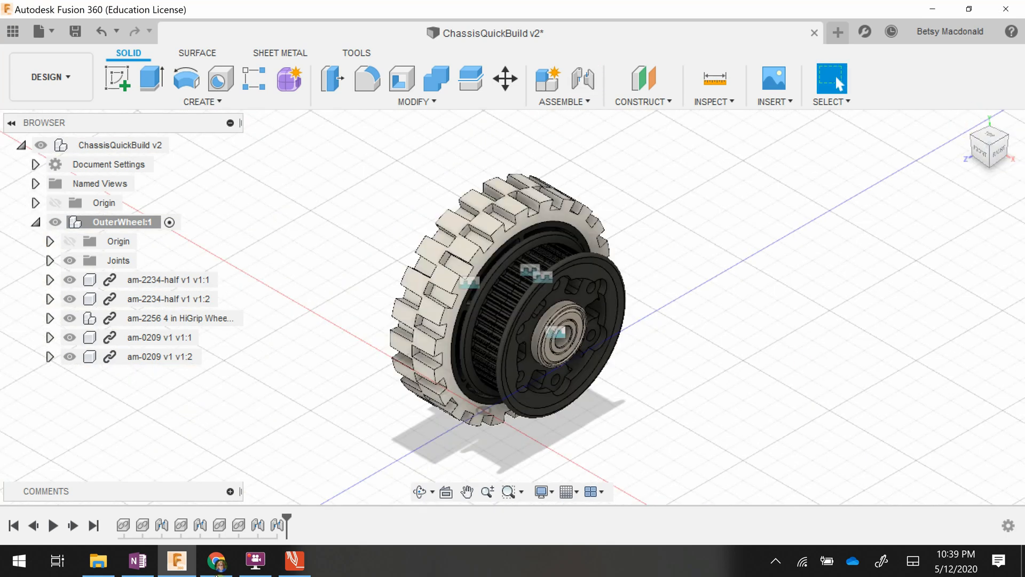
click(295, 561)
scroll(617, 361, down, 3)
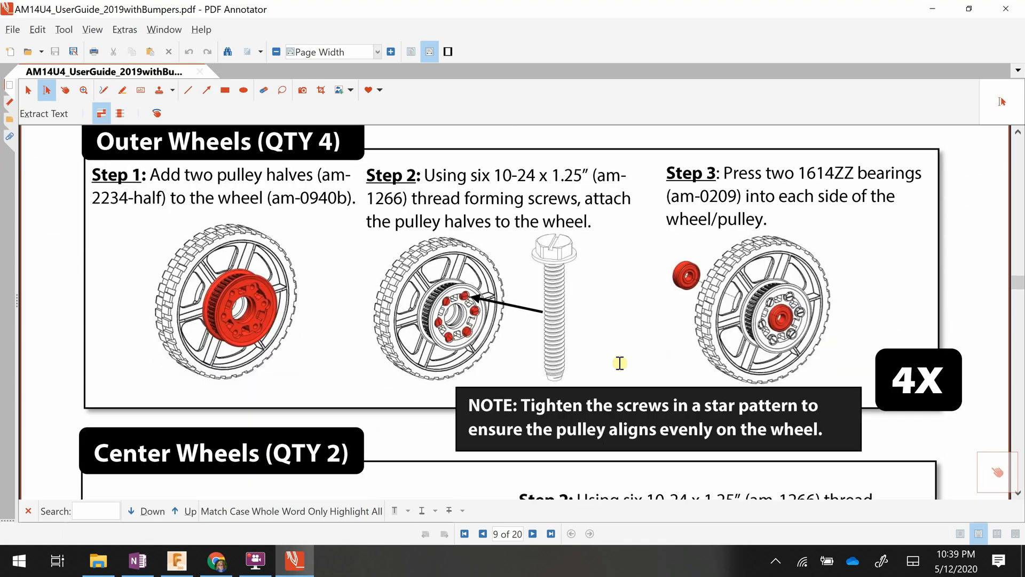
scroll(619, 363, up, 3)
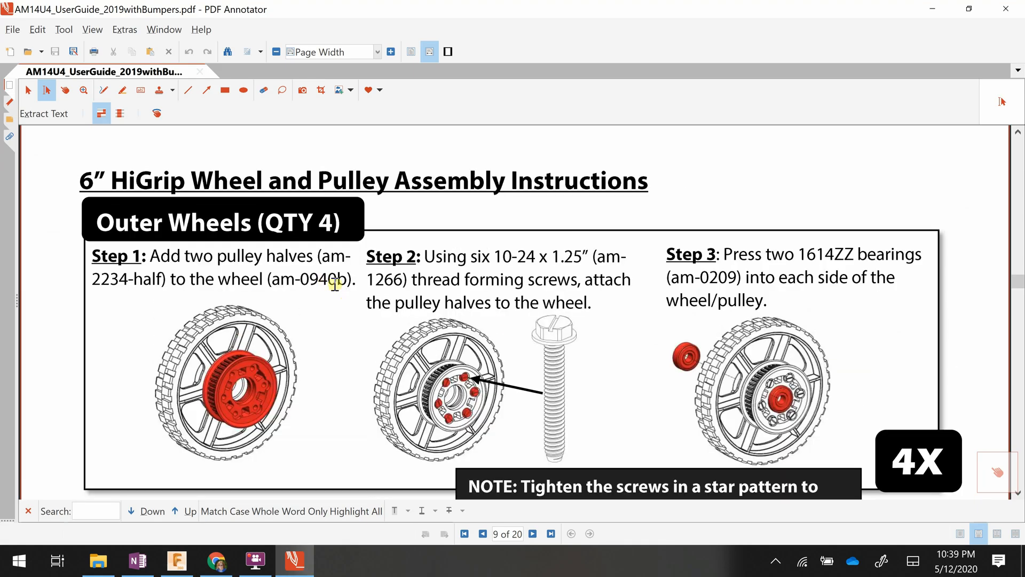
click(176, 561)
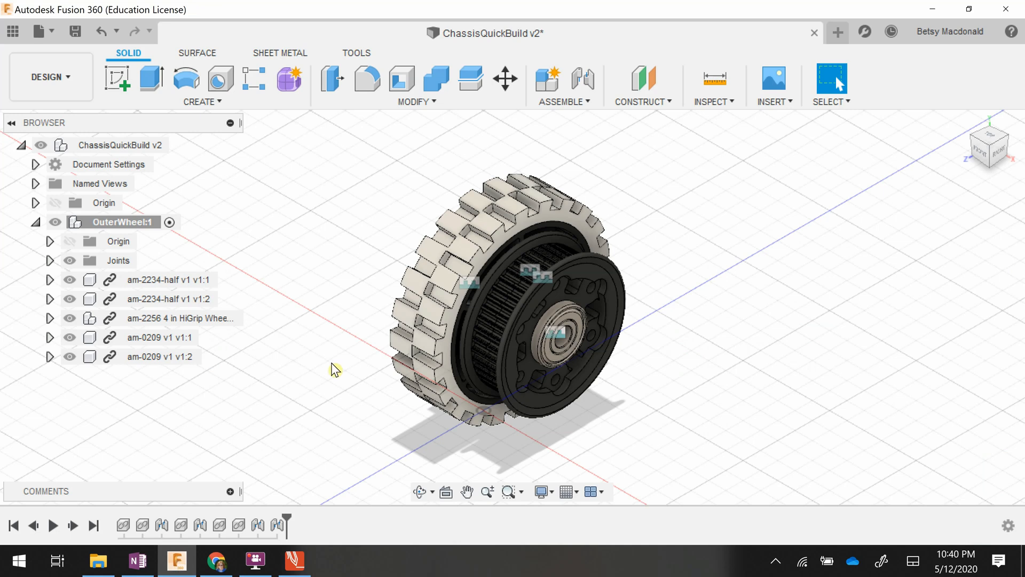
- Collapse the OuterWheel component in the browser tree and save a new version of ChassisQuickBuild
click(36, 222)
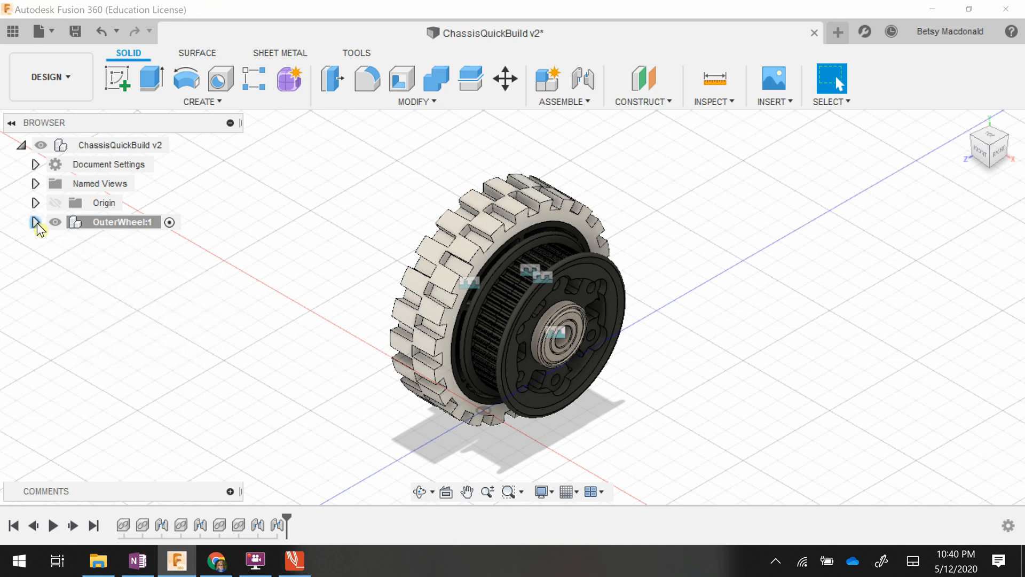
click(102, 222)
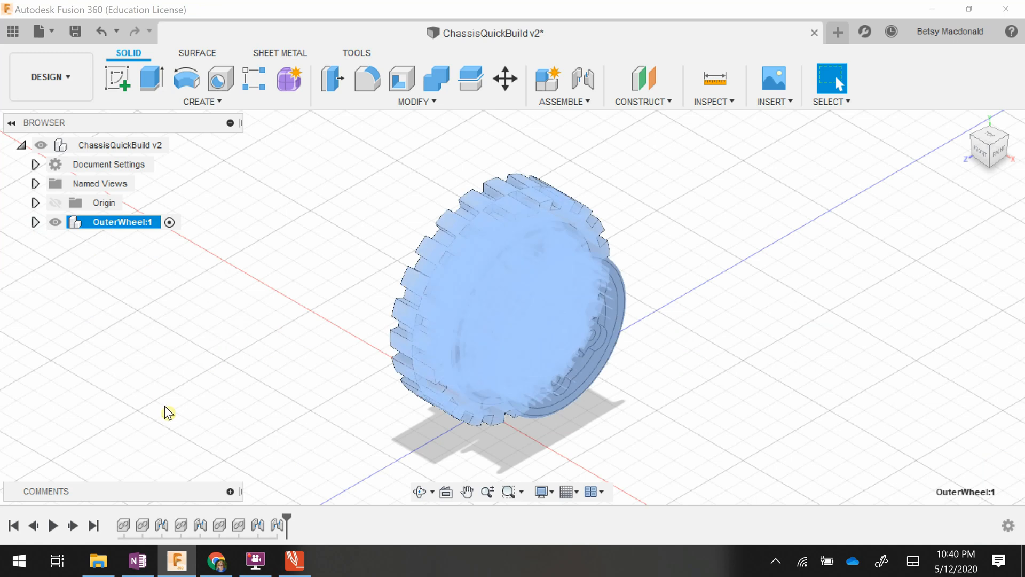
scroll(261, 287, up, 5)
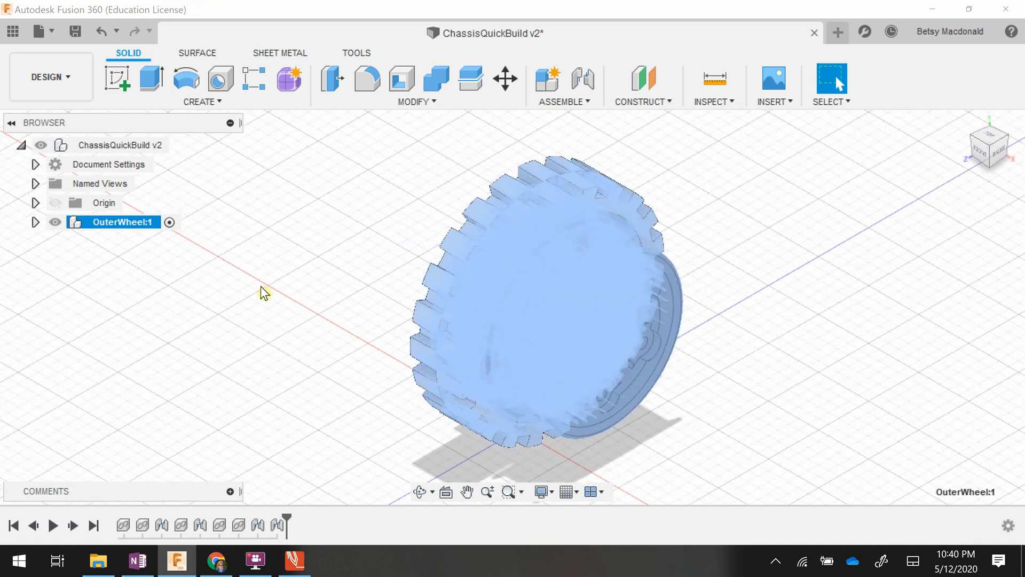
scroll(260, 286, down, 5)
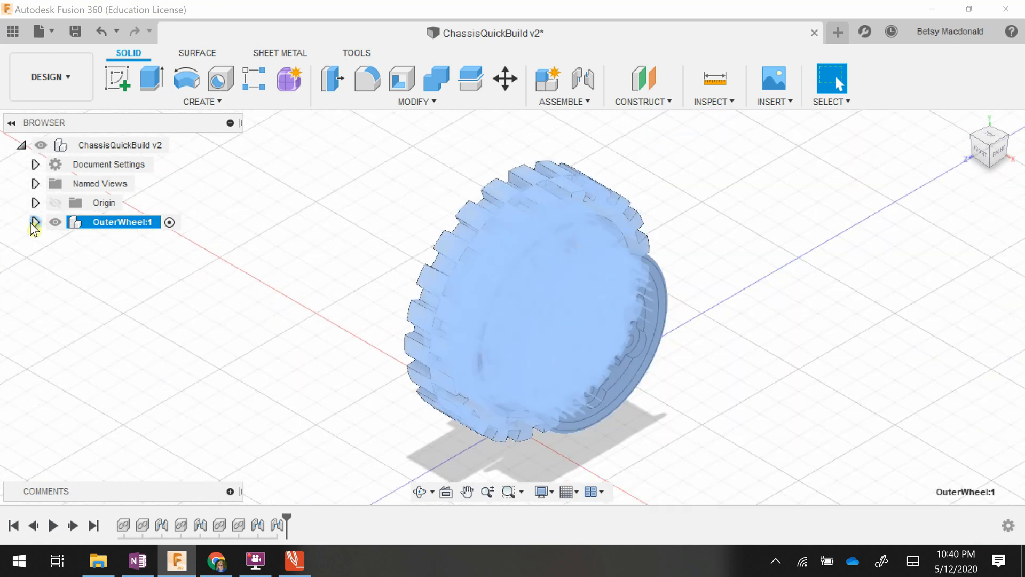
click(261, 323)
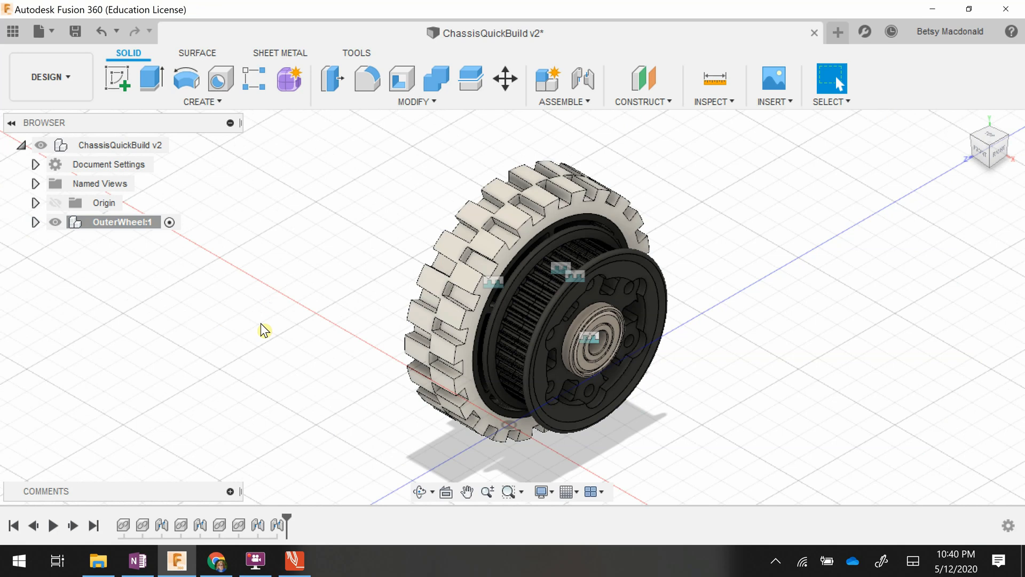
click(76, 36)
click(511, 294)
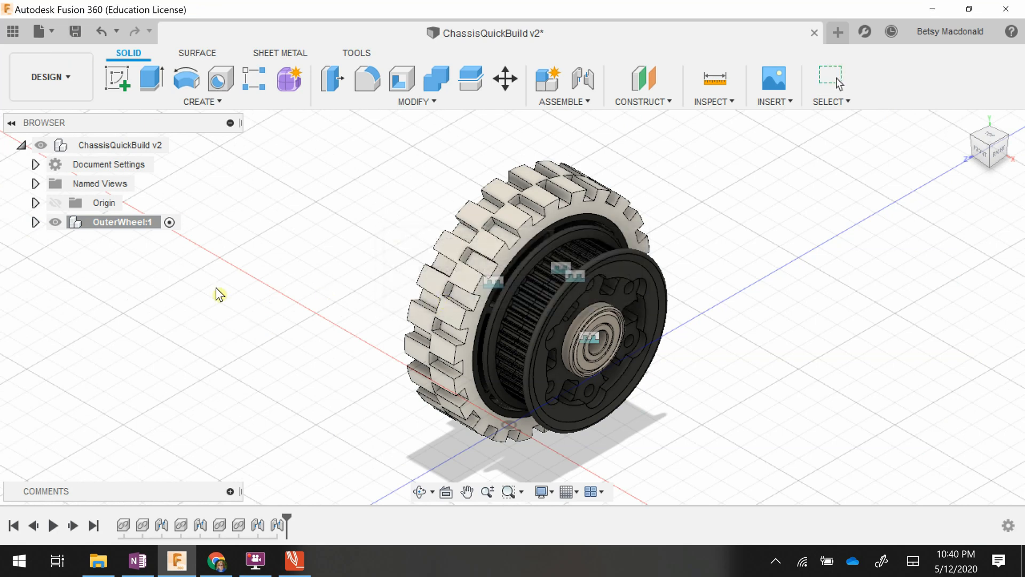
- Window-select the whole outer wheel assembly in the canvas and try to delete it
scroll(331, 209, down, 1)
scroll(331, 210, down, 3)
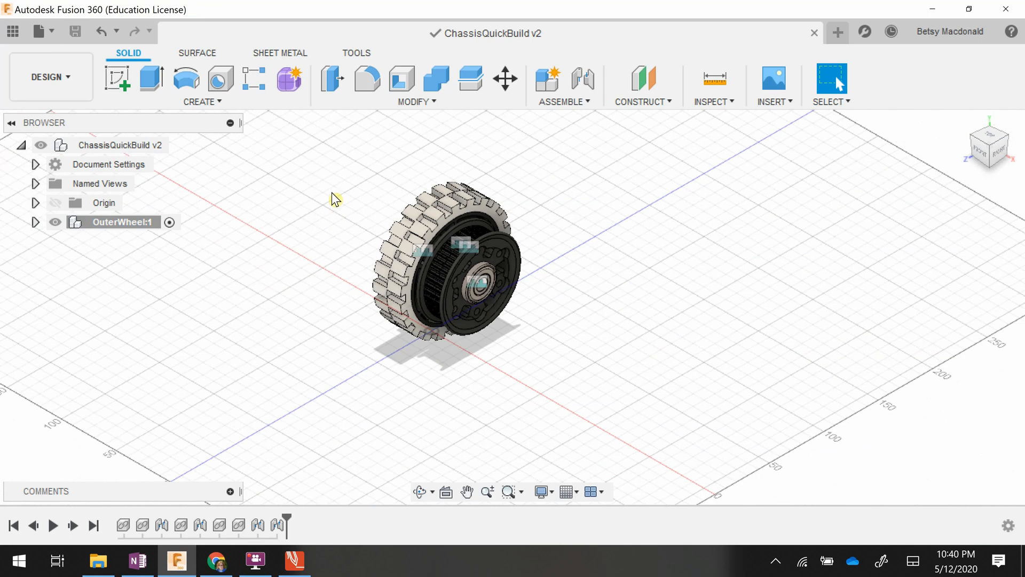
drag(338, 157, 558, 356)
key(Delete)
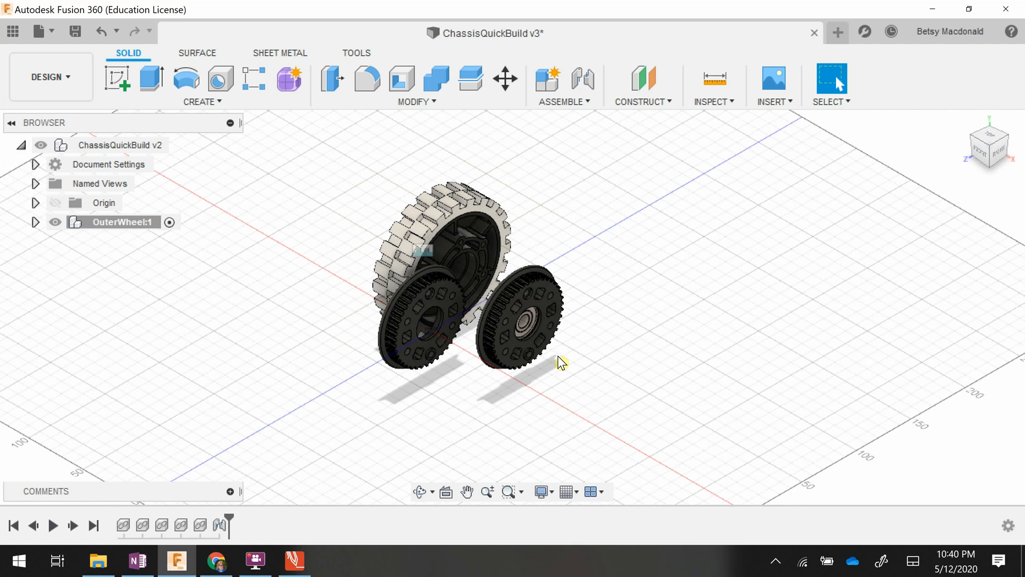
- Window-select the separated wheel and pulley halves, inspect the components inside OuterWheel, and undo the deletion
drag(347, 164, 746, 436)
click(747, 435)
drag(324, 164, 713, 428)
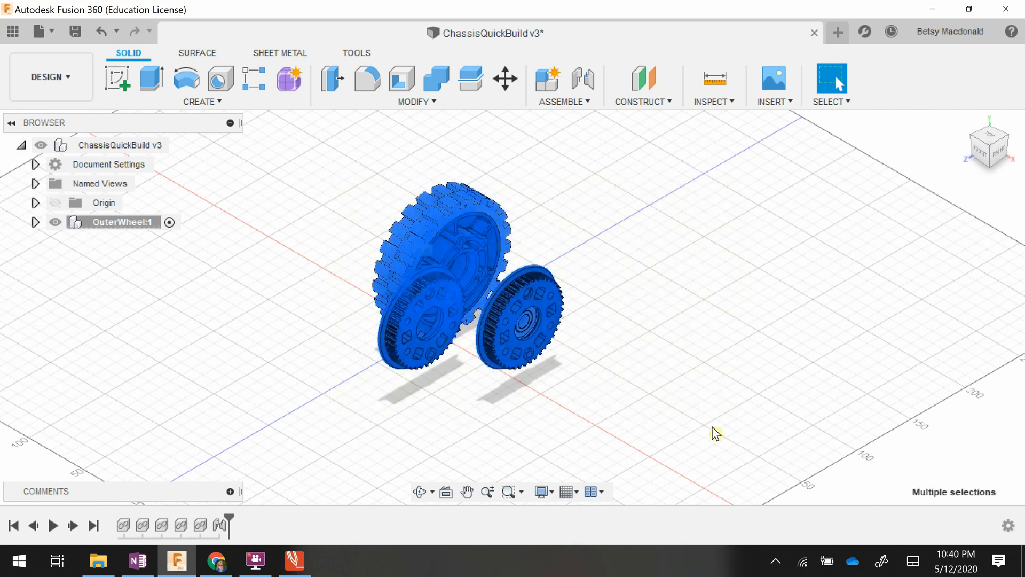
click(712, 428)
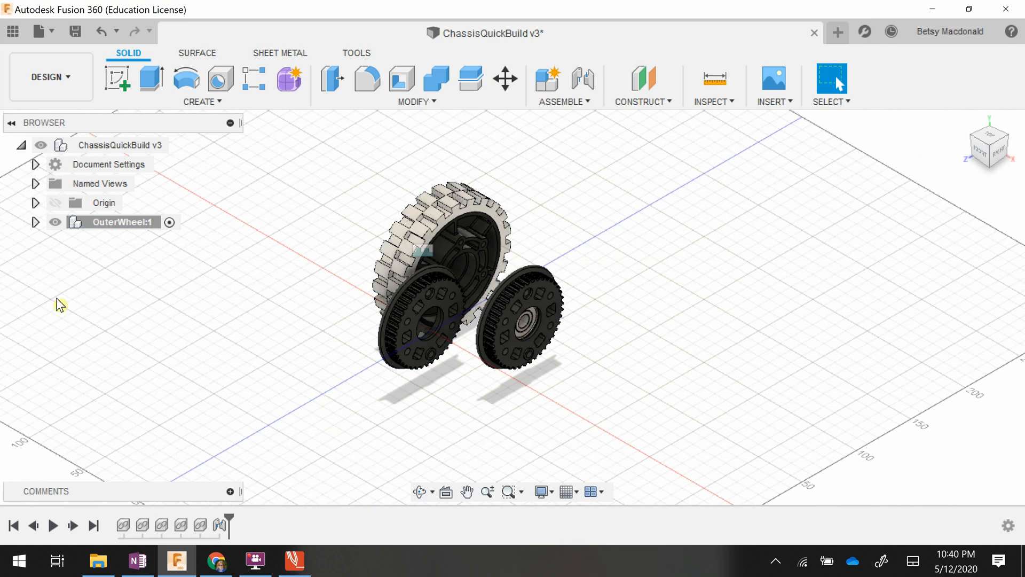
click(35, 222)
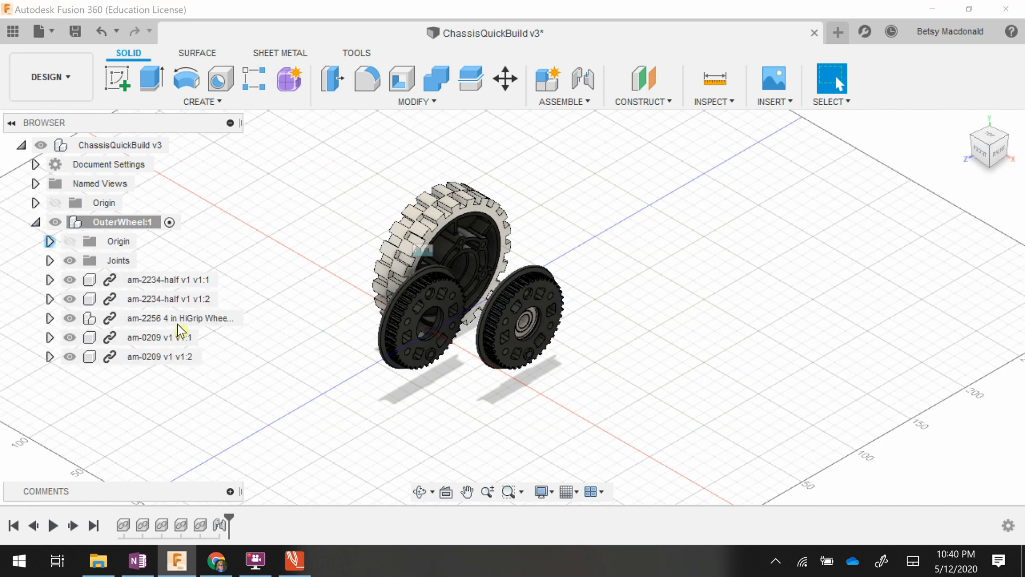
click(35, 222)
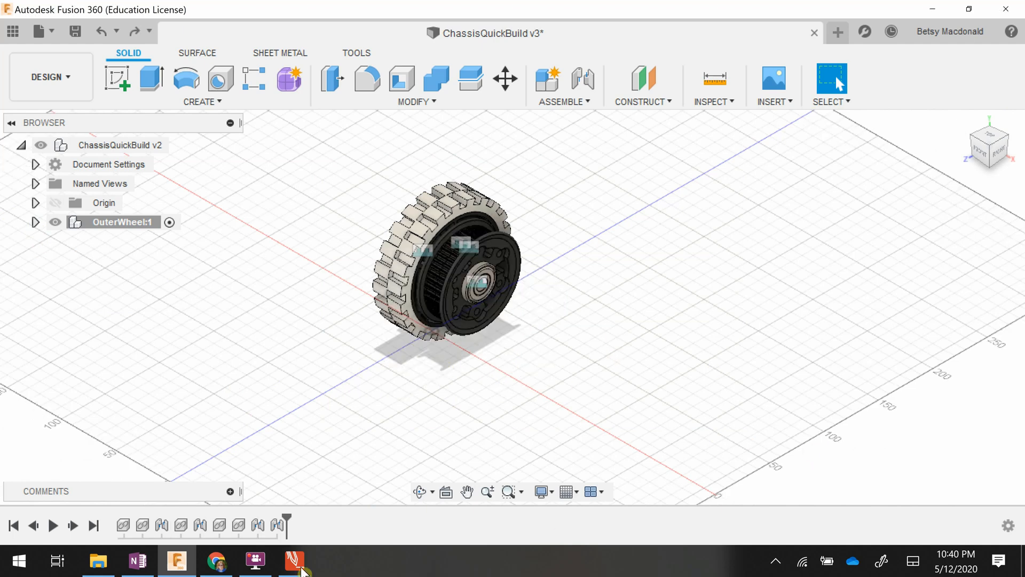
click(255, 561)
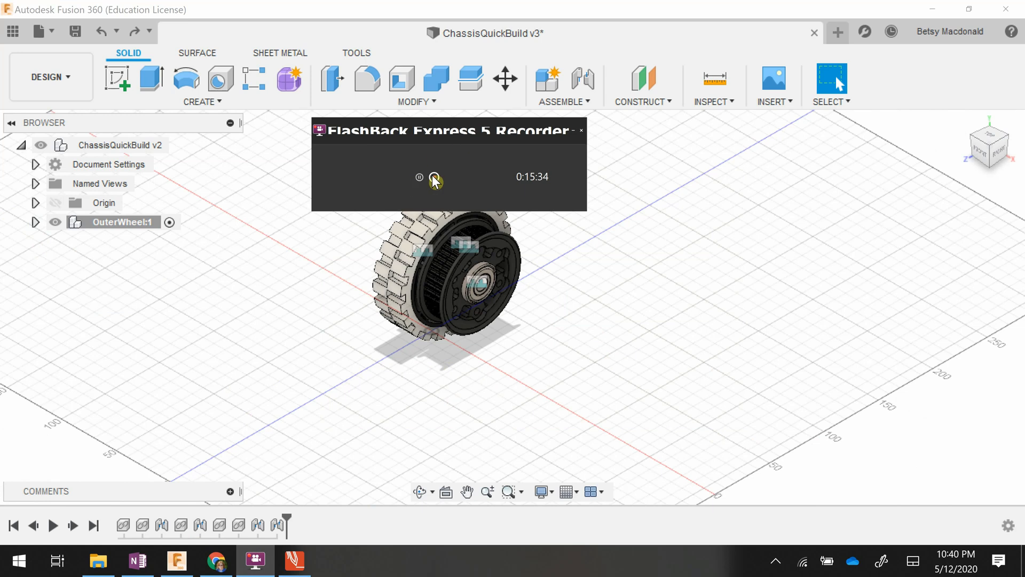